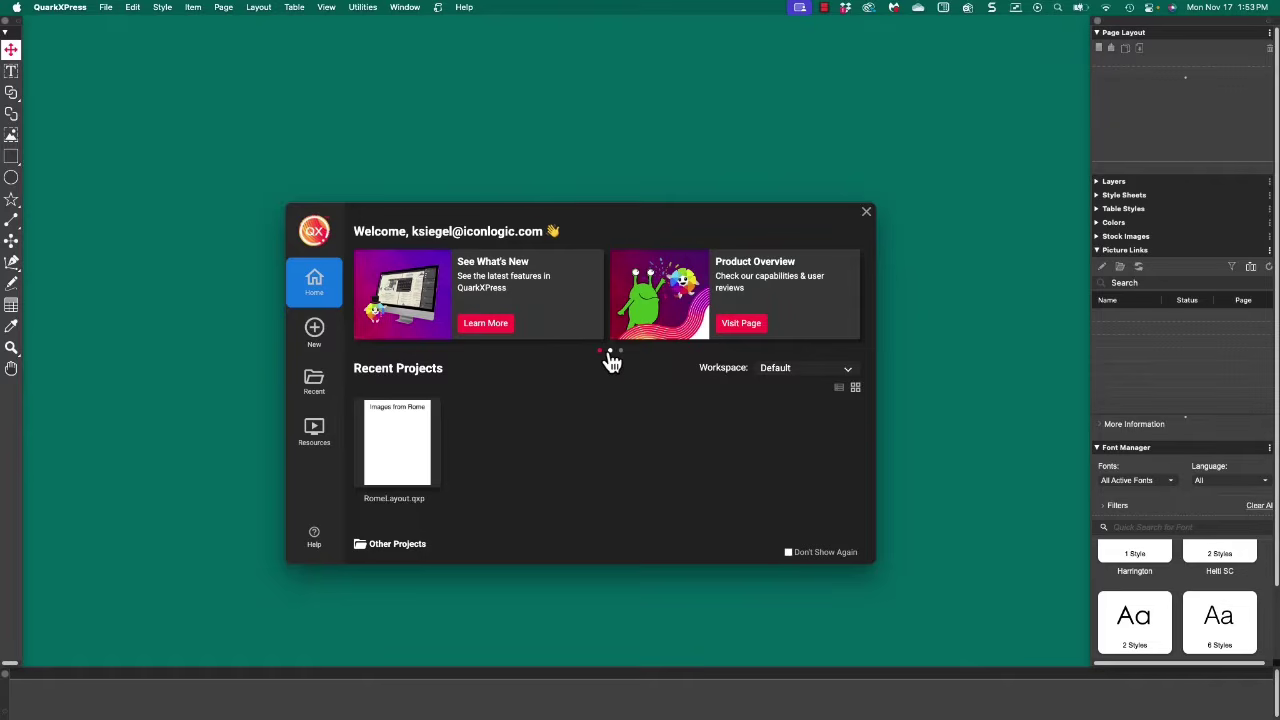
# Browse the welcome screen's featured content and preset layouts, and examine the New Project dialog's default settings without creating a project
pyautogui.click(610, 351)
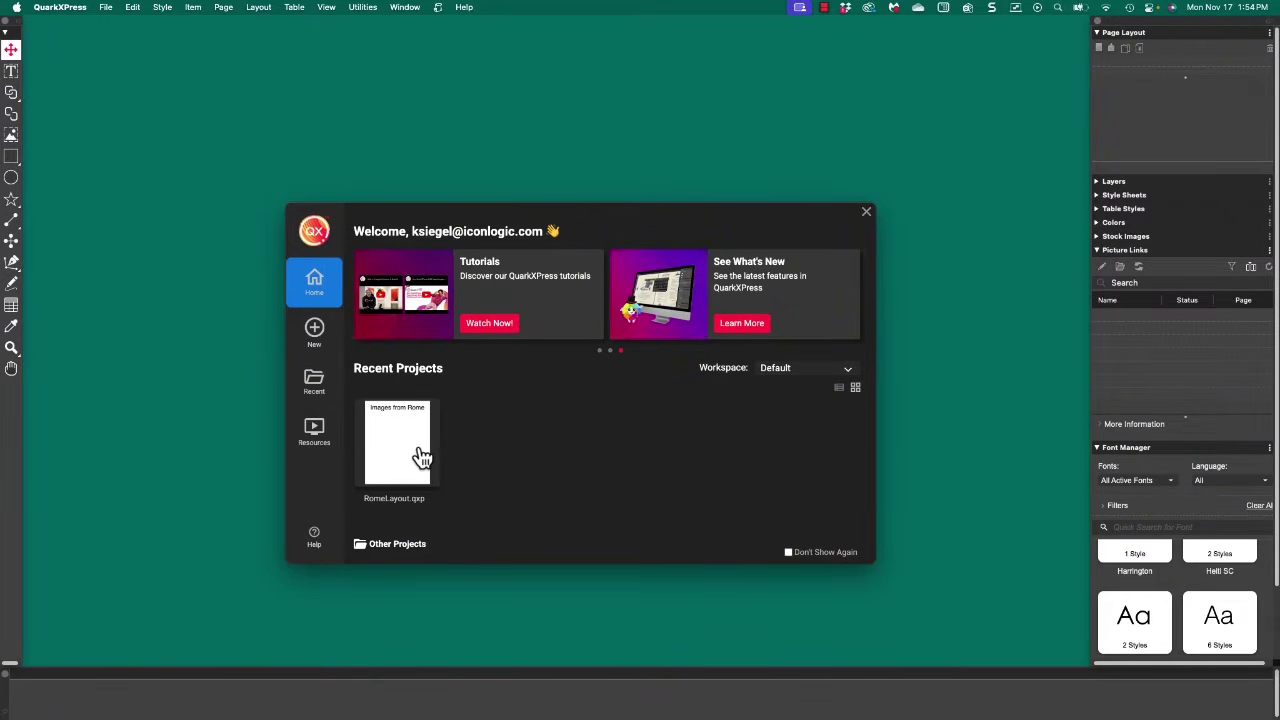
pyautogui.click(316, 335)
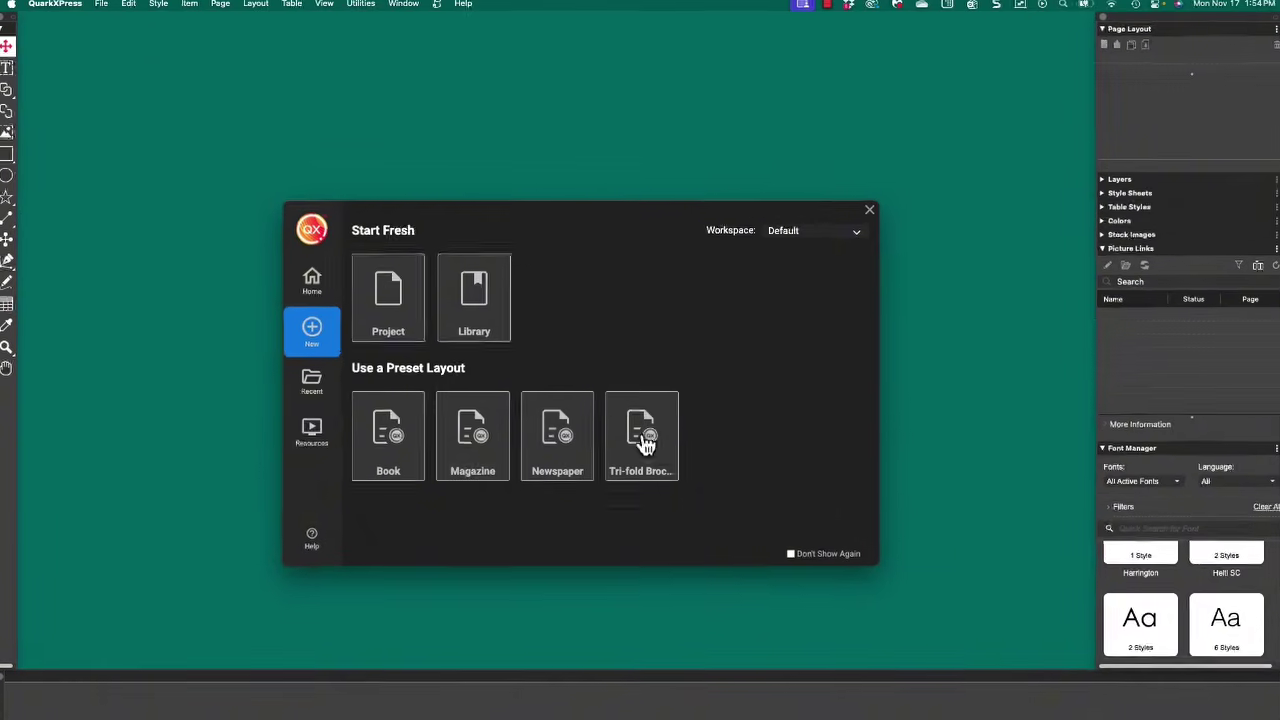
pyautogui.click(105, 8)
pyautogui.moveTo(112, 26)
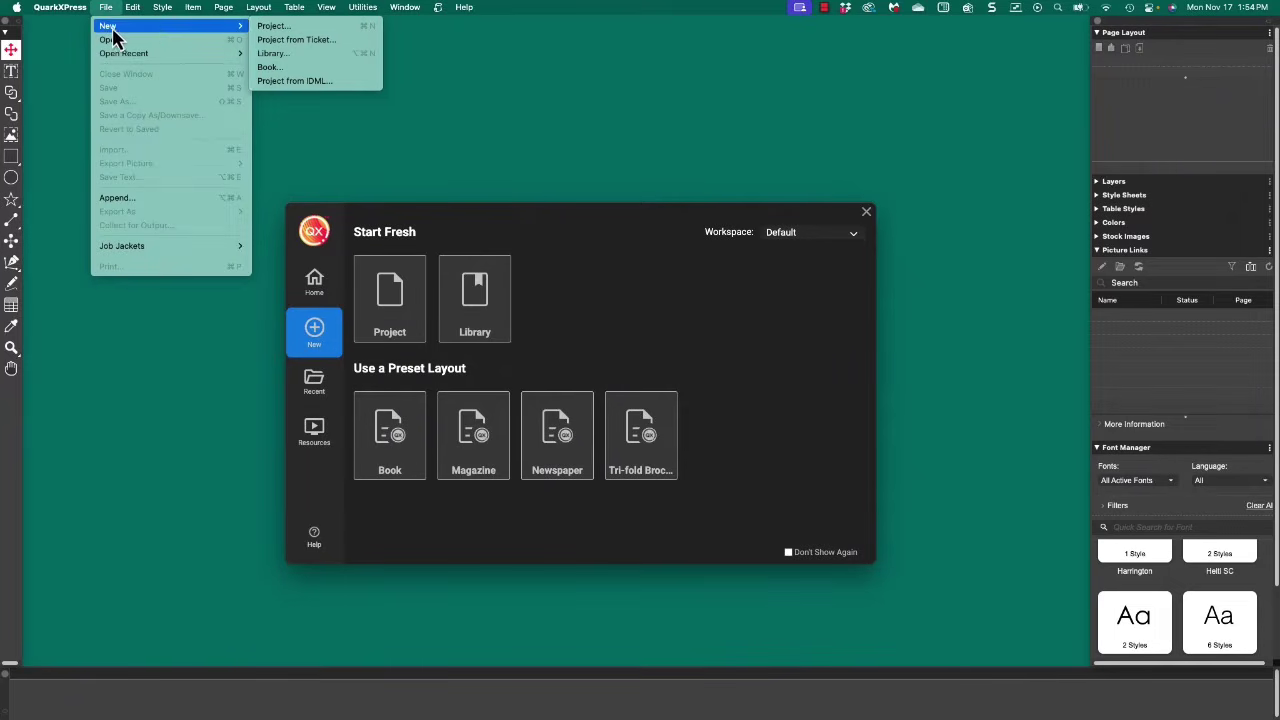
pyautogui.click(278, 36)
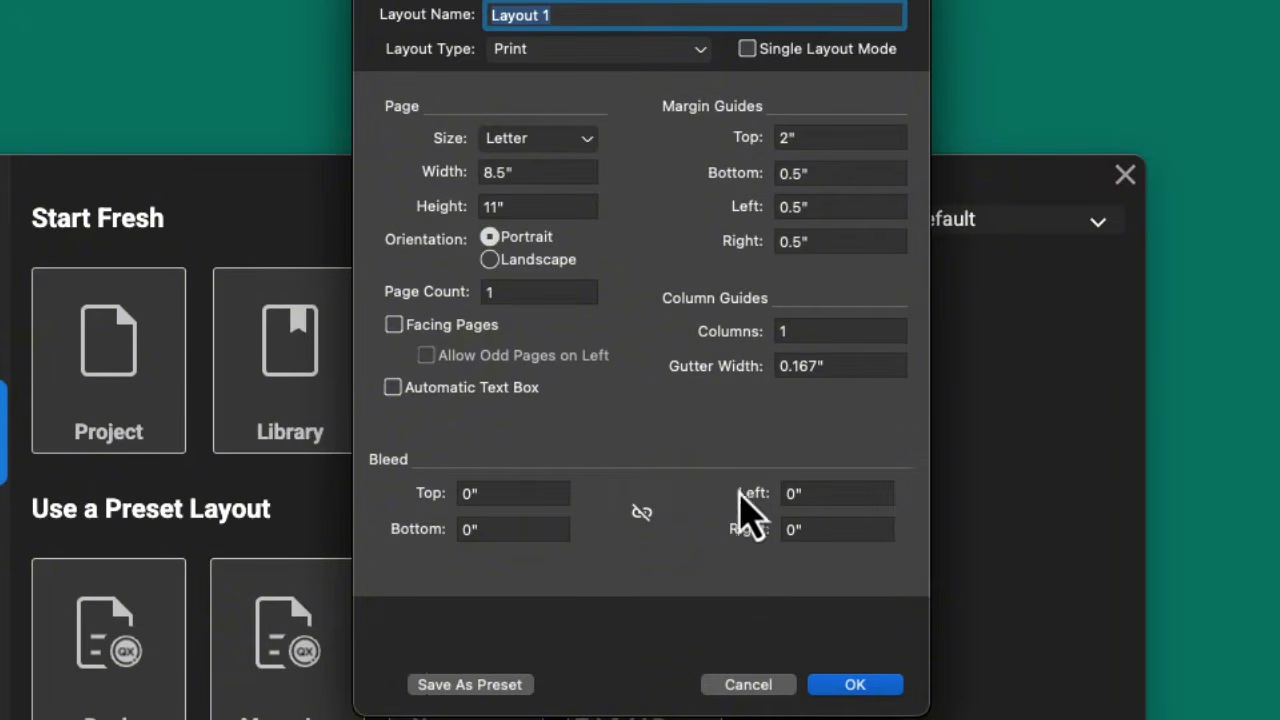
pyautogui.click(748, 685)
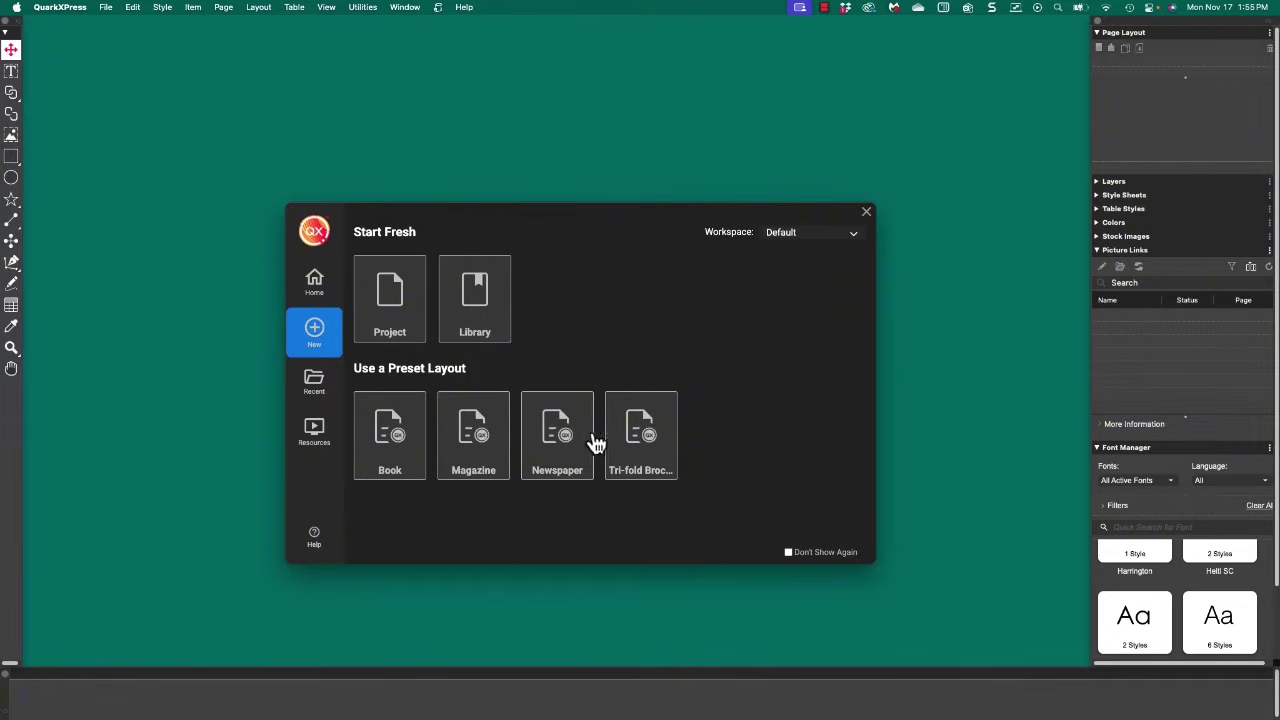
# Open a project from the Book preset, review its layout properties, and close it
pyautogui.click(405, 440)
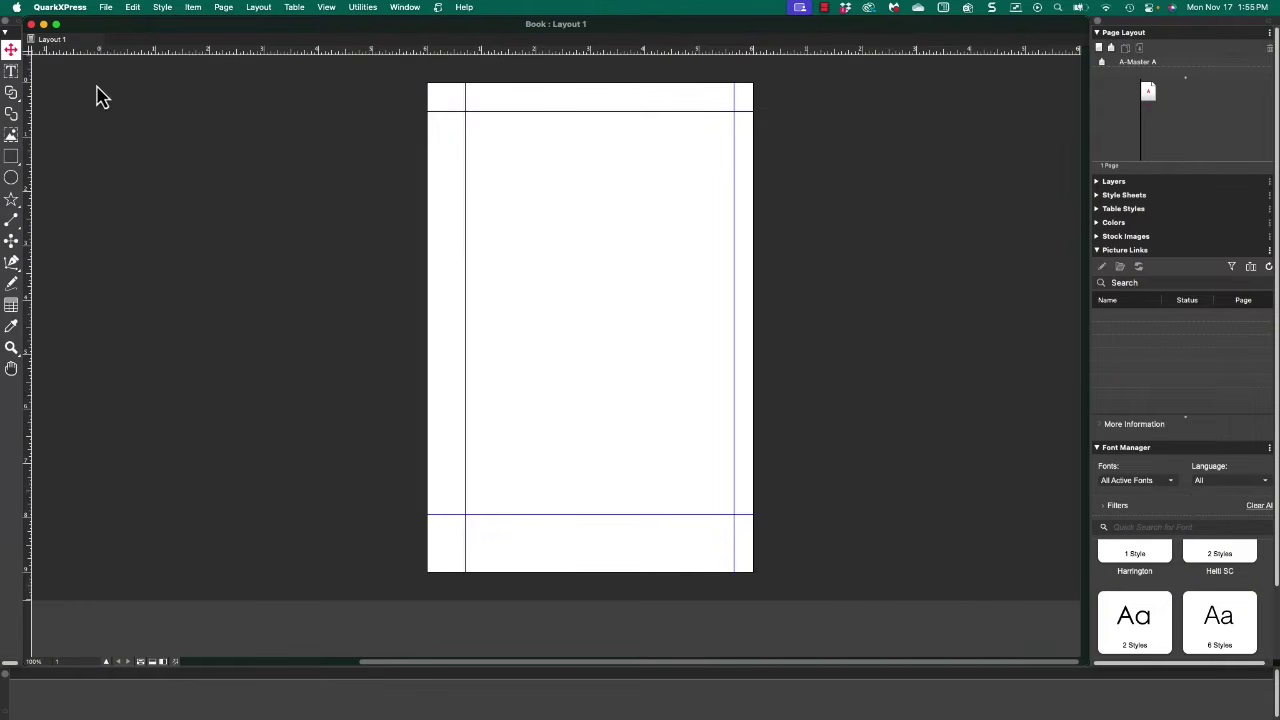
pyautogui.rightClick(64, 44)
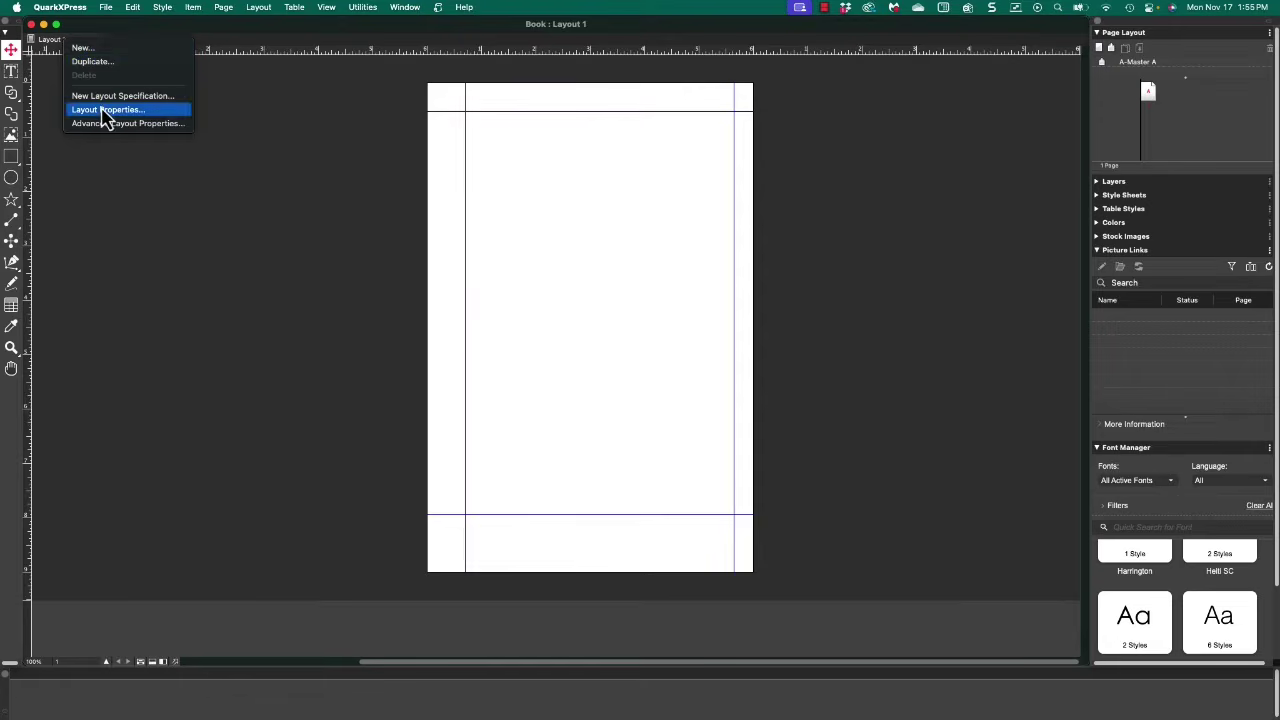
pyautogui.click(105, 110)
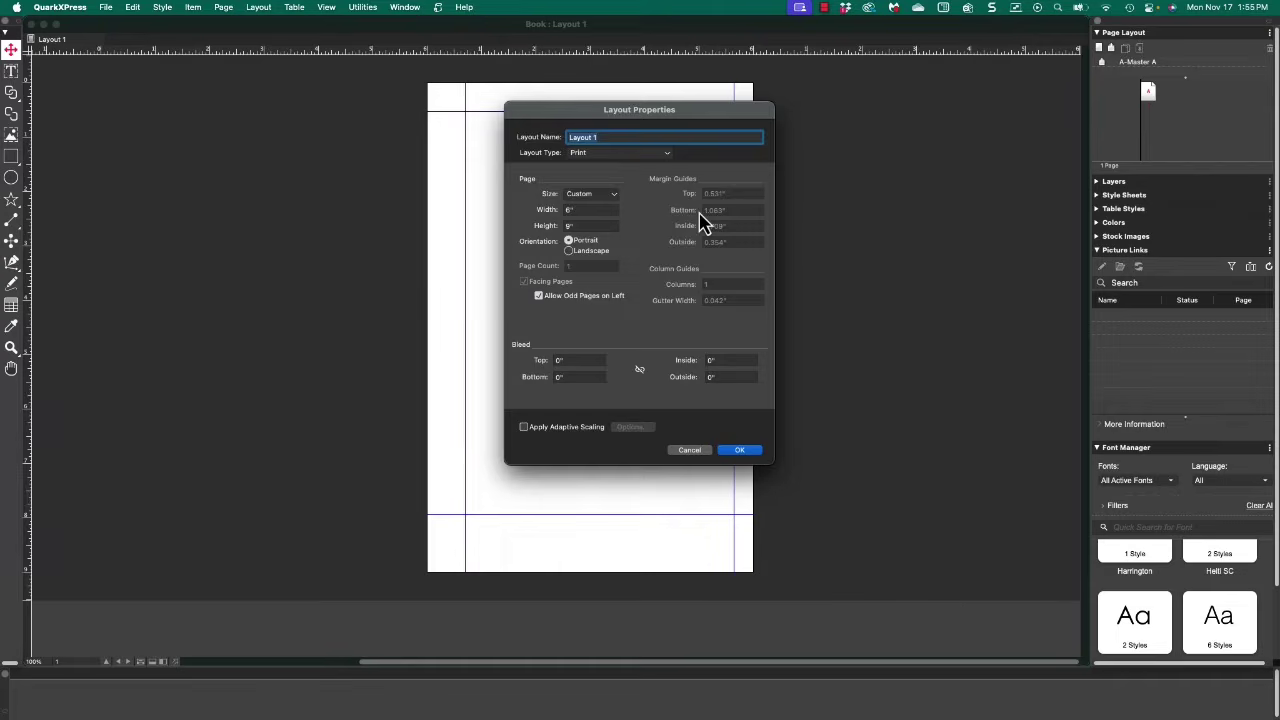
pyautogui.click(692, 451)
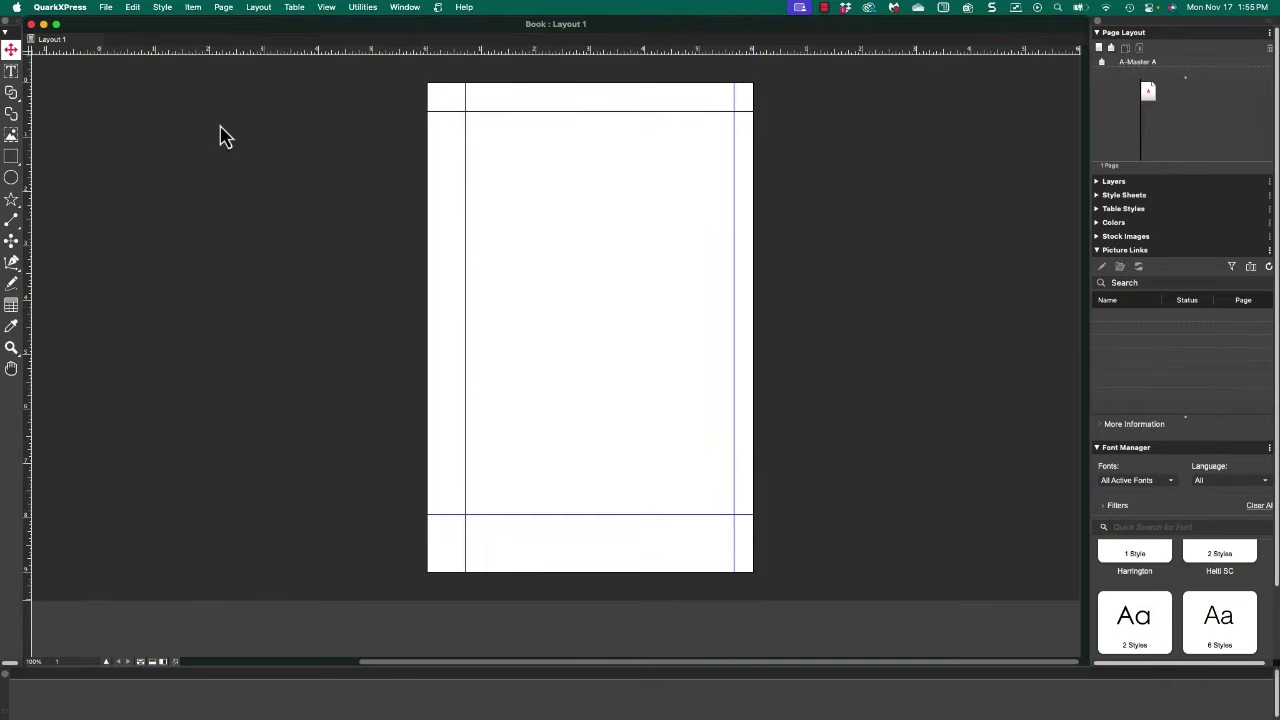
pyautogui.click(105, 10)
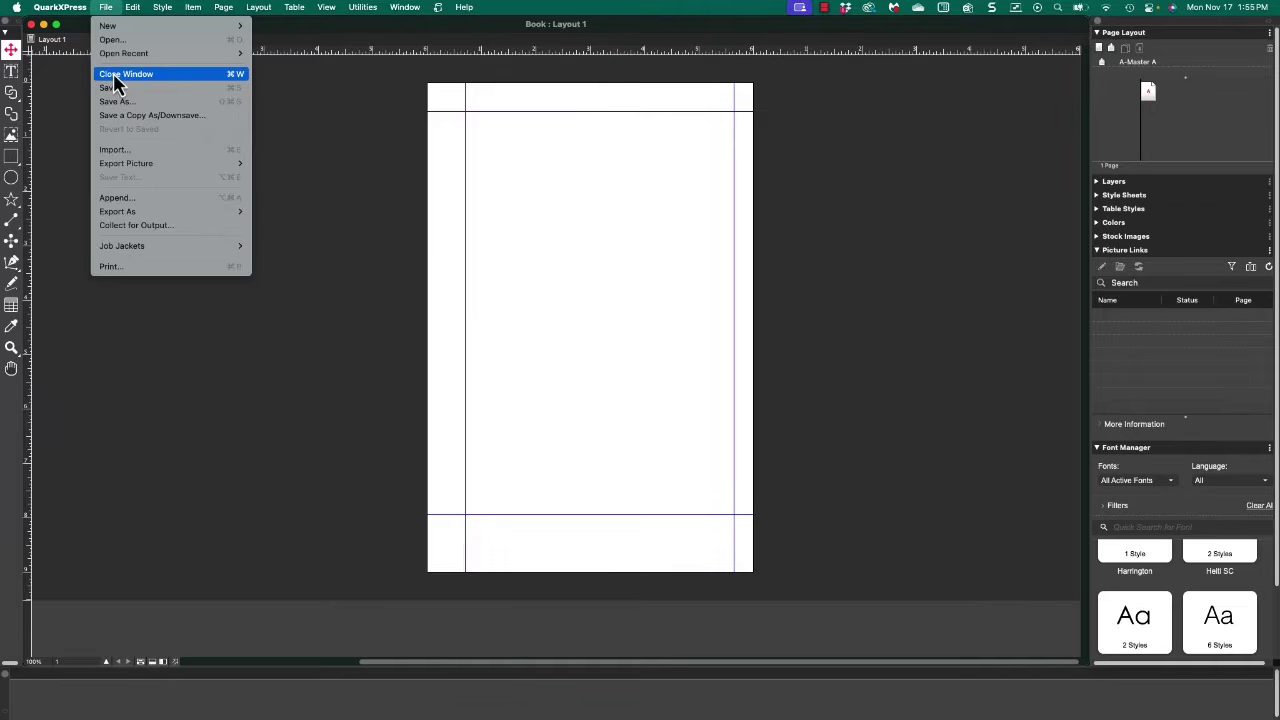
pyautogui.click(114, 78)
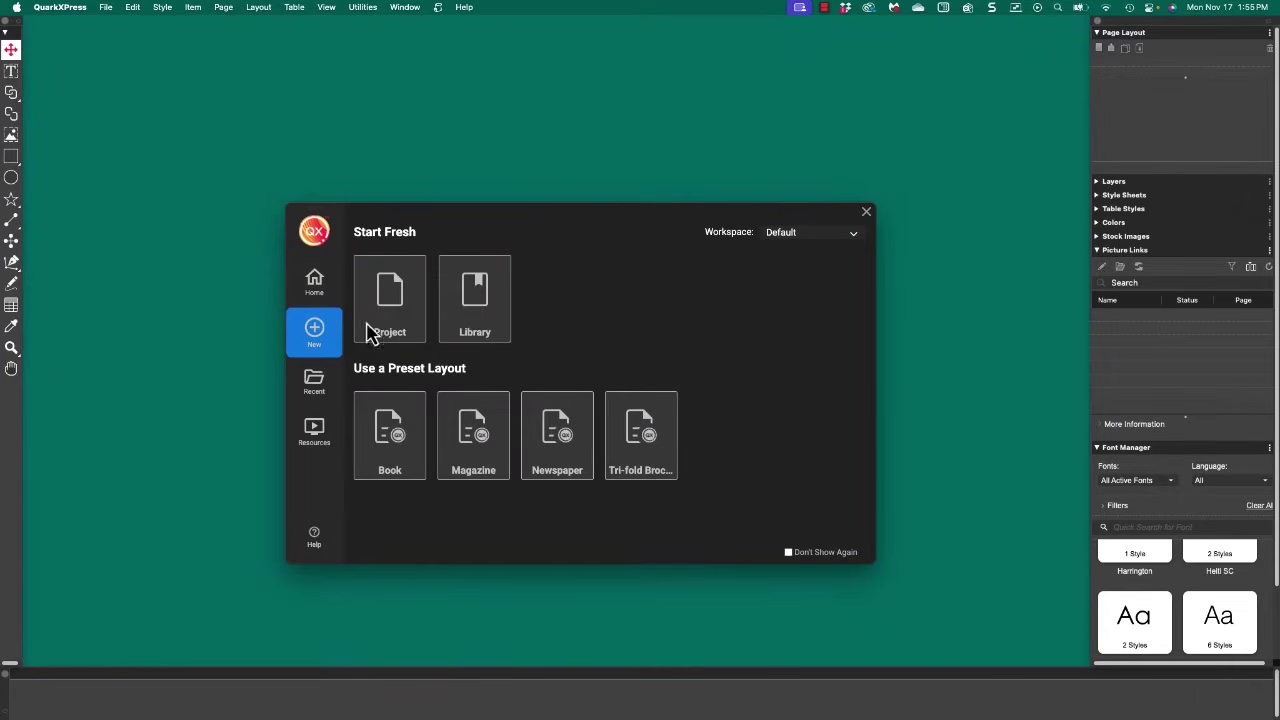
# Open a project from the Magazine preset, check its layout properties, and close it
pyautogui.click(489, 453)
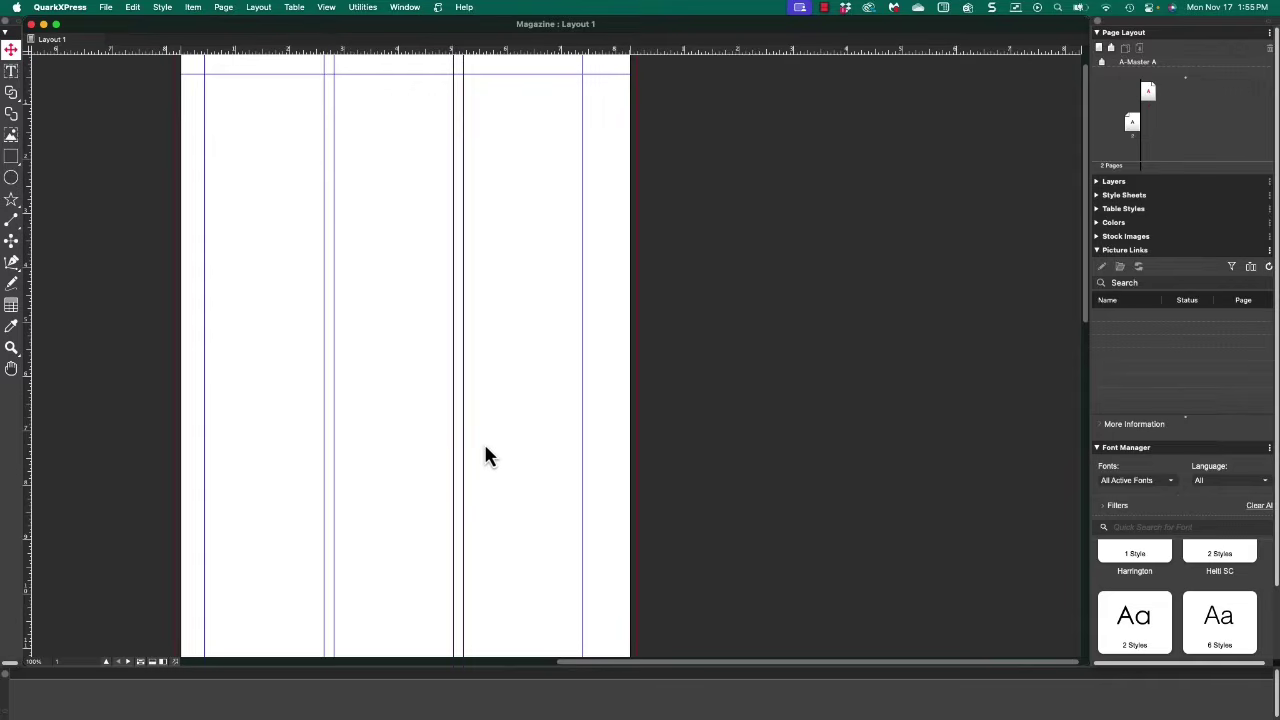
pyautogui.rightClick(64, 42)
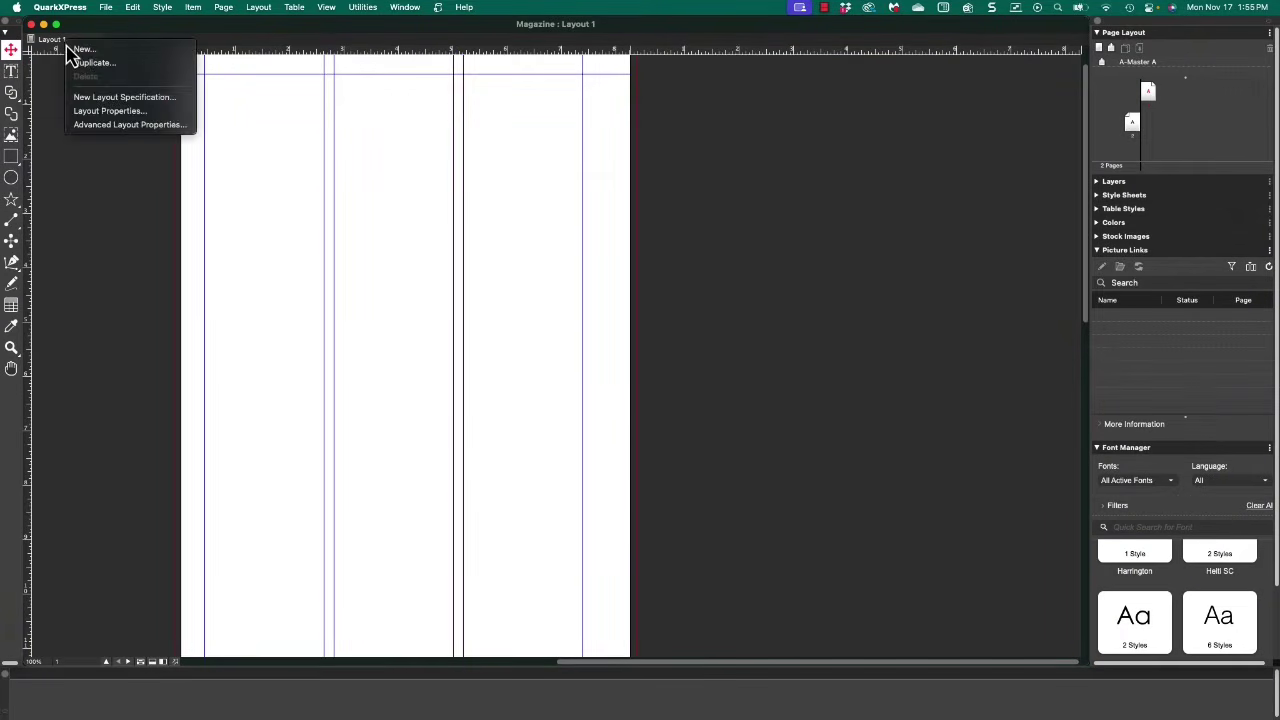
pyautogui.click(95, 111)
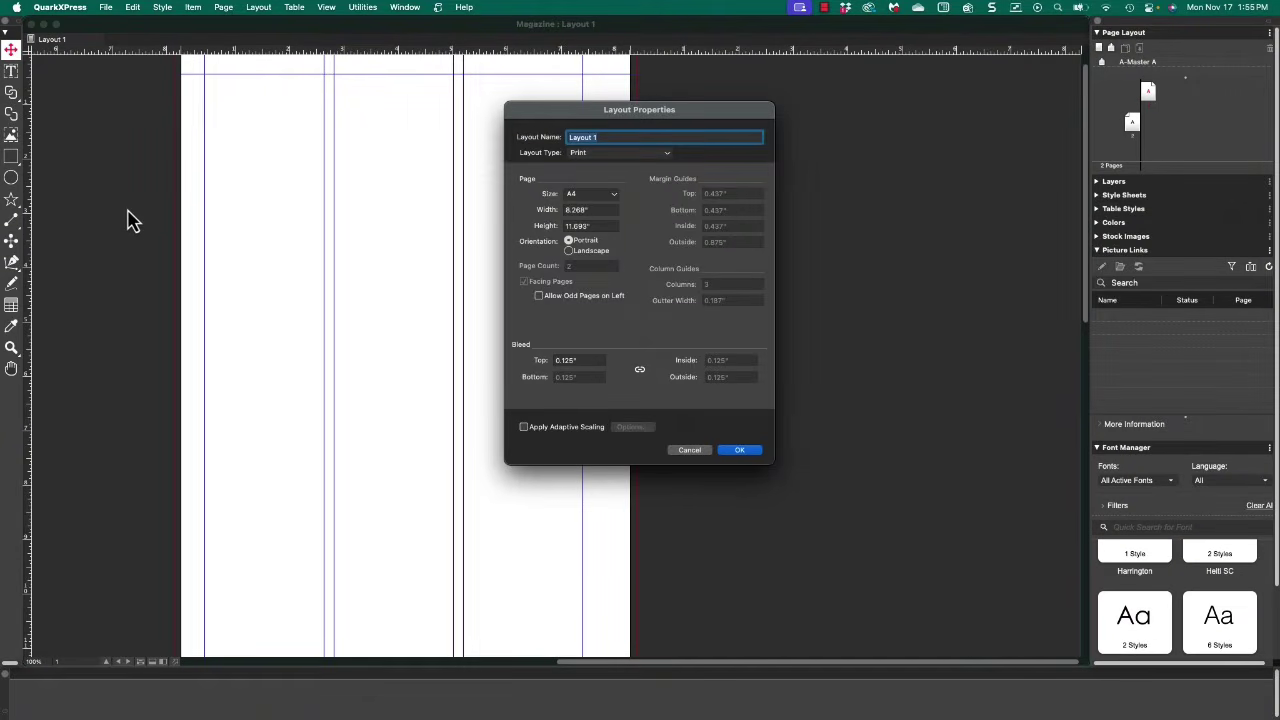
pyautogui.click(680, 451)
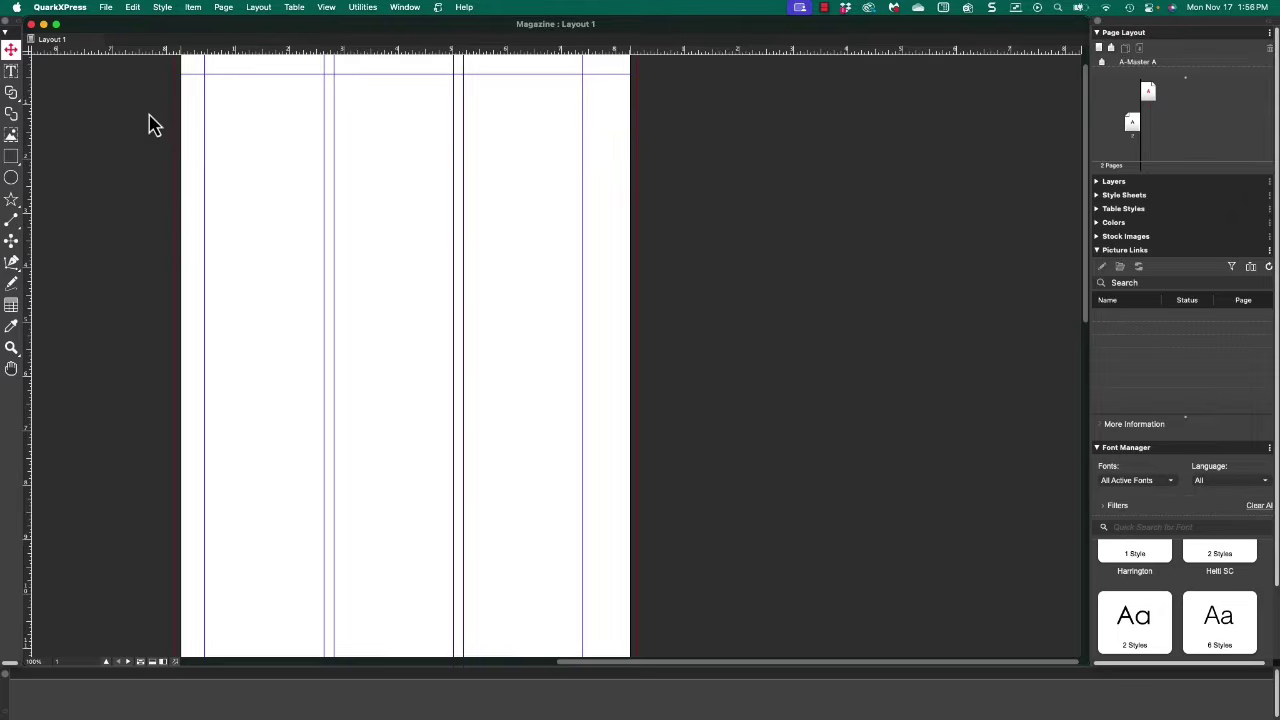
pyautogui.click(106, 8)
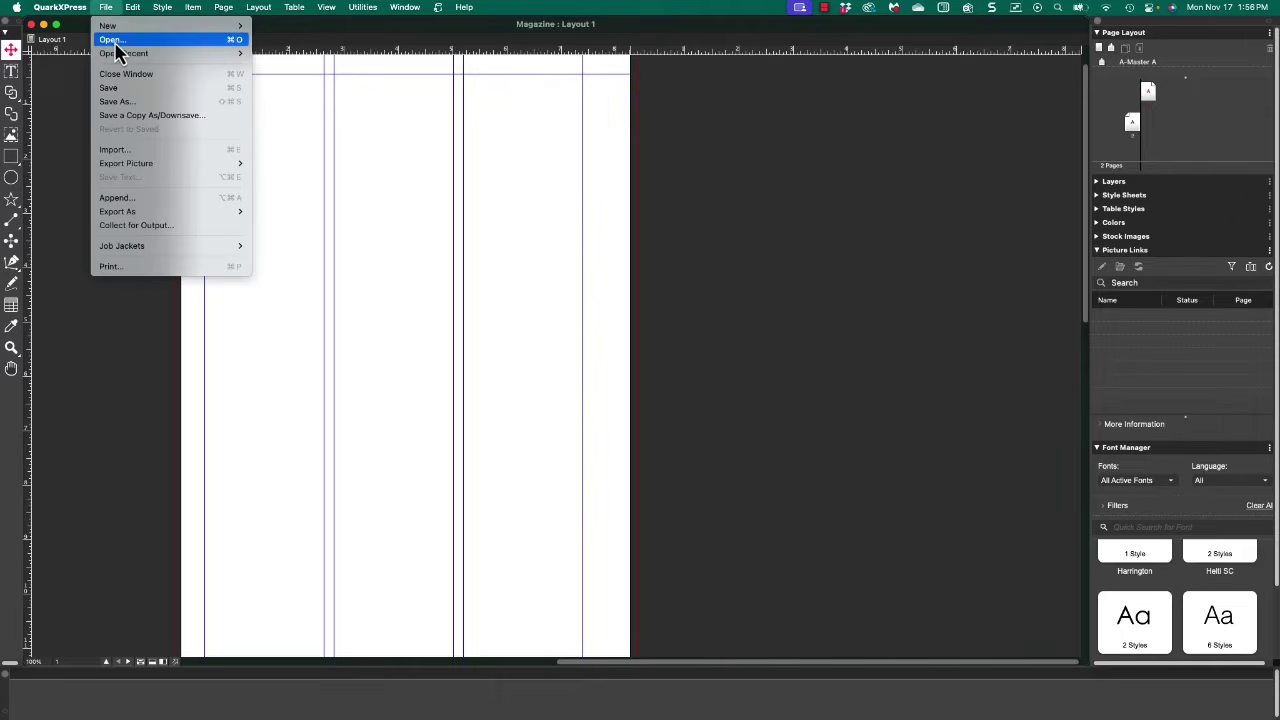
pyautogui.click(123, 80)
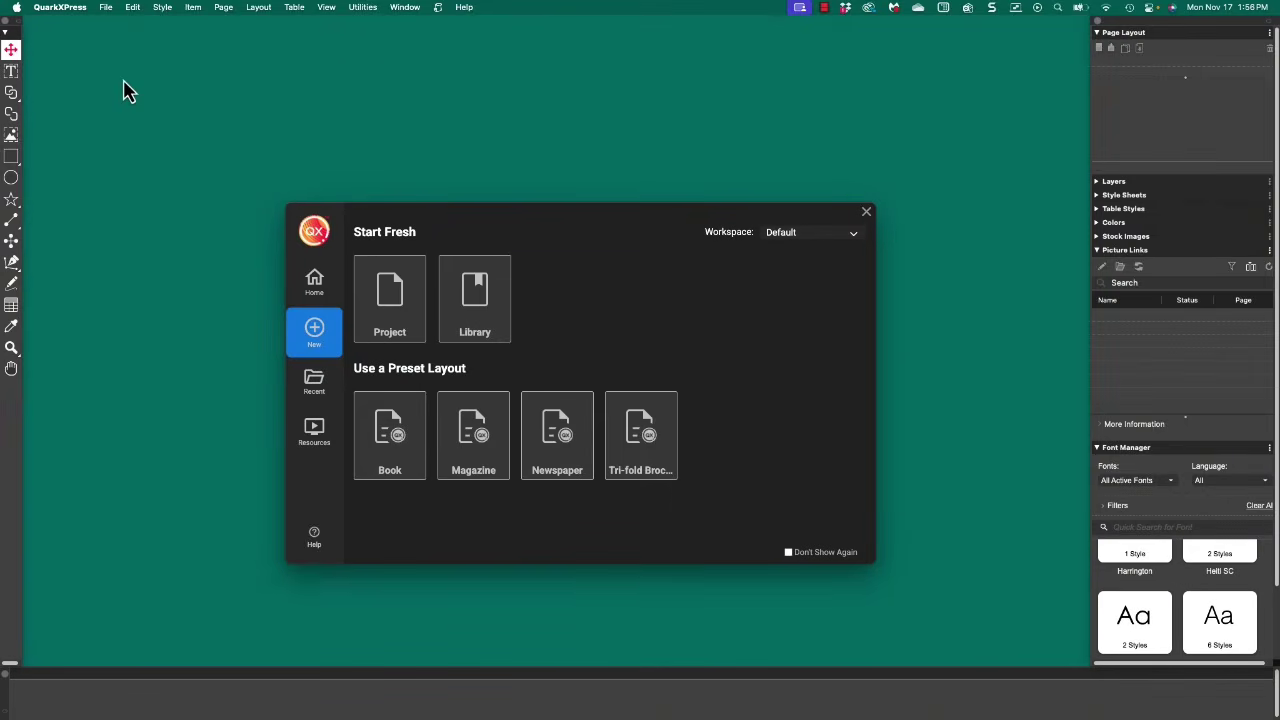
# Preview the Newspaper and Tri-fold Brochure presets, closing each resulting project
pyautogui.click(566, 450)
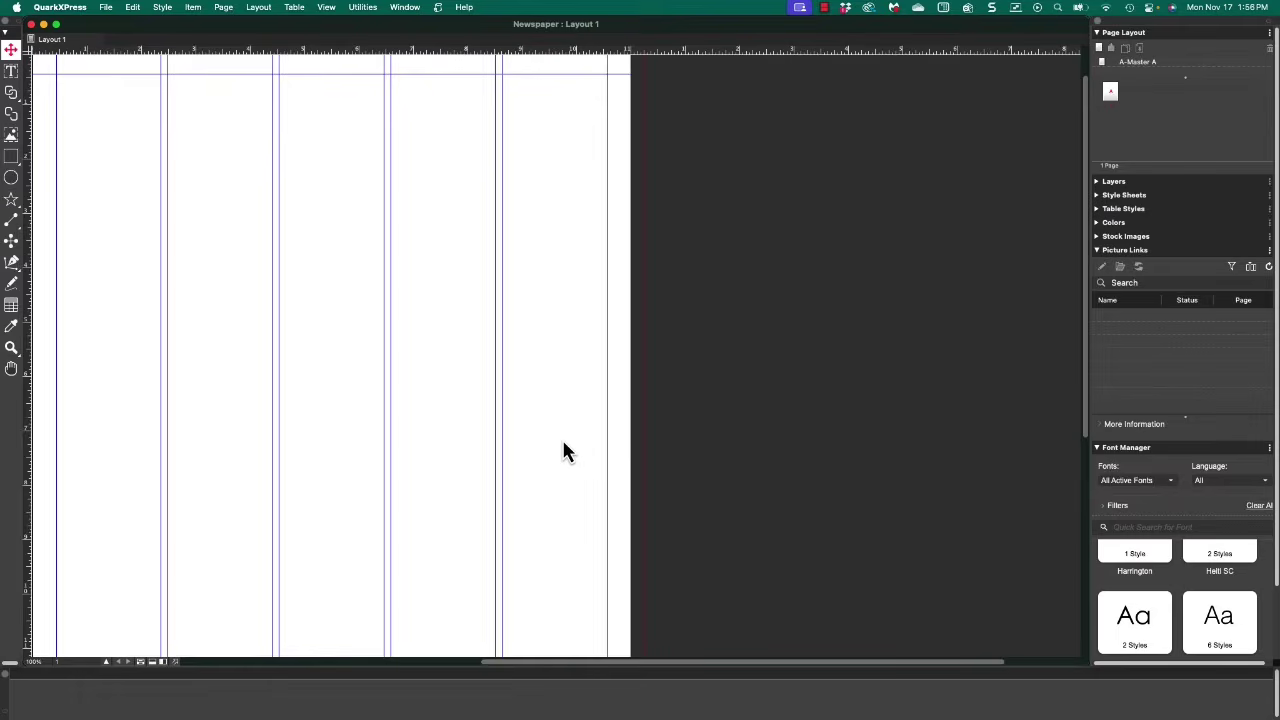
pyautogui.press('super+w')
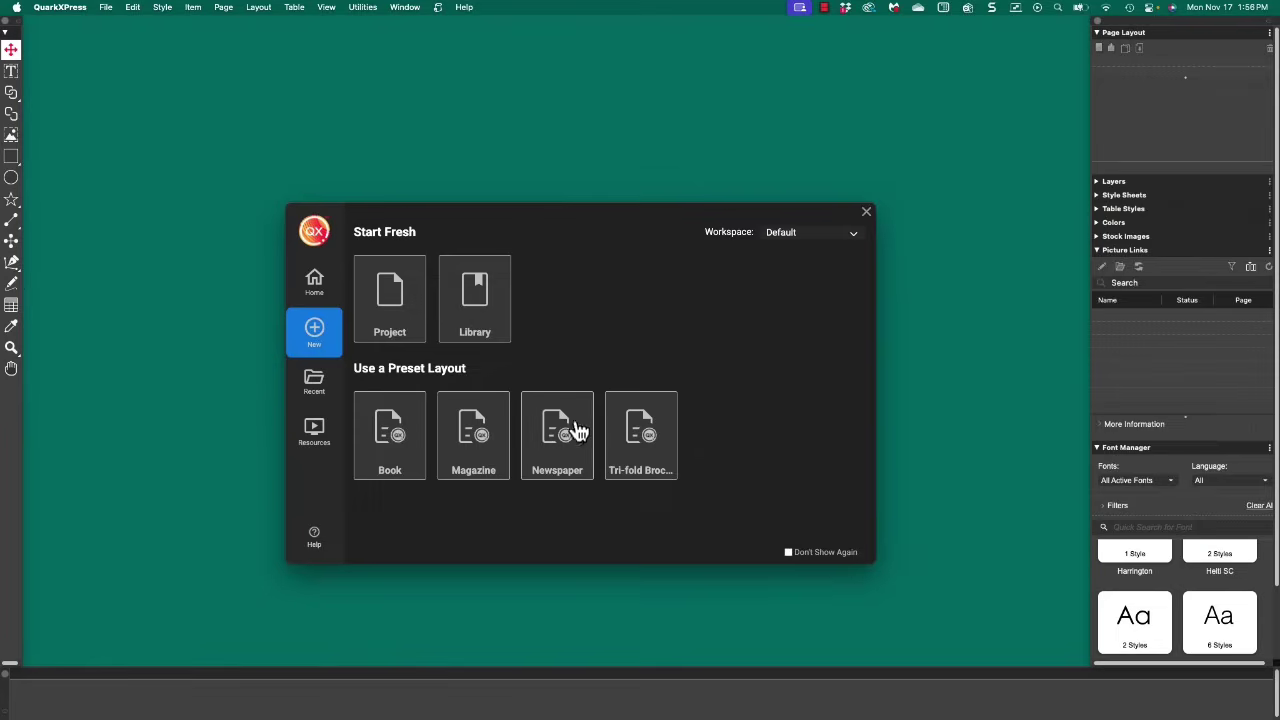
pyautogui.click(637, 452)
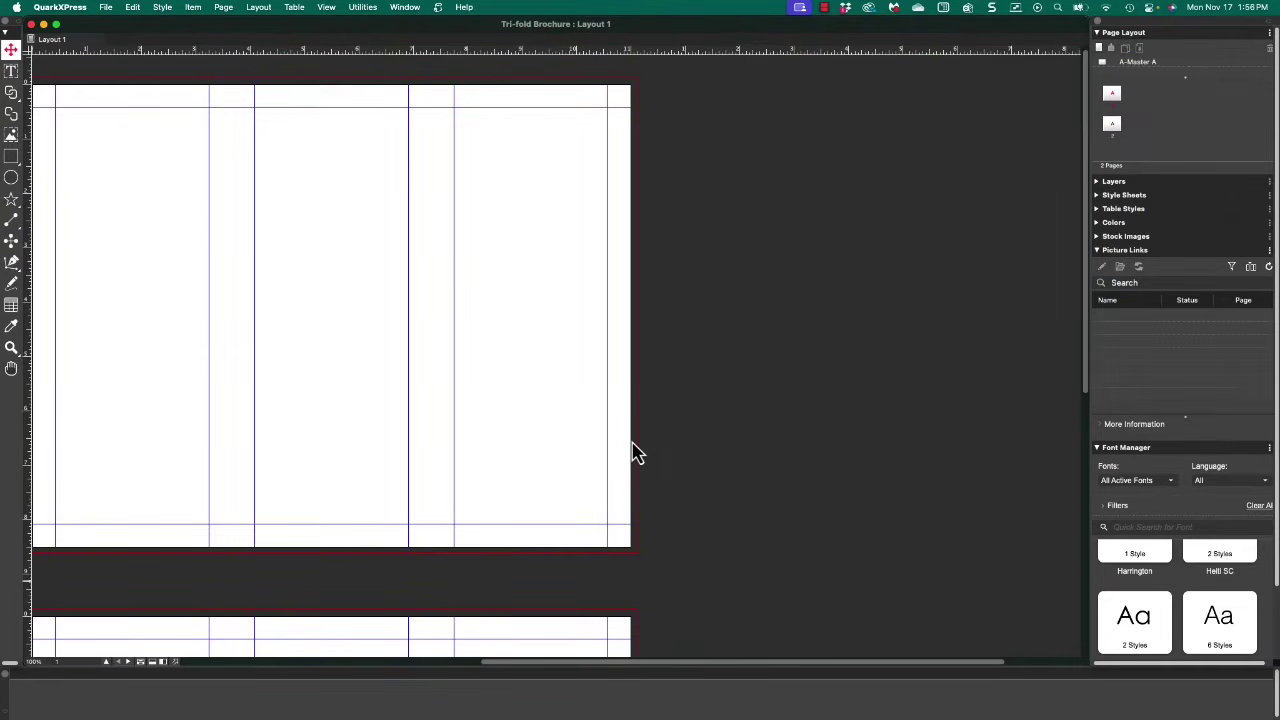
pyautogui.press('super+w')
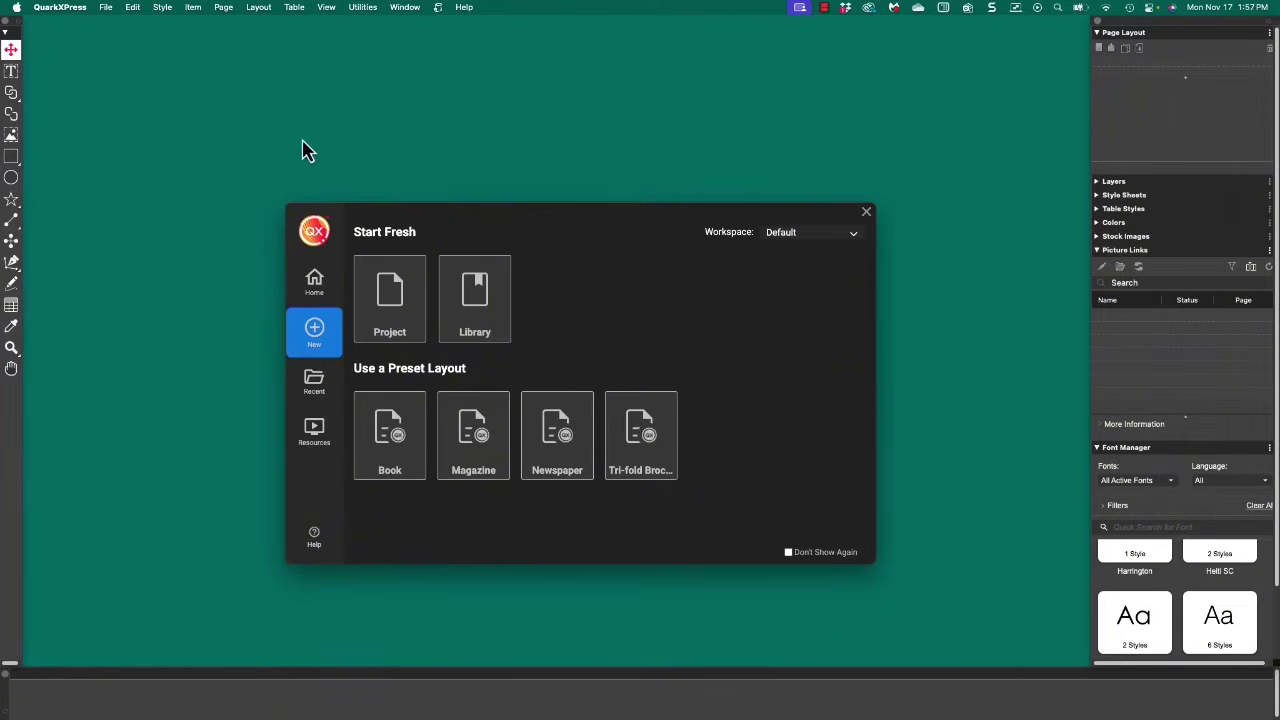
# Start a new print project with Single Layout Mode enabled
pyautogui.click(106, 9)
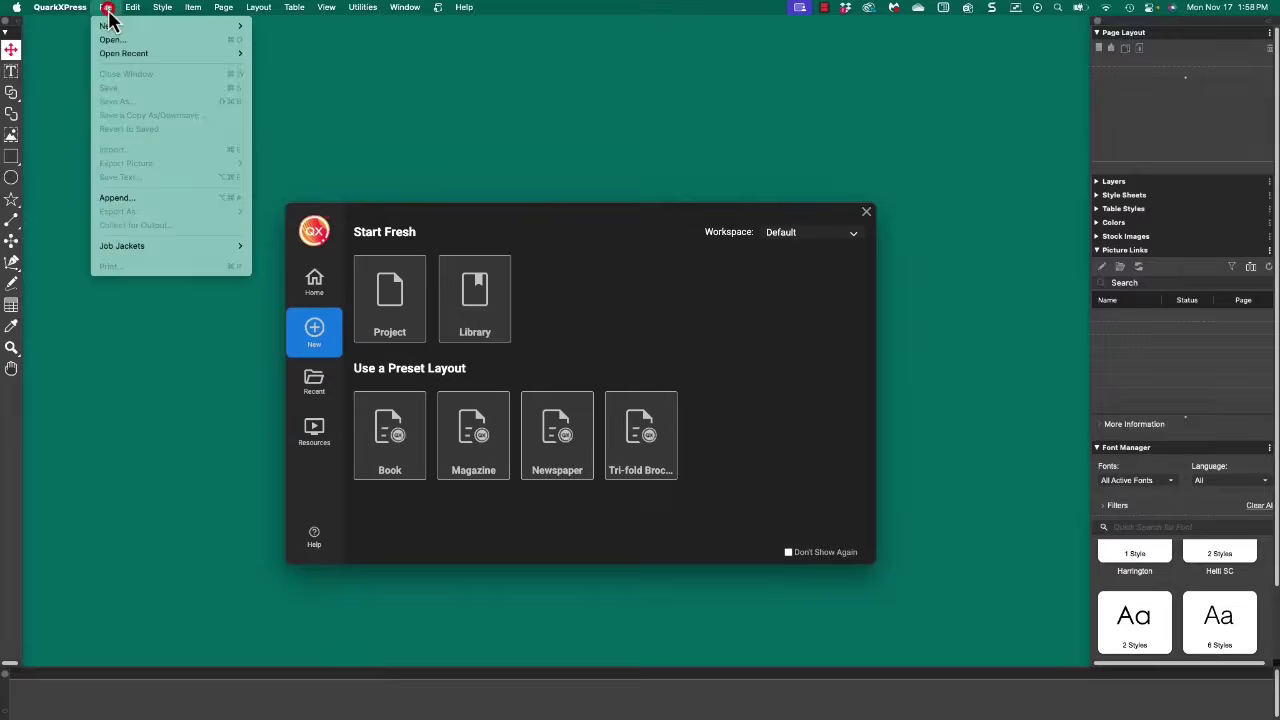
pyautogui.moveTo(112, 26)
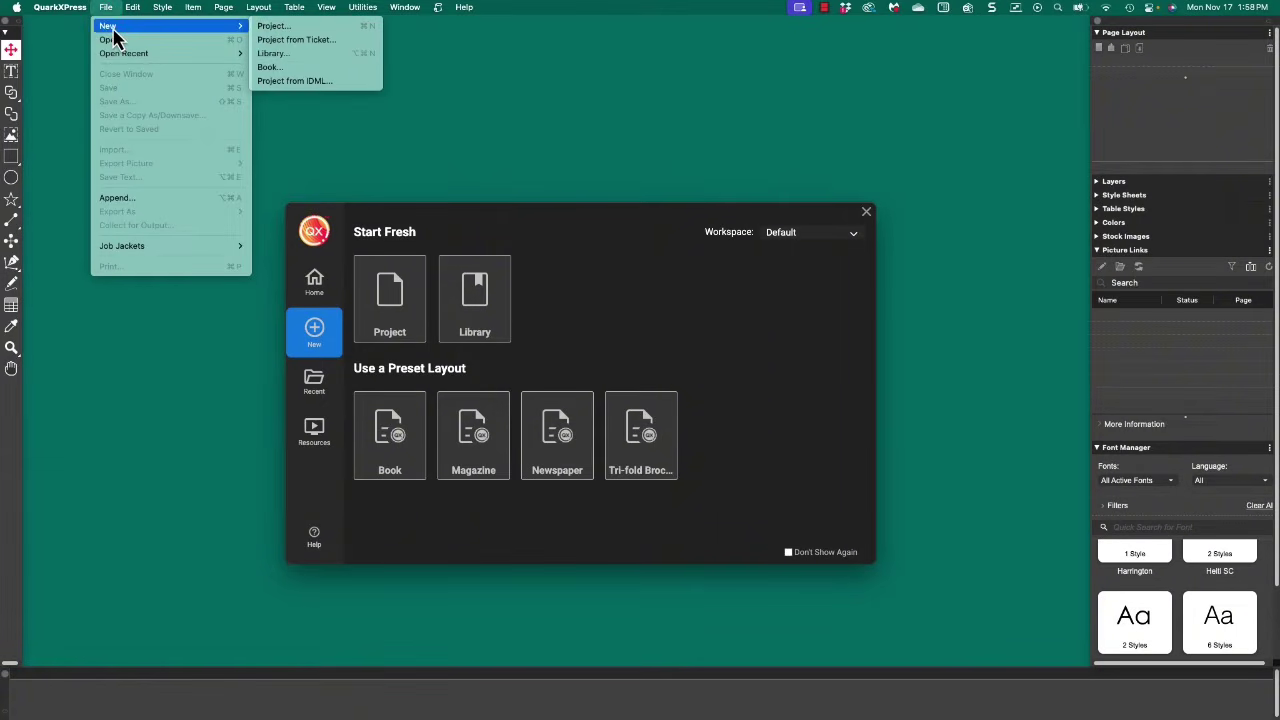
pyautogui.click(263, 28)
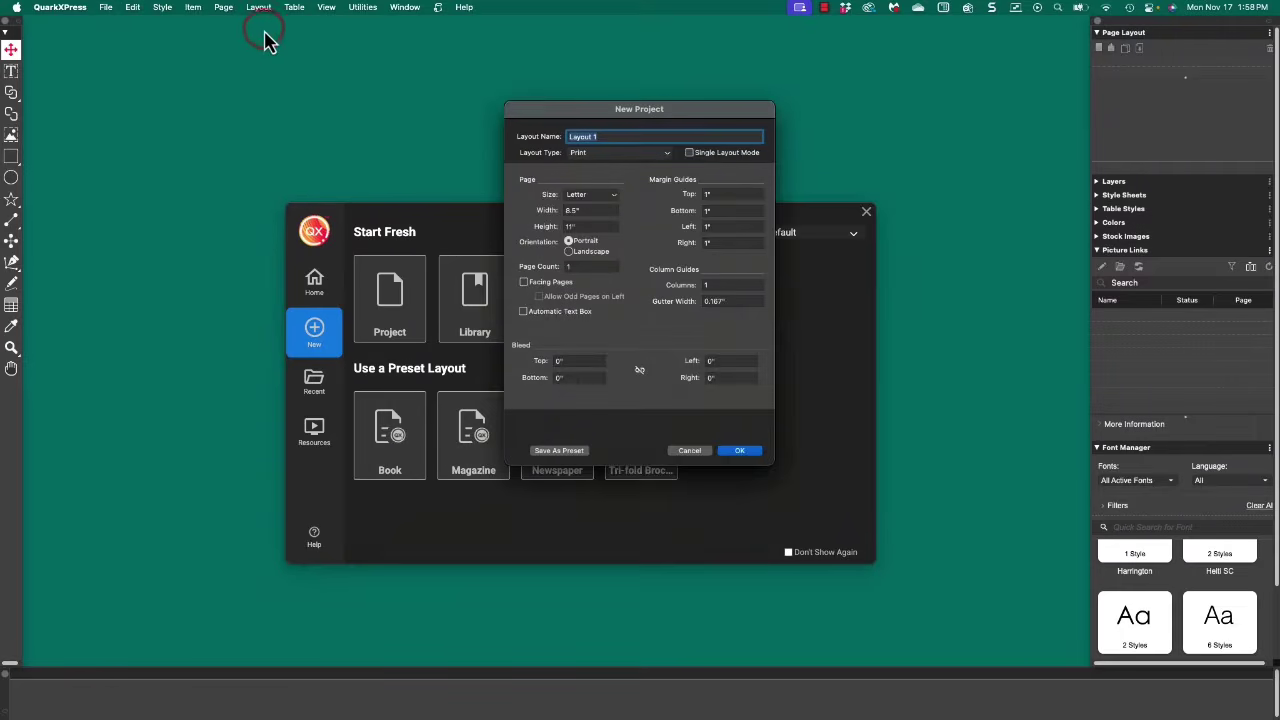
pyautogui.click(689, 154)
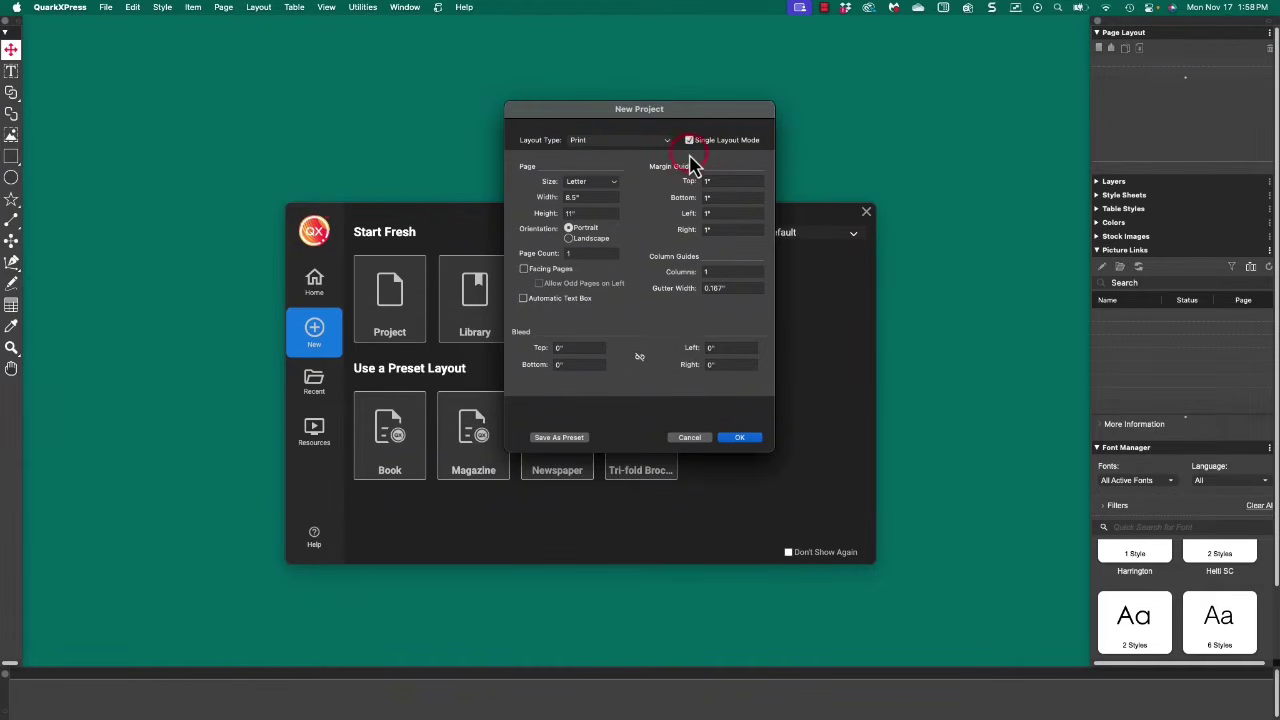
# Set the top, bottom, left and right margin guides to 0.75"
pyautogui.click(713, 181)
pyautogui.write('.5')
pyautogui.press('Tab')
pyautogui.write('.75')
pyautogui.press('Tab')
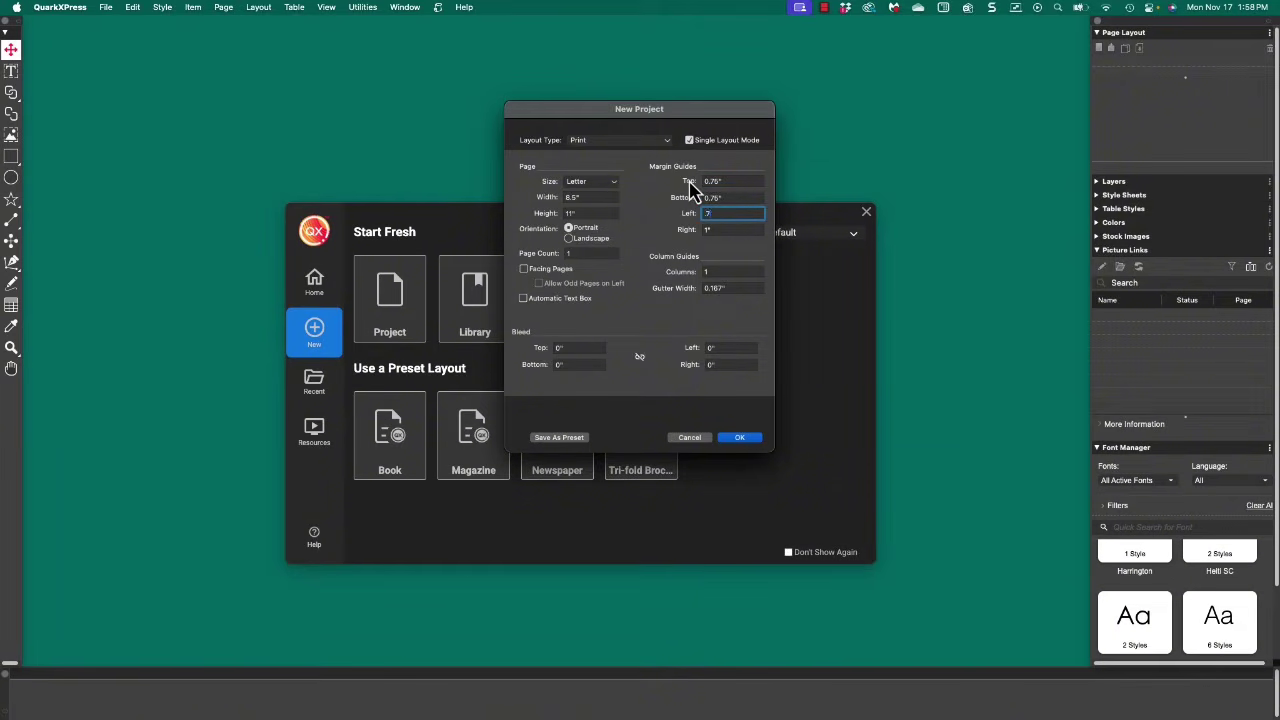
pyautogui.press('Tab')
pyautogui.write('.7')
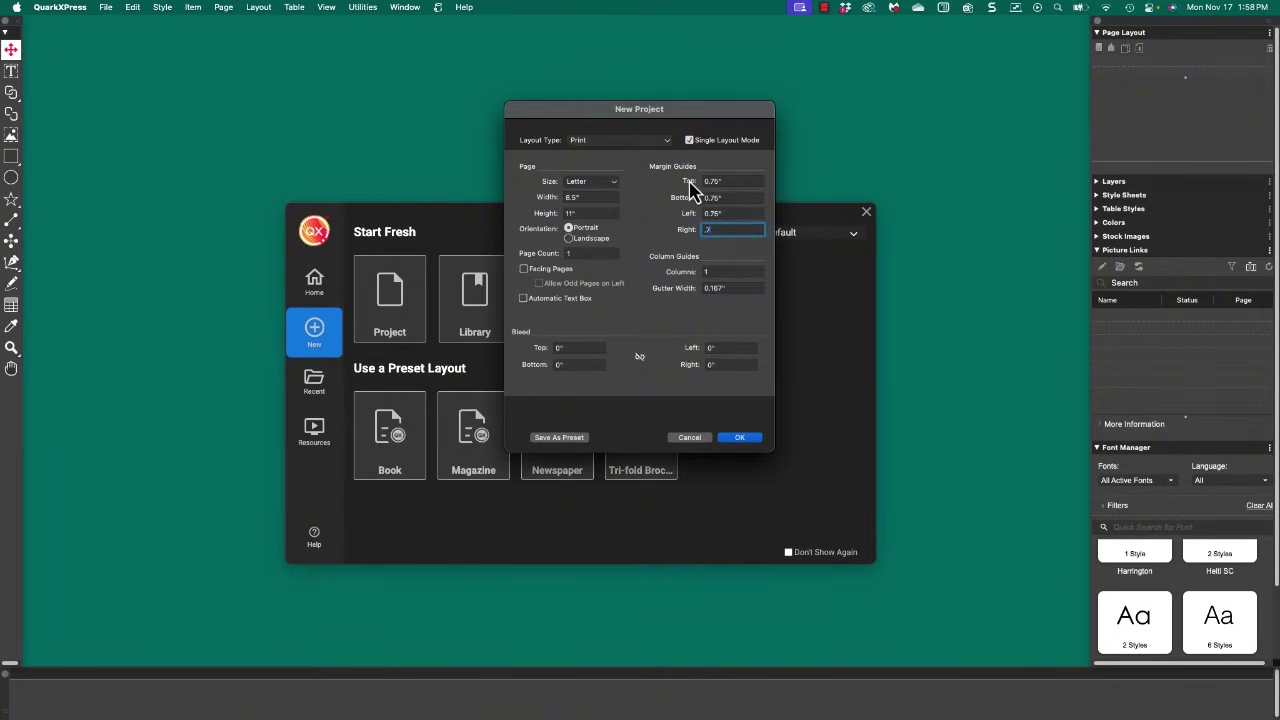
# Set the column guides to 2 columns with a gutter width of 0.25"
pyautogui.click(718, 270)
pyautogui.write('2')
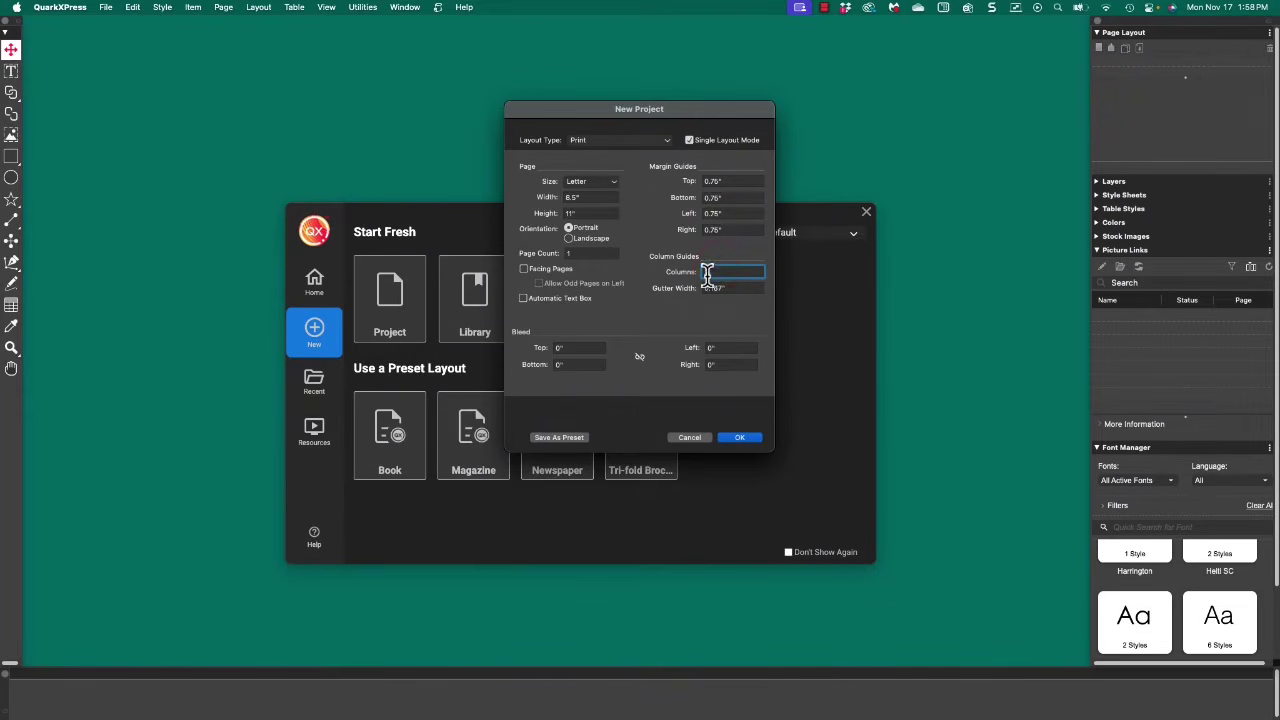
pyautogui.click(729, 287)
pyautogui.write('.25')
# Save the project settings as a preset with a custom layout name and create the project
pyautogui.click(558, 437)
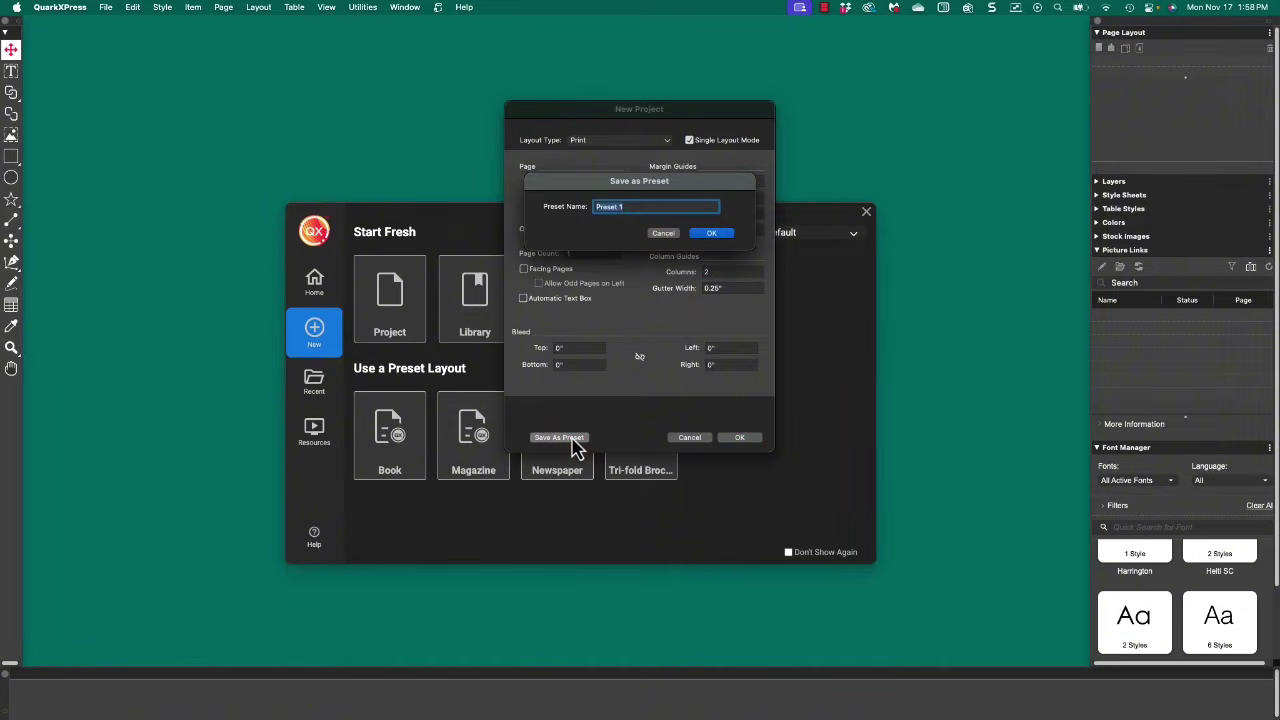
pyautogui.write('Kevin Layou')
pyautogui.click(711, 236)
pyautogui.click(745, 438)
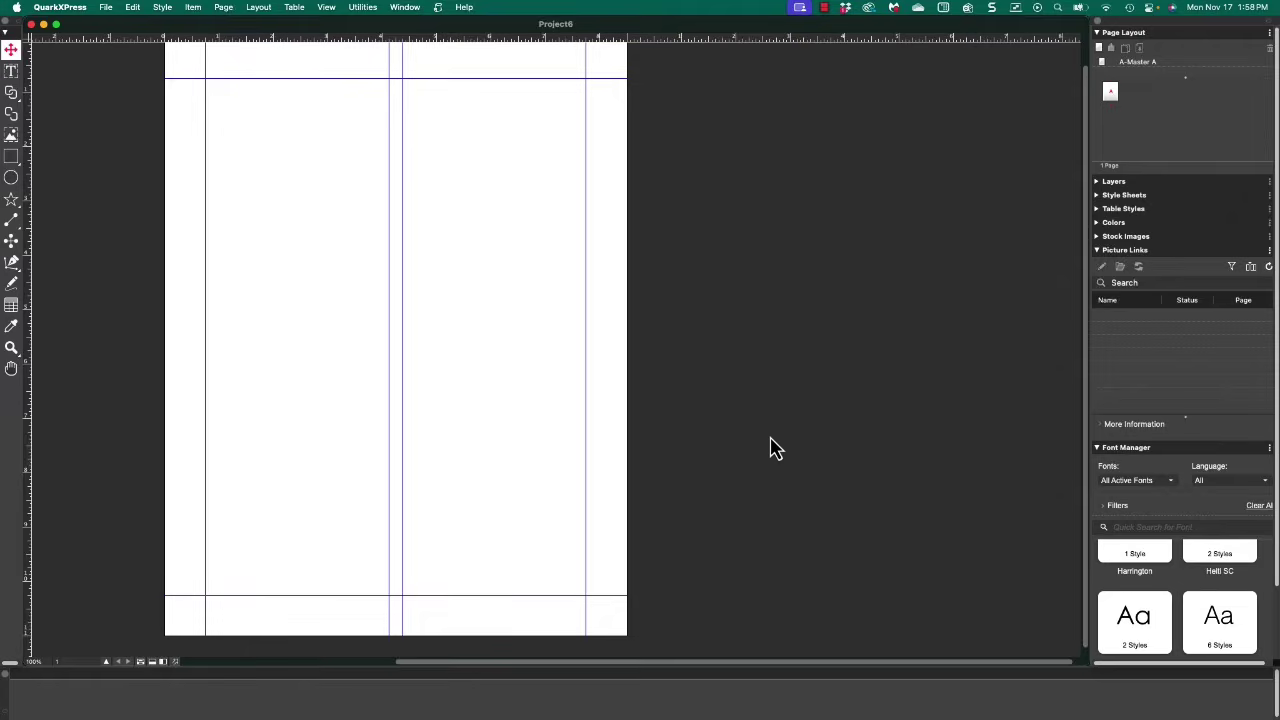
# Close the new project, test the custom preset by opening and closing a project from it, and delete that preset
pyautogui.press('super+w')
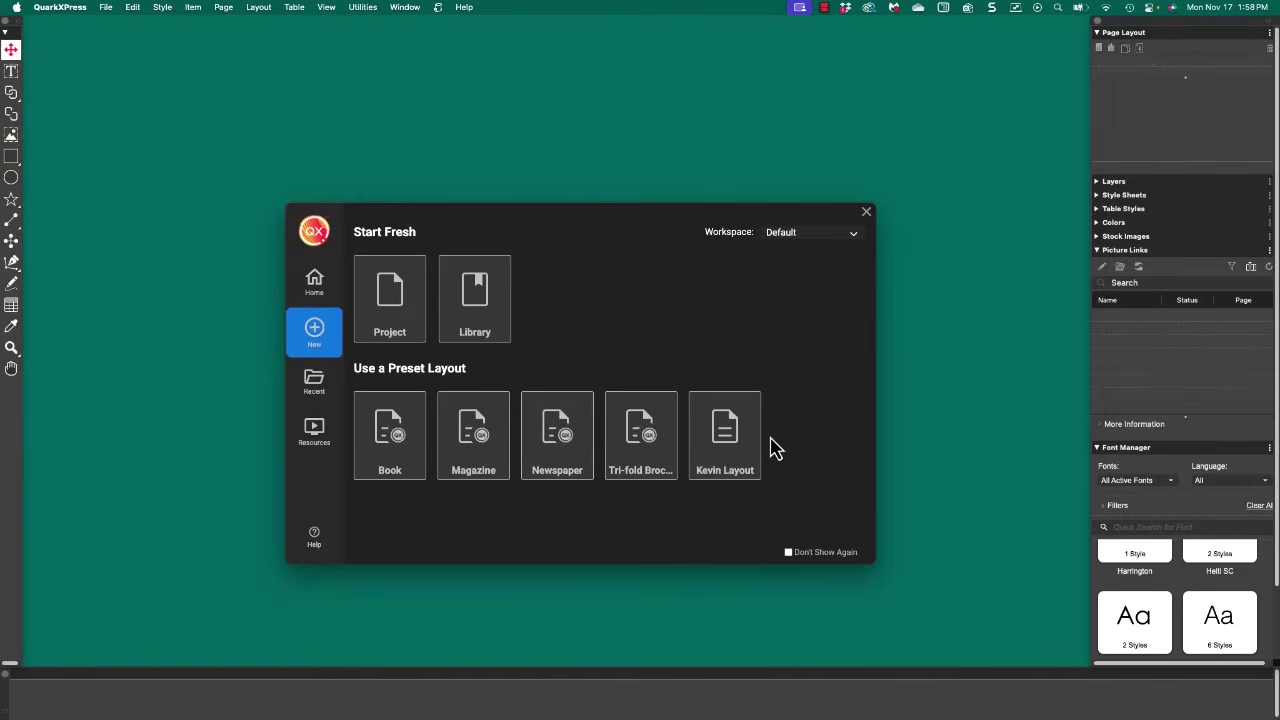
pyautogui.click(713, 462)
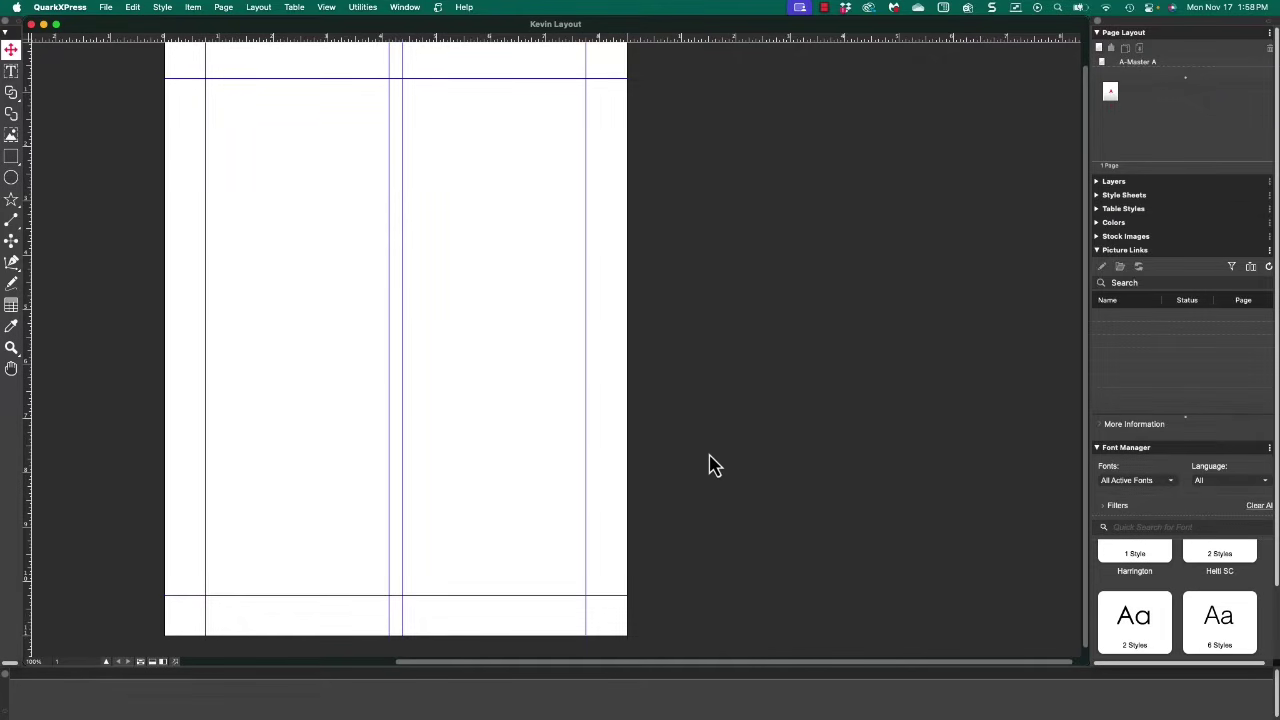
pyautogui.press('super+w')
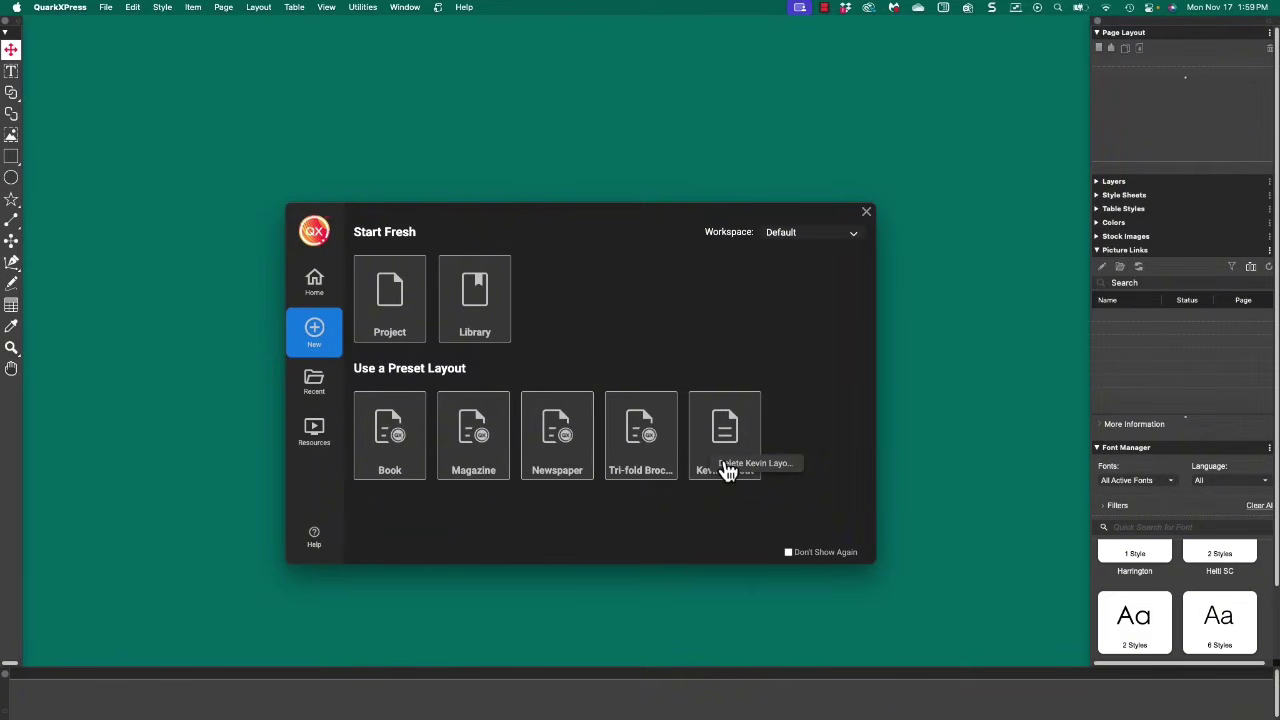
pyautogui.click(728, 466)
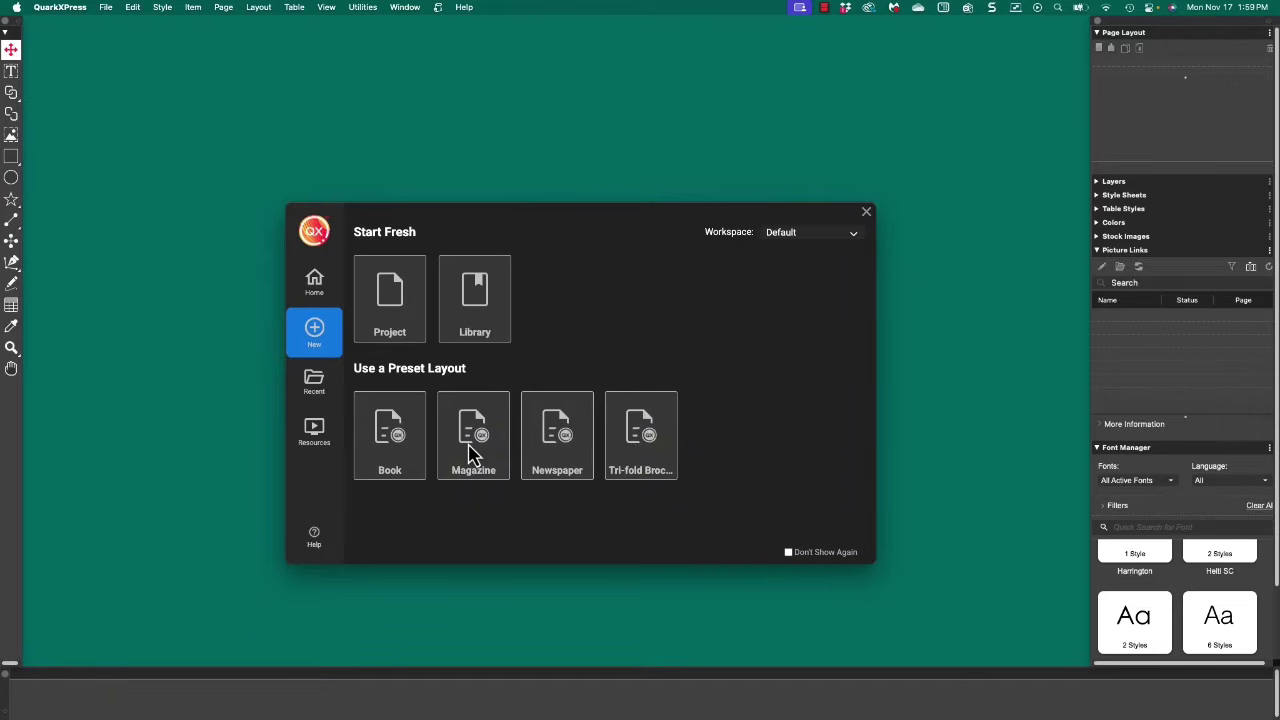
# Create a new project with the existing two-column Letter settings and apply the custom palette set
pyautogui.click(412, 322)
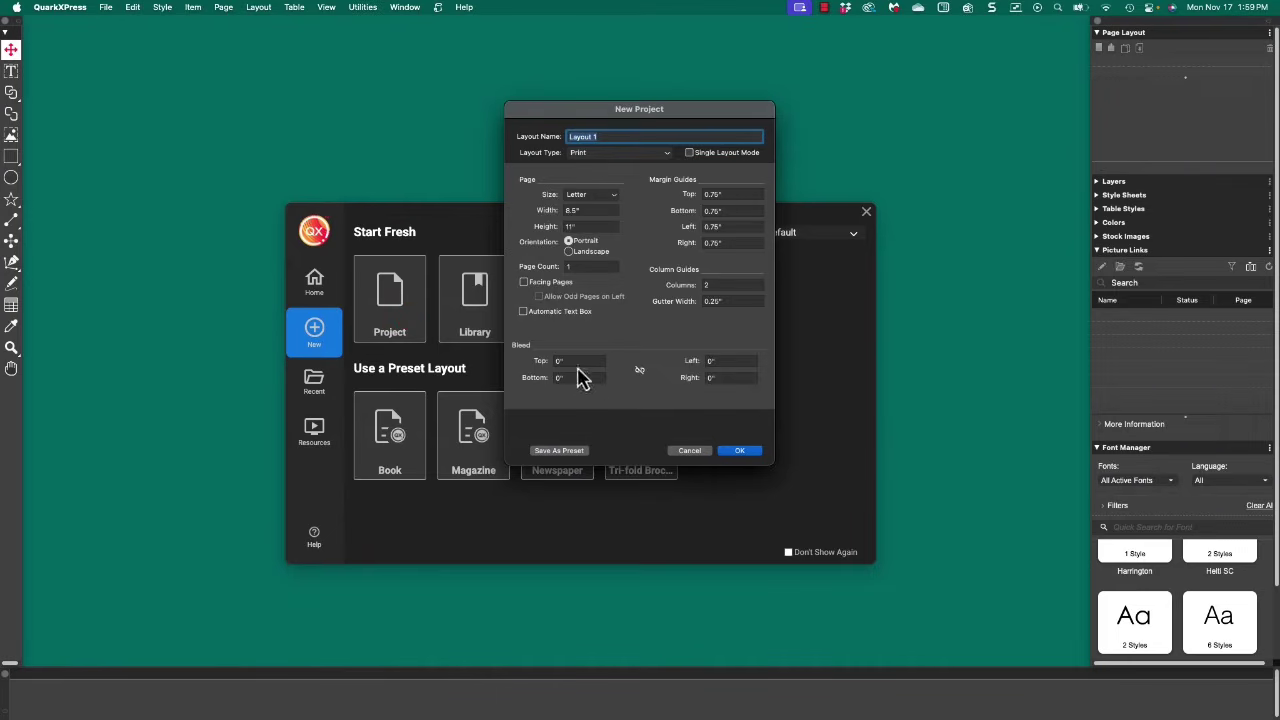
pyautogui.click(736, 451)
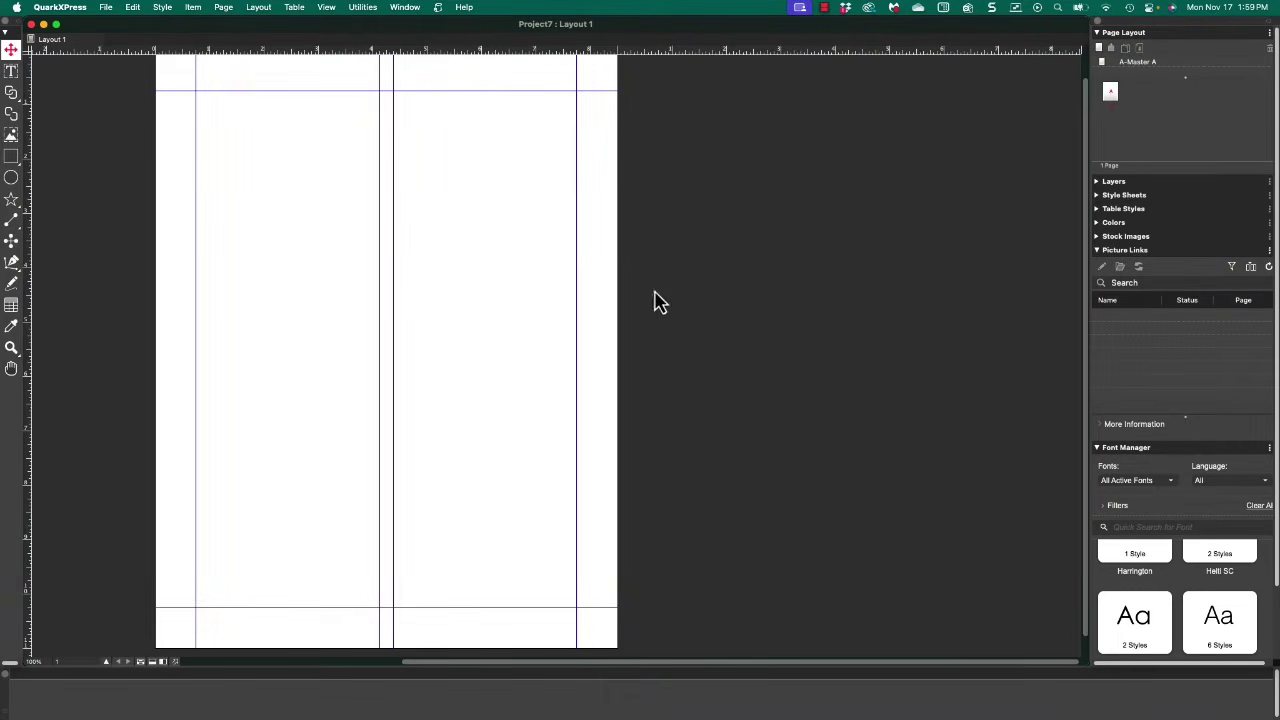
pyautogui.click(406, 10)
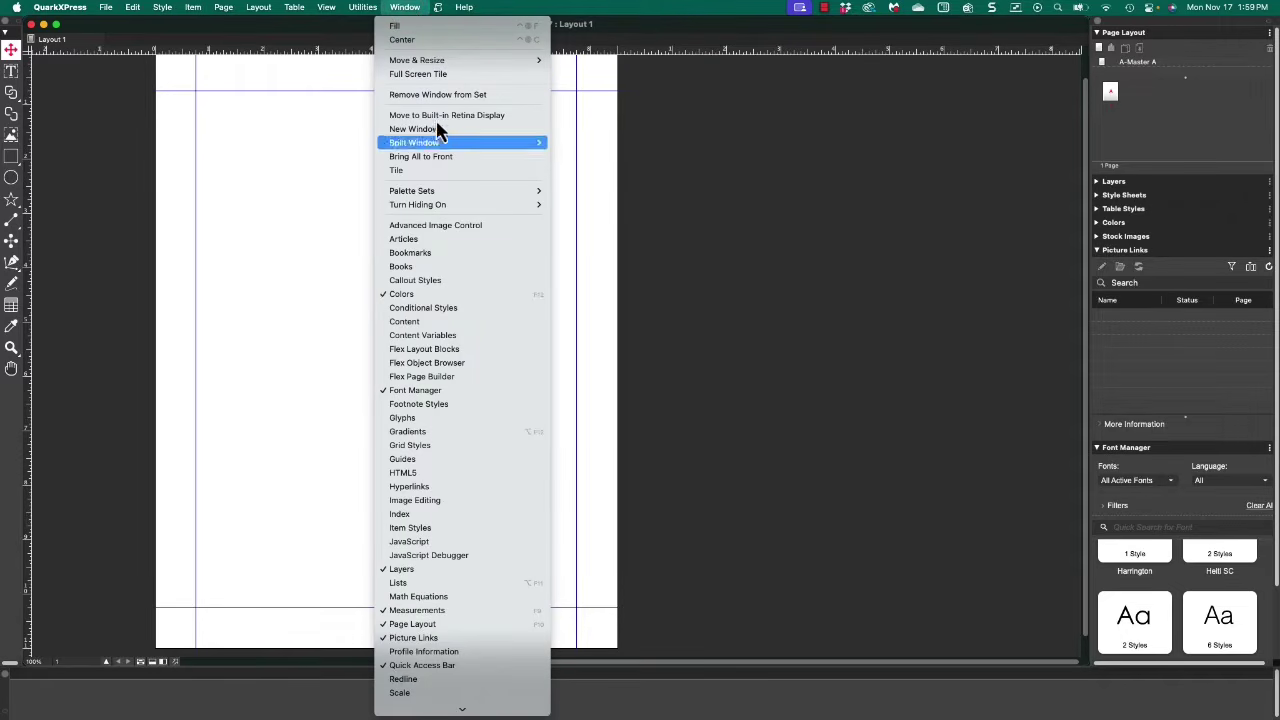
pyautogui.moveTo(455, 195)
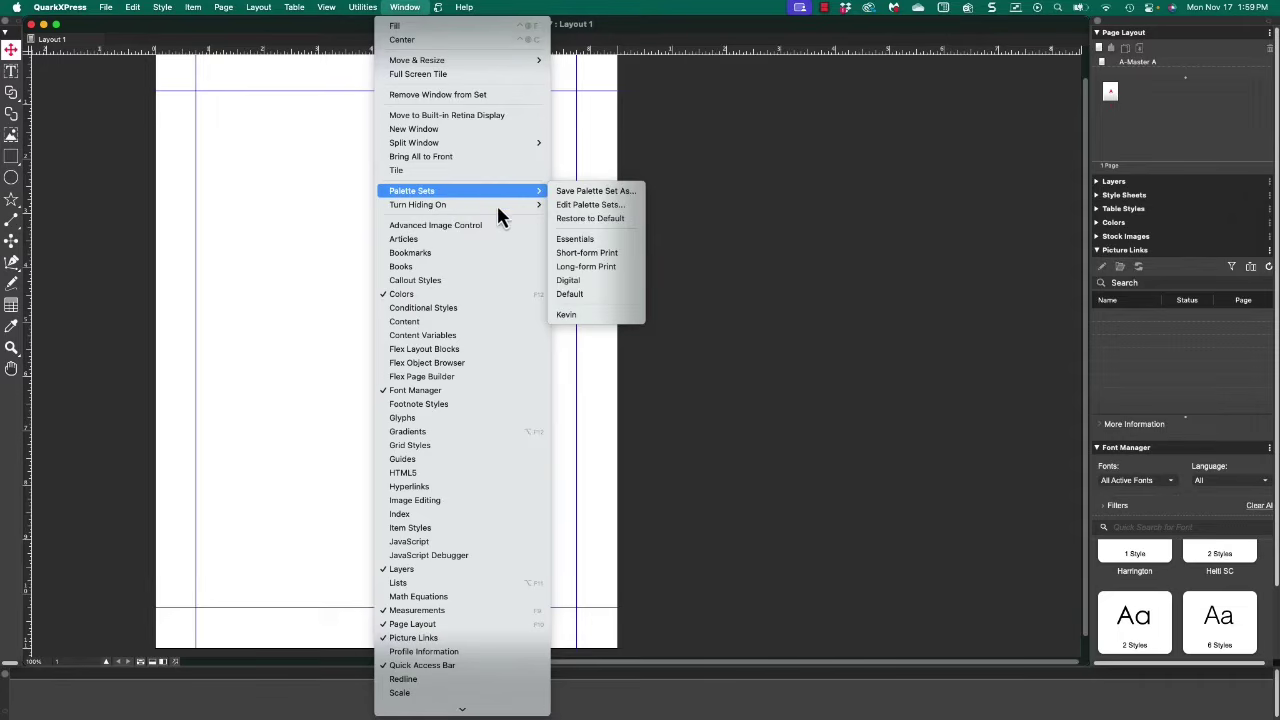
pyautogui.click(594, 317)
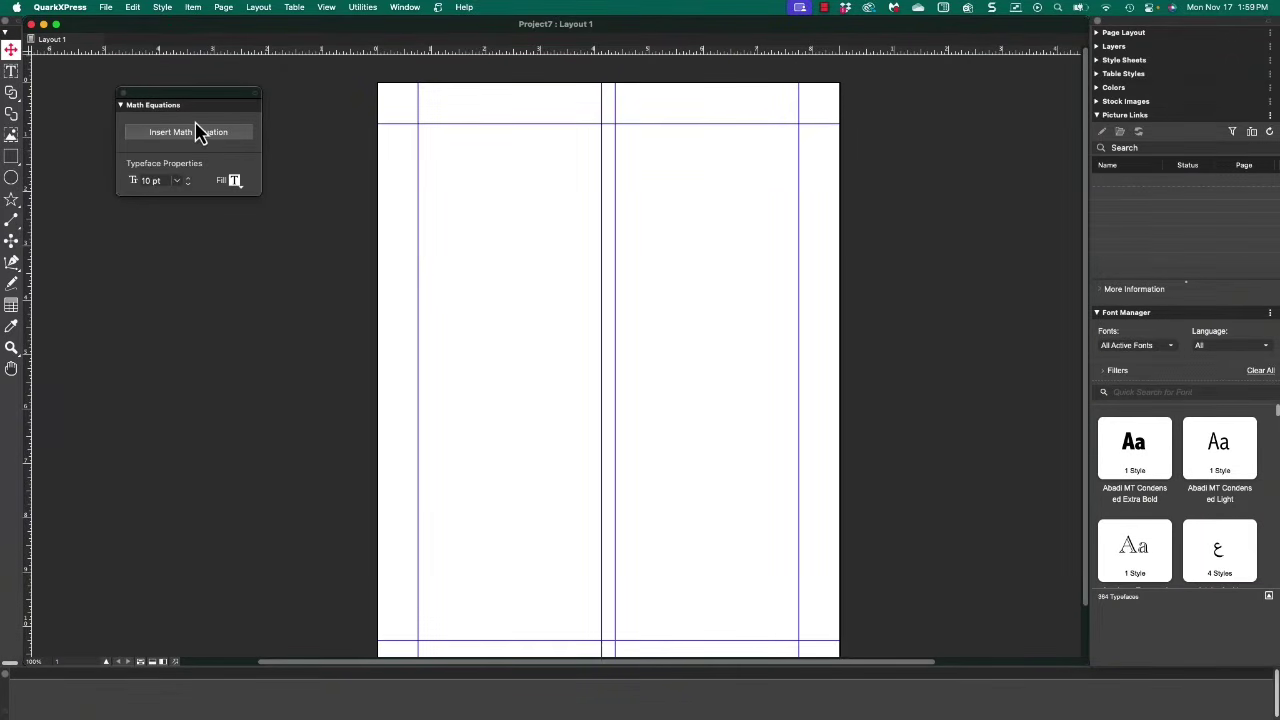
# Switch back to the Default palette set and close the project
pyautogui.click(410, 8)
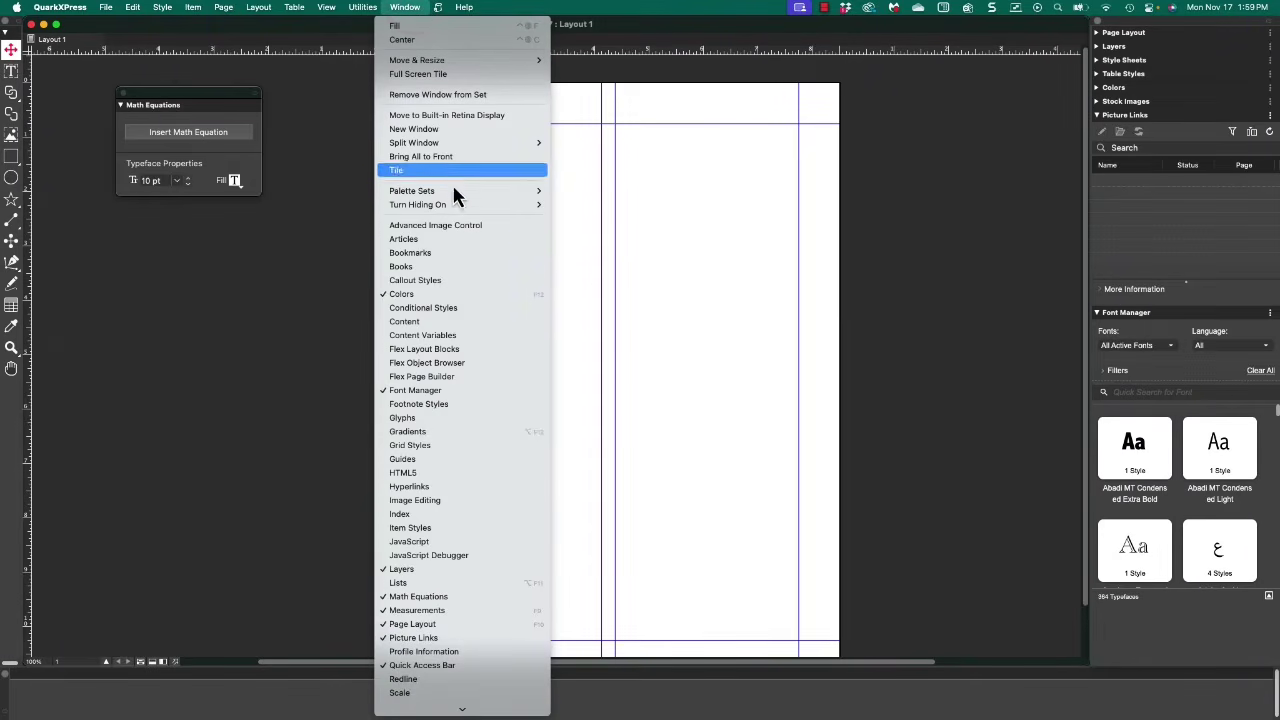
pyautogui.moveTo(454, 194)
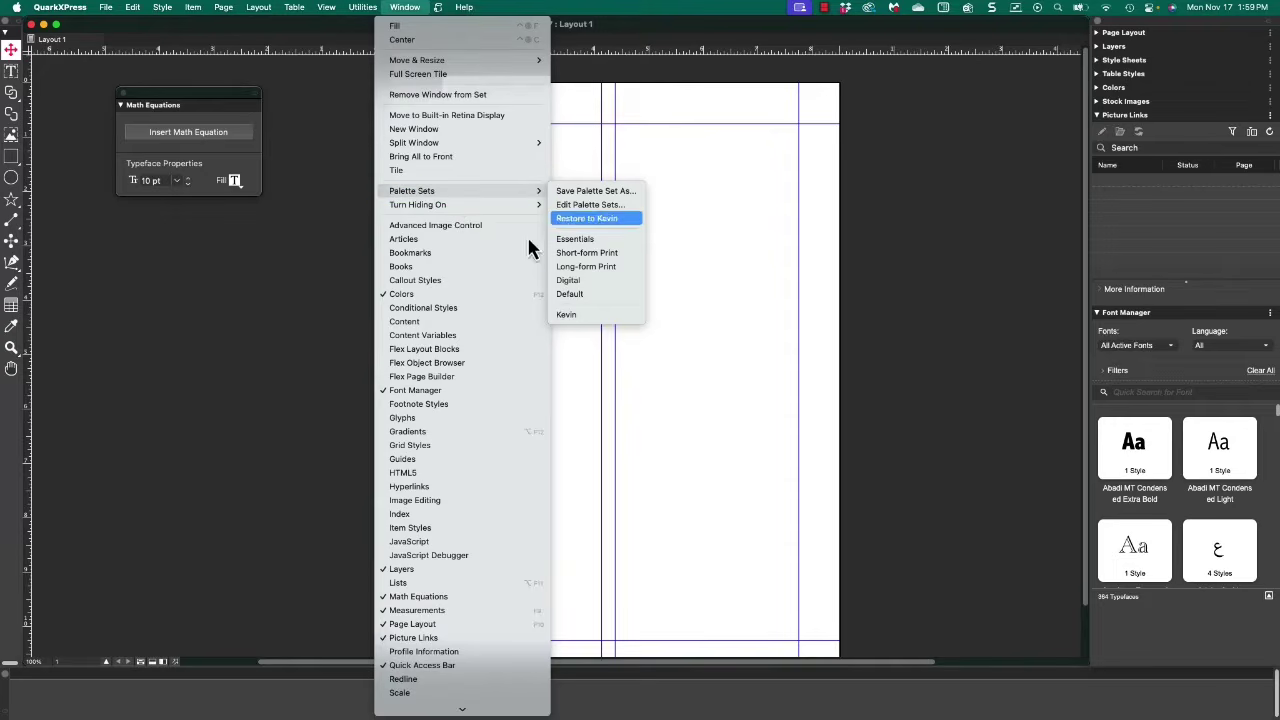
pyautogui.click(574, 292)
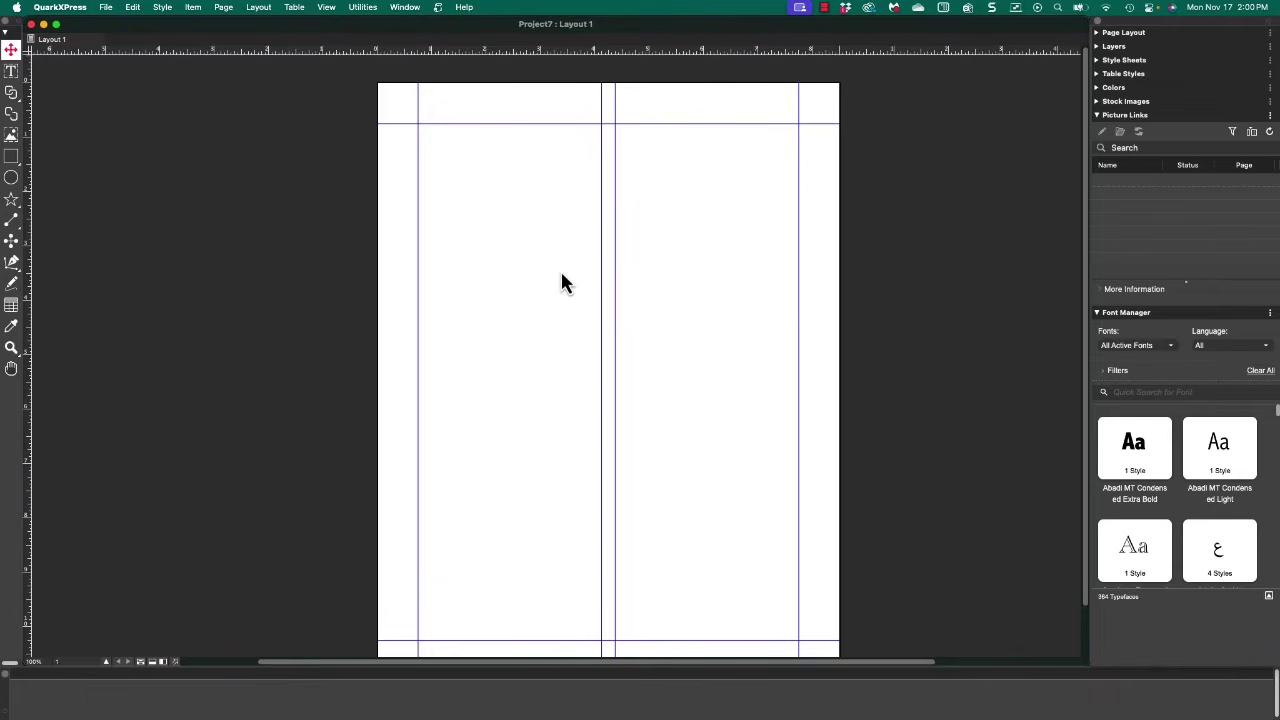
pyautogui.press('super+w')
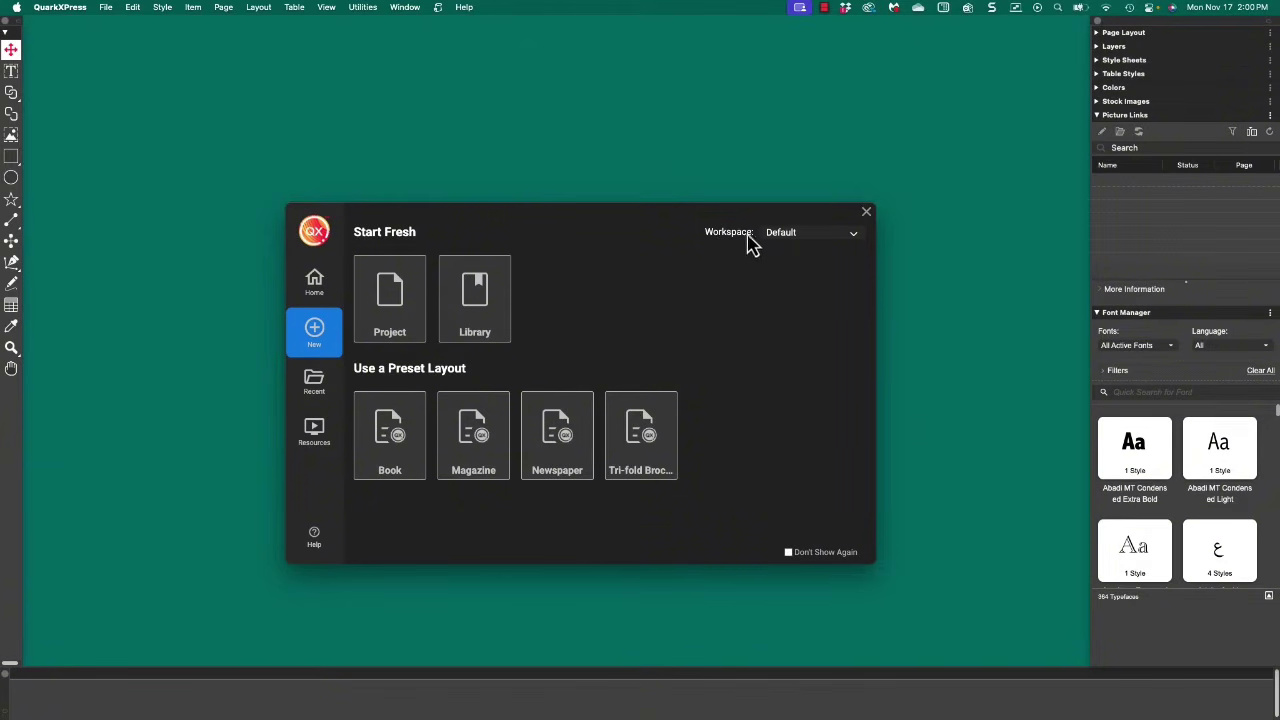
# Switch the start screen's workspace to Long-form Print and to the custom workspace
pyautogui.click(857, 239)
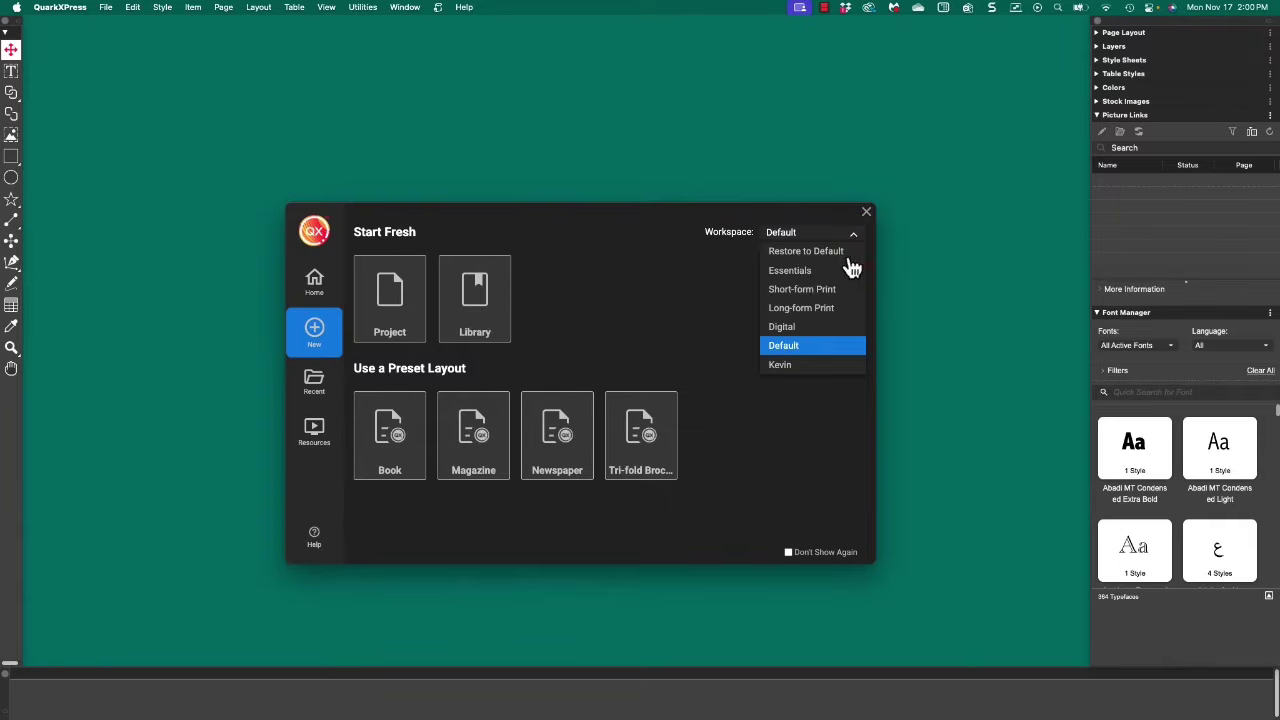
pyautogui.click(805, 310)
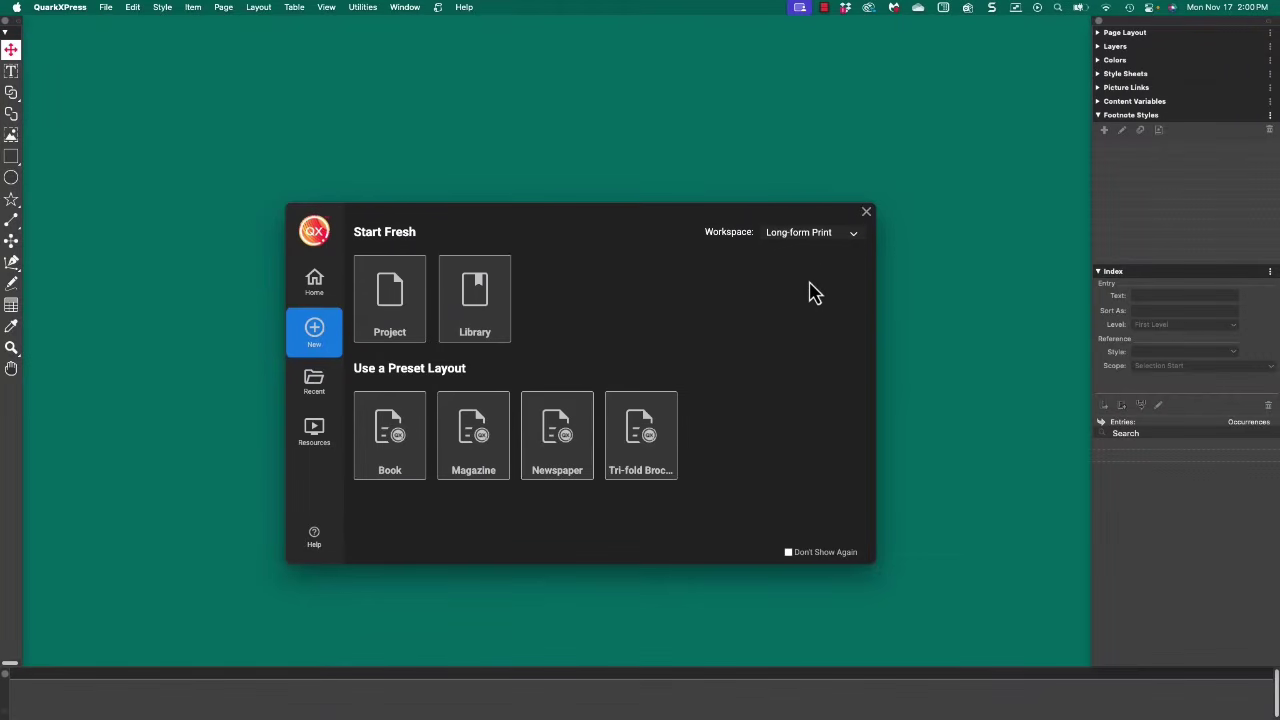
pyautogui.click(856, 242)
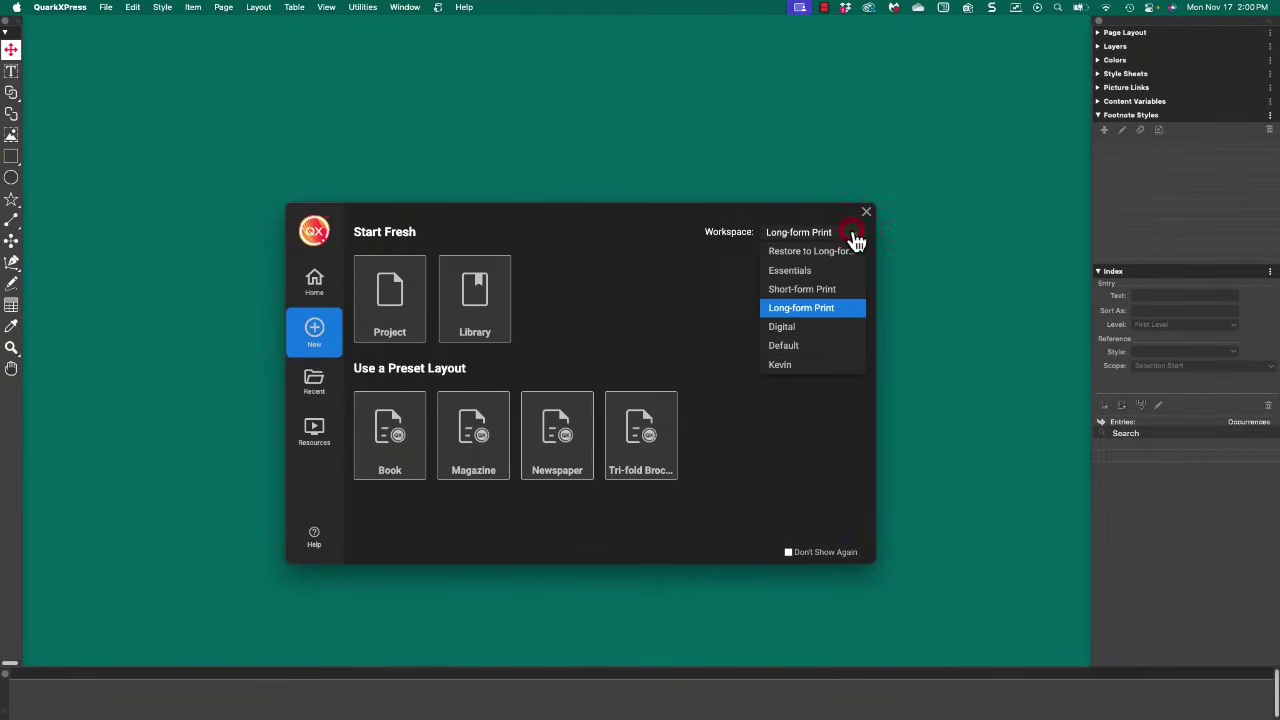
pyautogui.click(782, 368)
# Set the workspace to Default and create a new print project with the existing two-column Letter settings
pyautogui.click(851, 243)
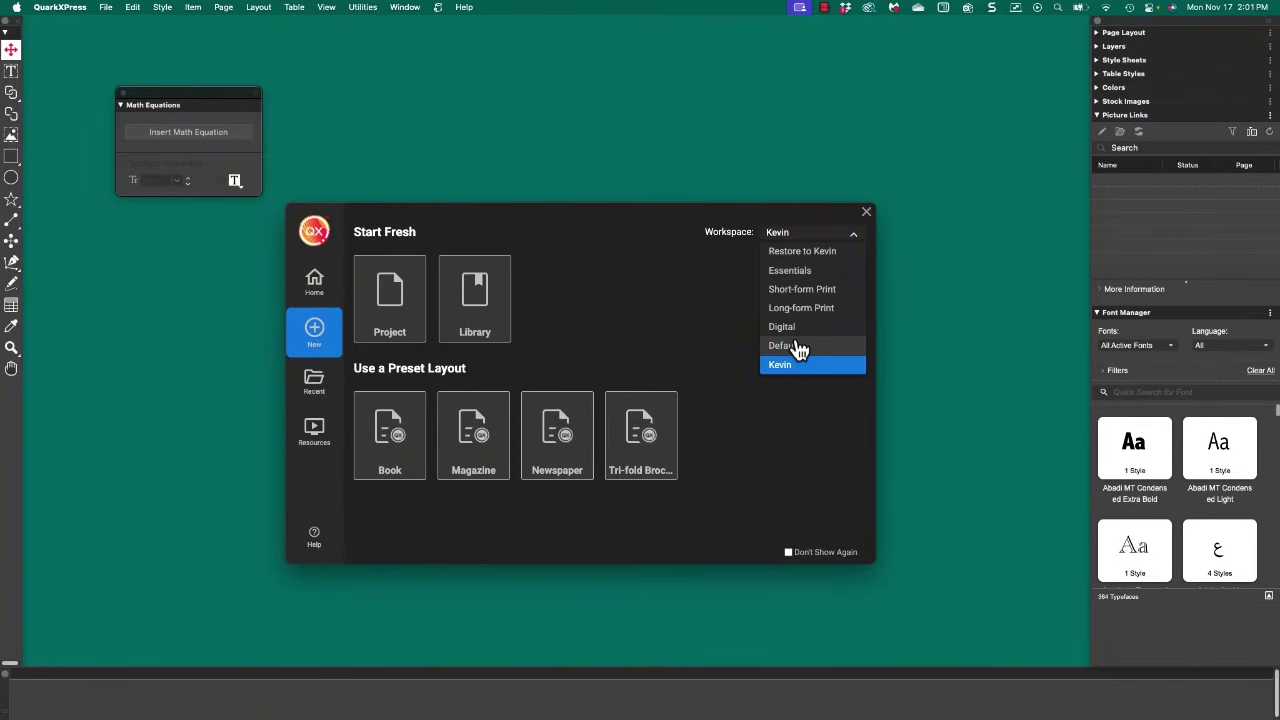
pyautogui.click(799, 346)
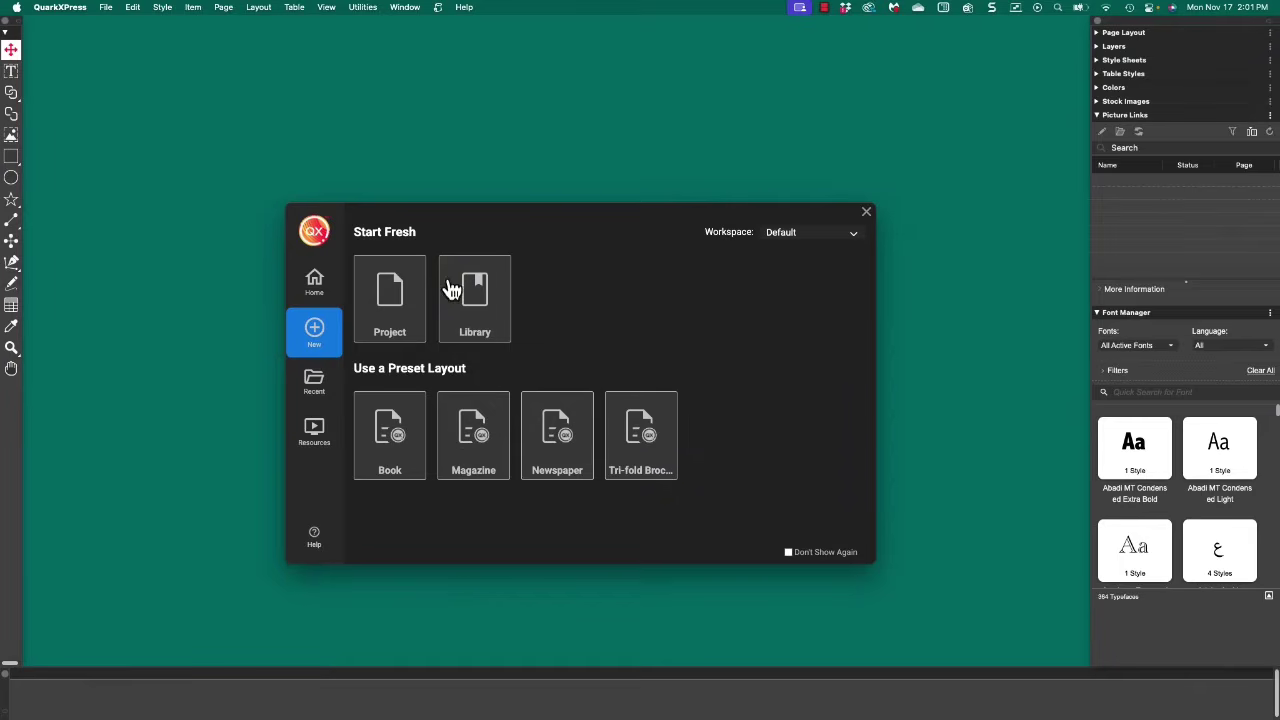
pyautogui.click(408, 294)
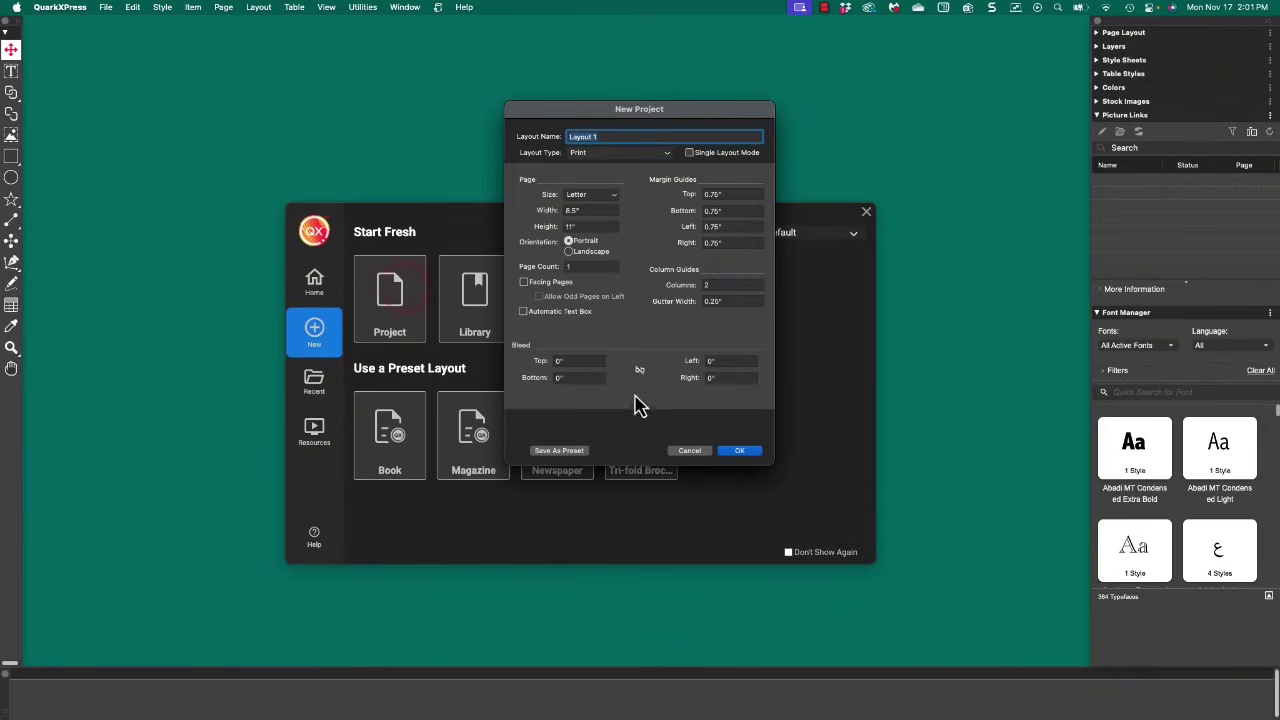
pyautogui.click(739, 451)
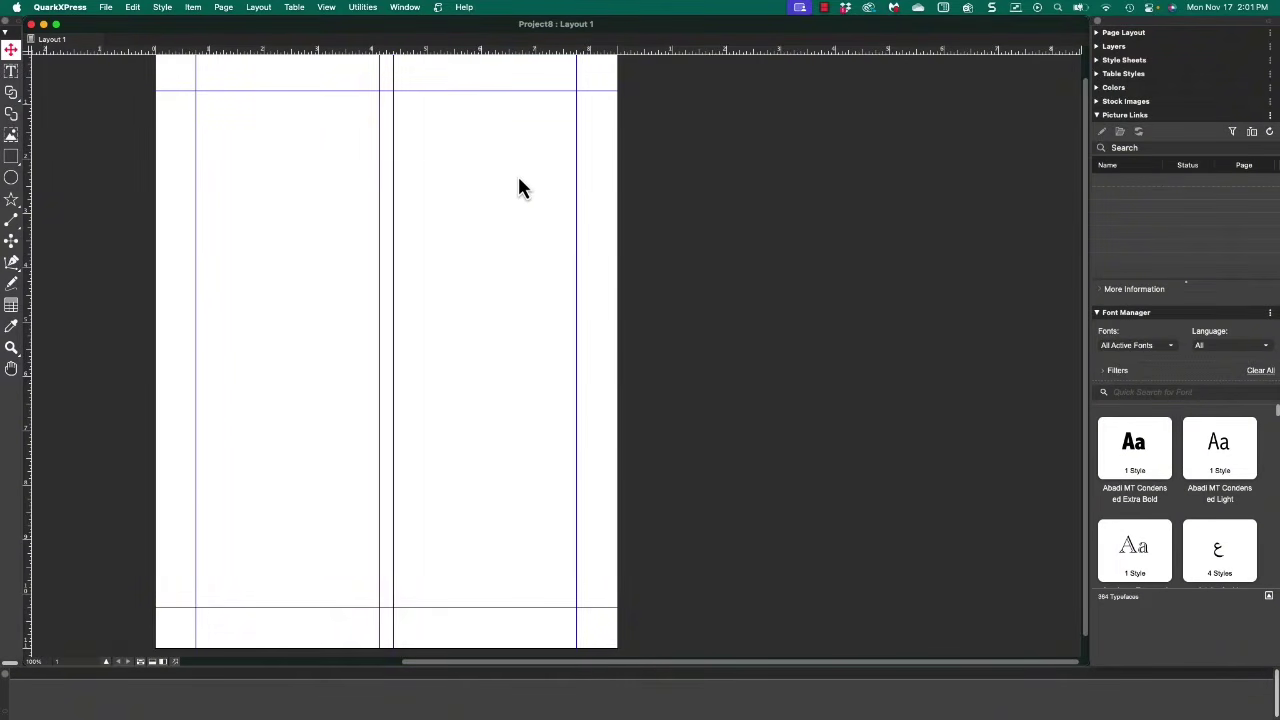
# Show the Index palette and place it on the pasteboard beside the upper part of the page
pyautogui.click(401, 9)
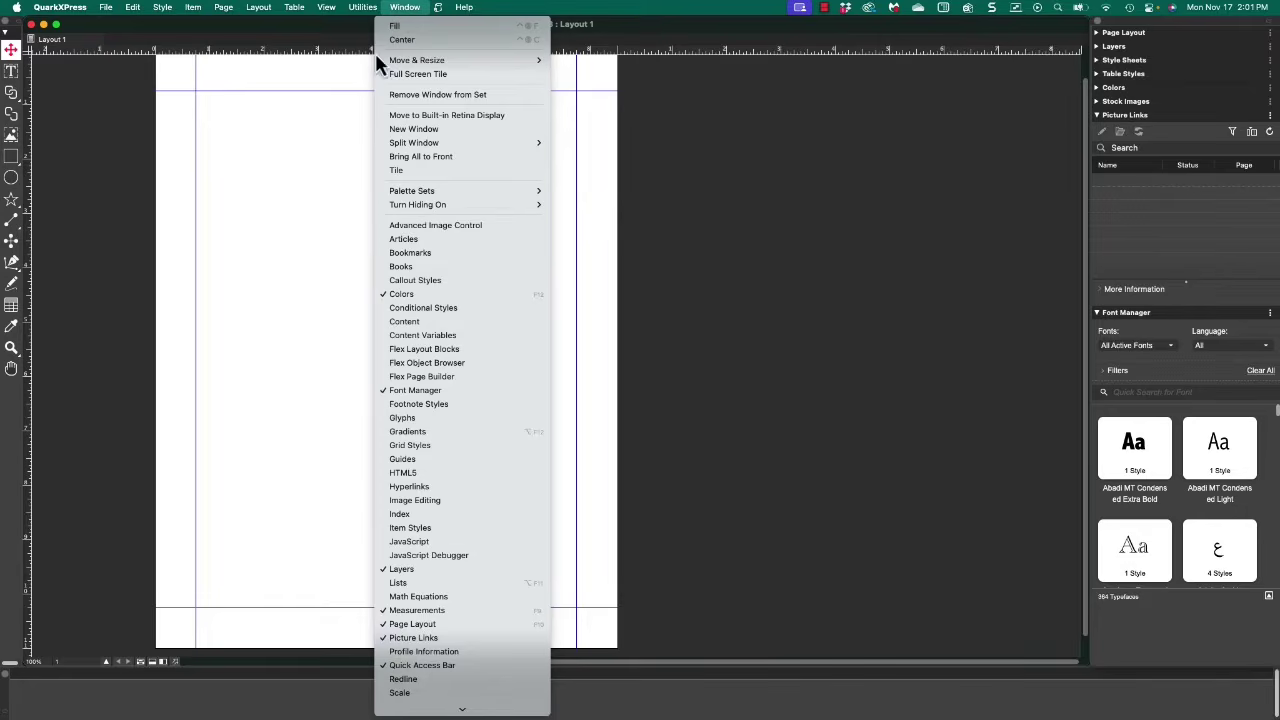
pyautogui.click(400, 517)
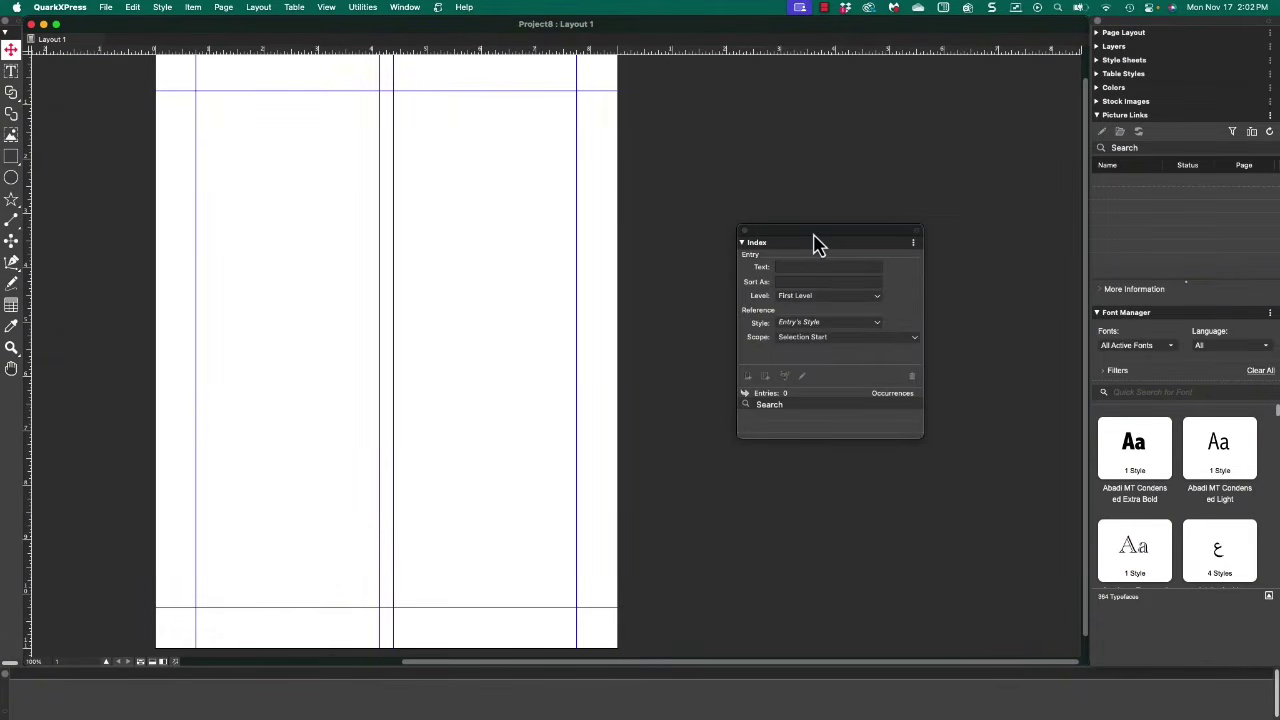
pyautogui.moveTo(815, 245); pyautogui.dragTo(740, 125)
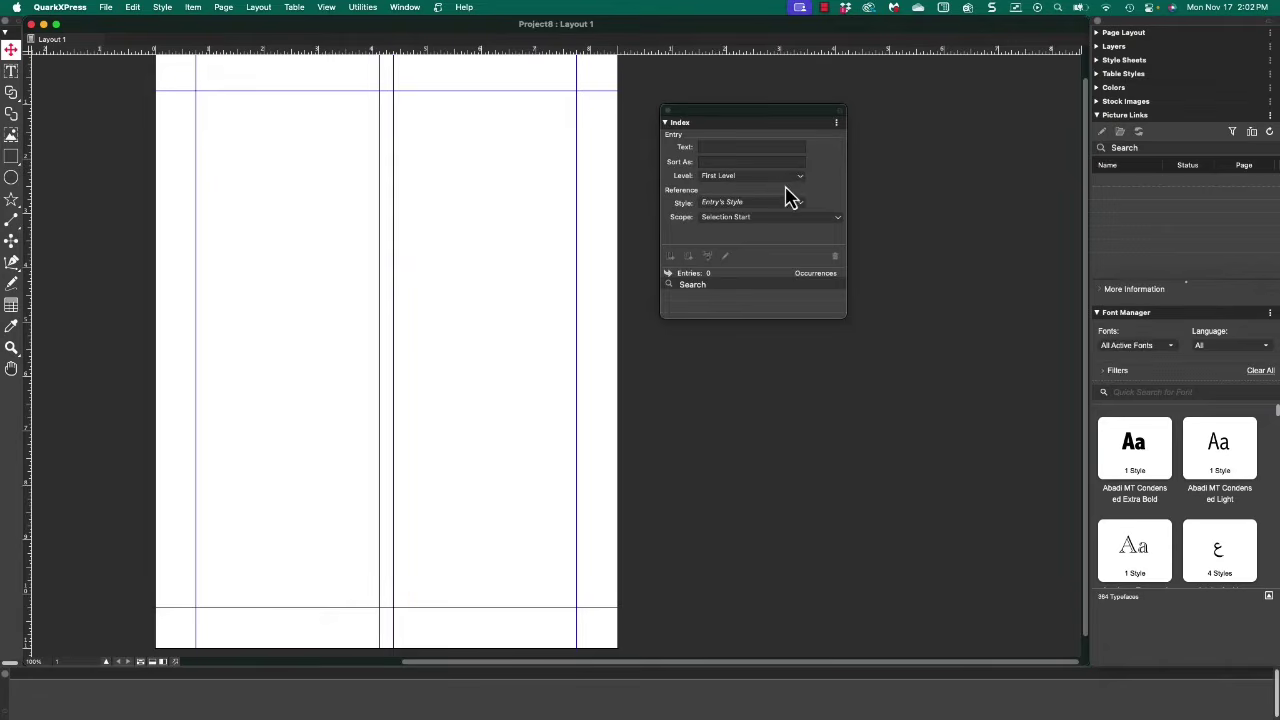
# Save the current palette arrangement as a new palette set, named with the owner's first name followed by 2
pyautogui.click(405, 8)
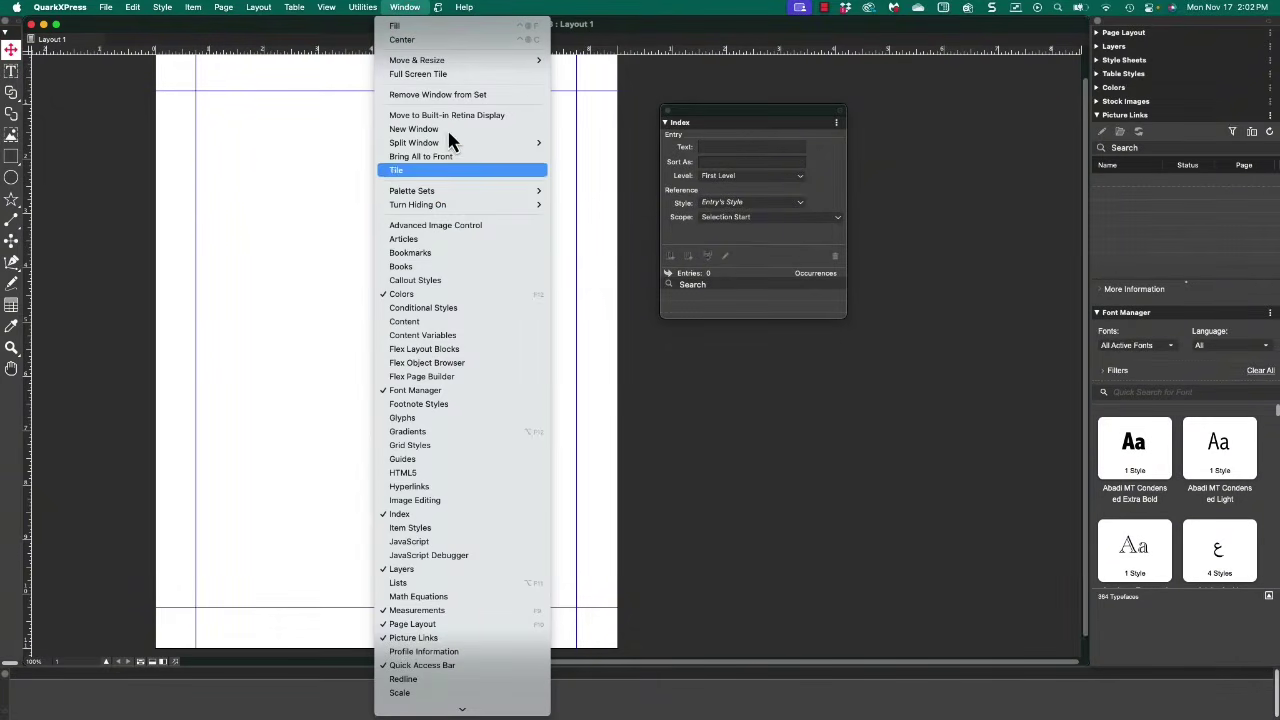
pyautogui.moveTo(486, 191)
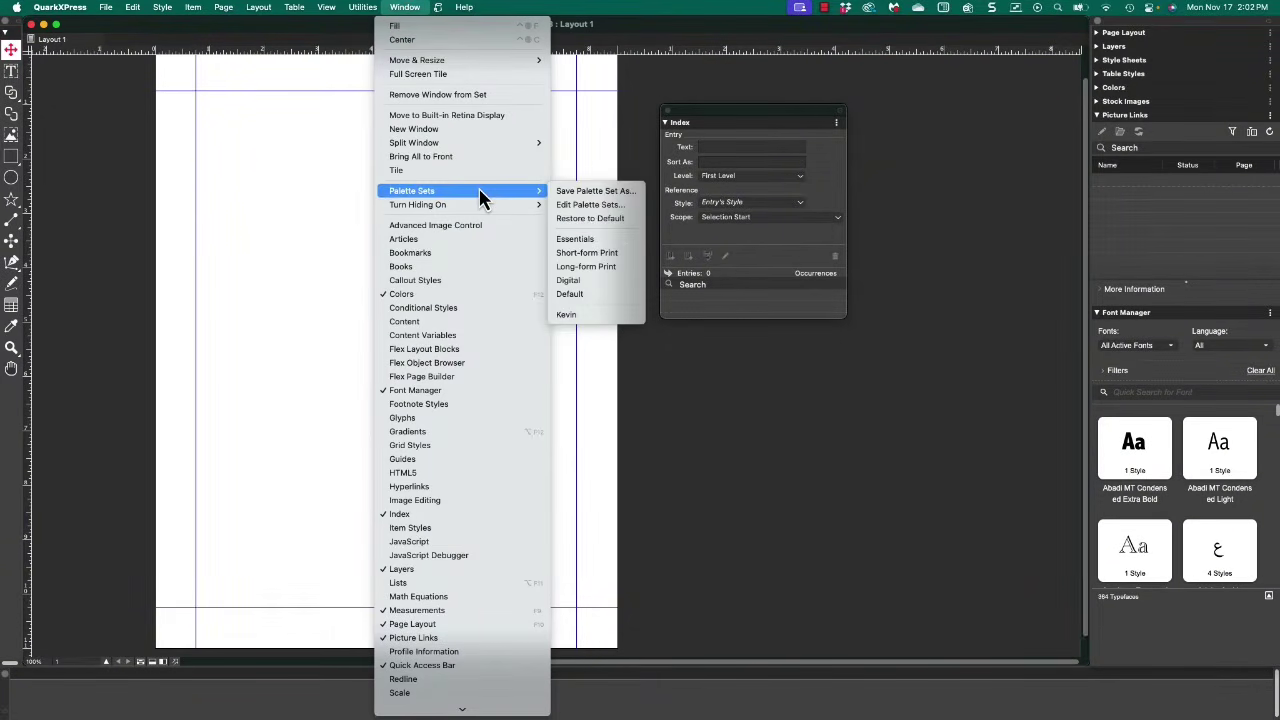
pyautogui.click(590, 193)
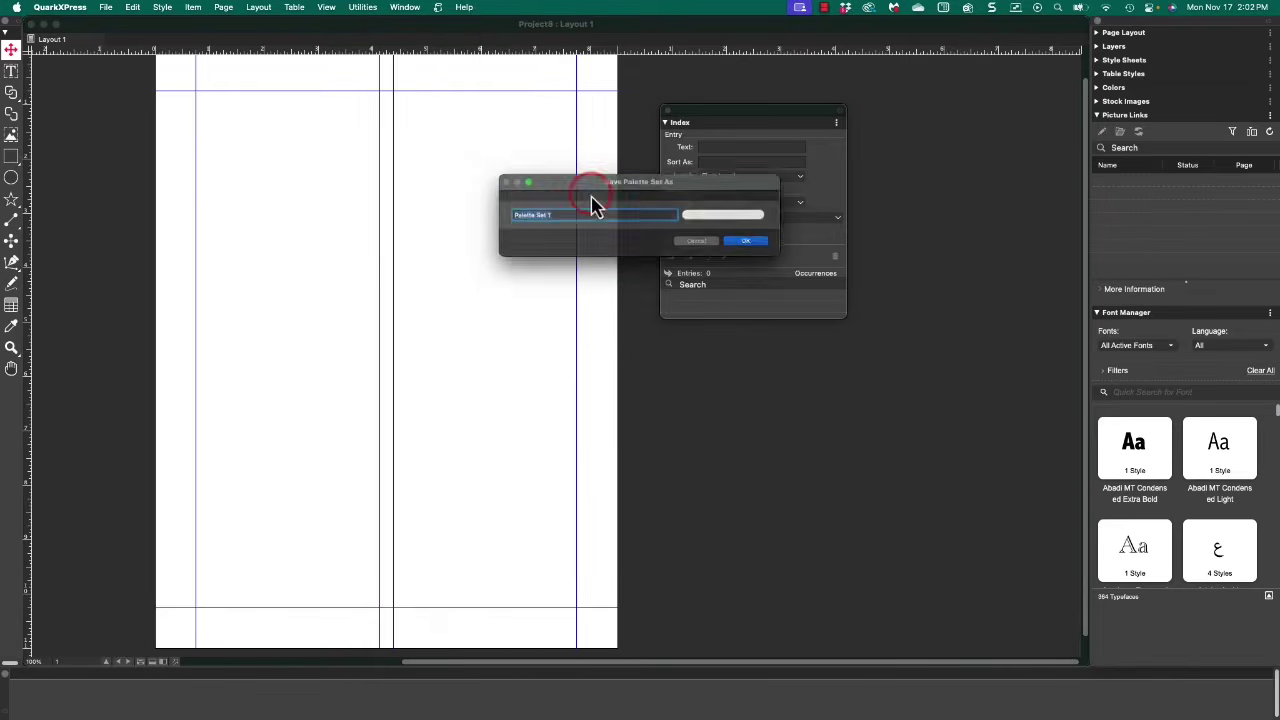
pyautogui.write('Kevin 2')
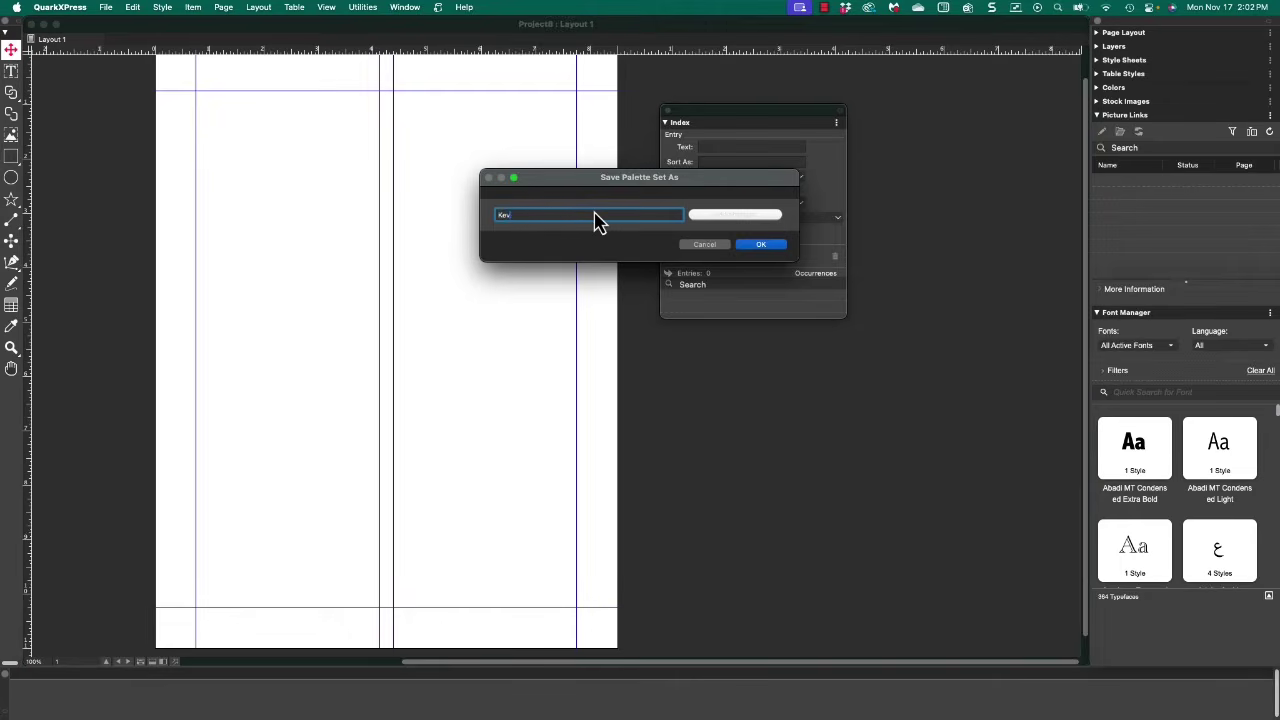
pyautogui.click(757, 245)
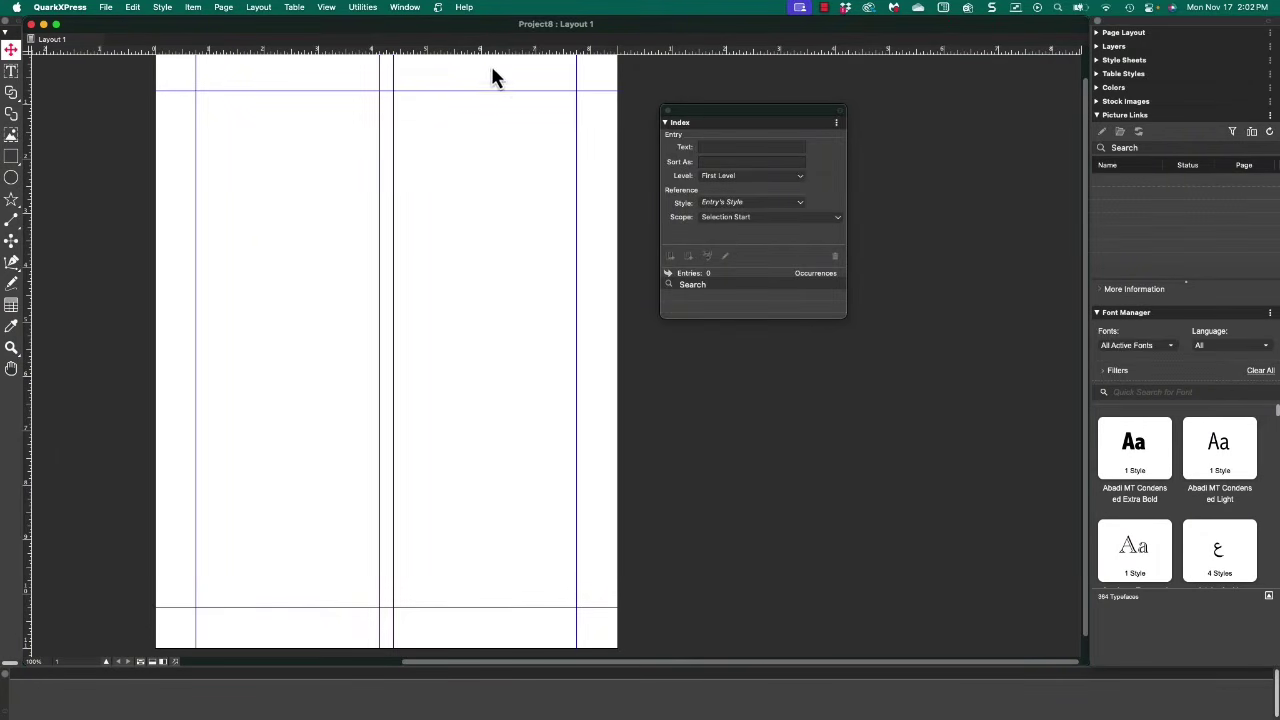
# Test the custom palette sets by applying the older one and the newly saved one
pyautogui.click(405, 10)
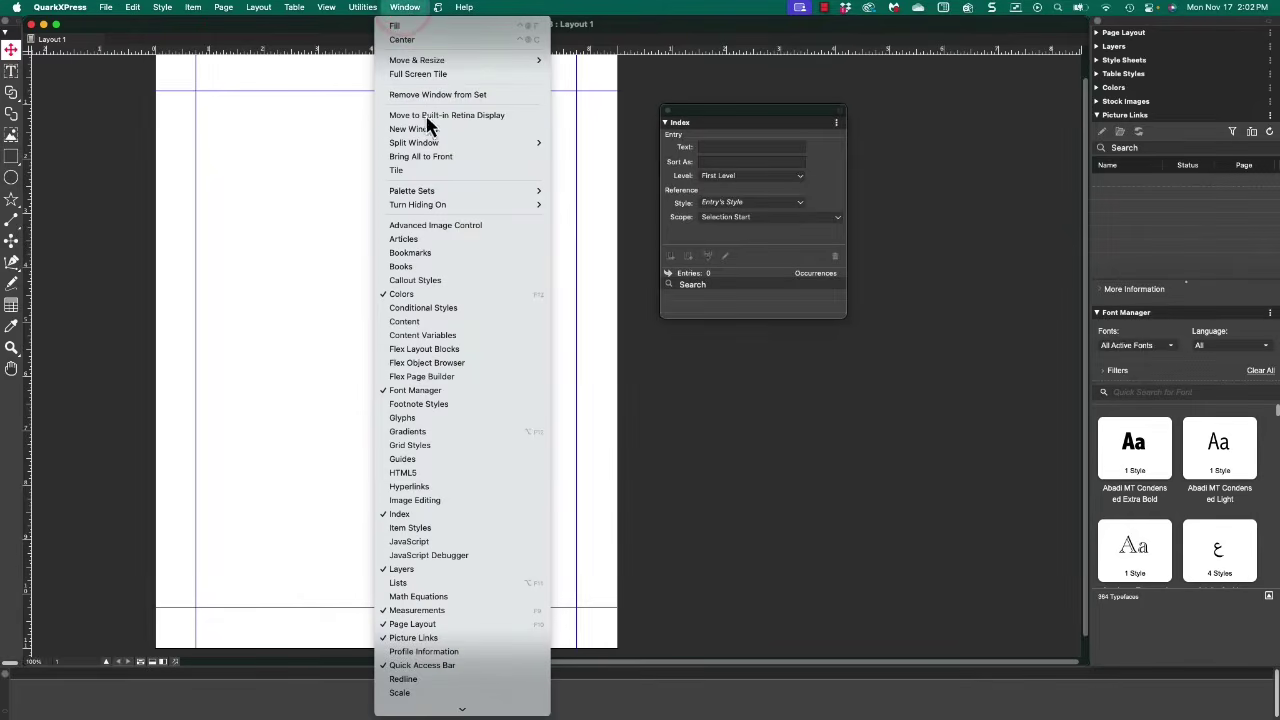
pyautogui.moveTo(461, 195)
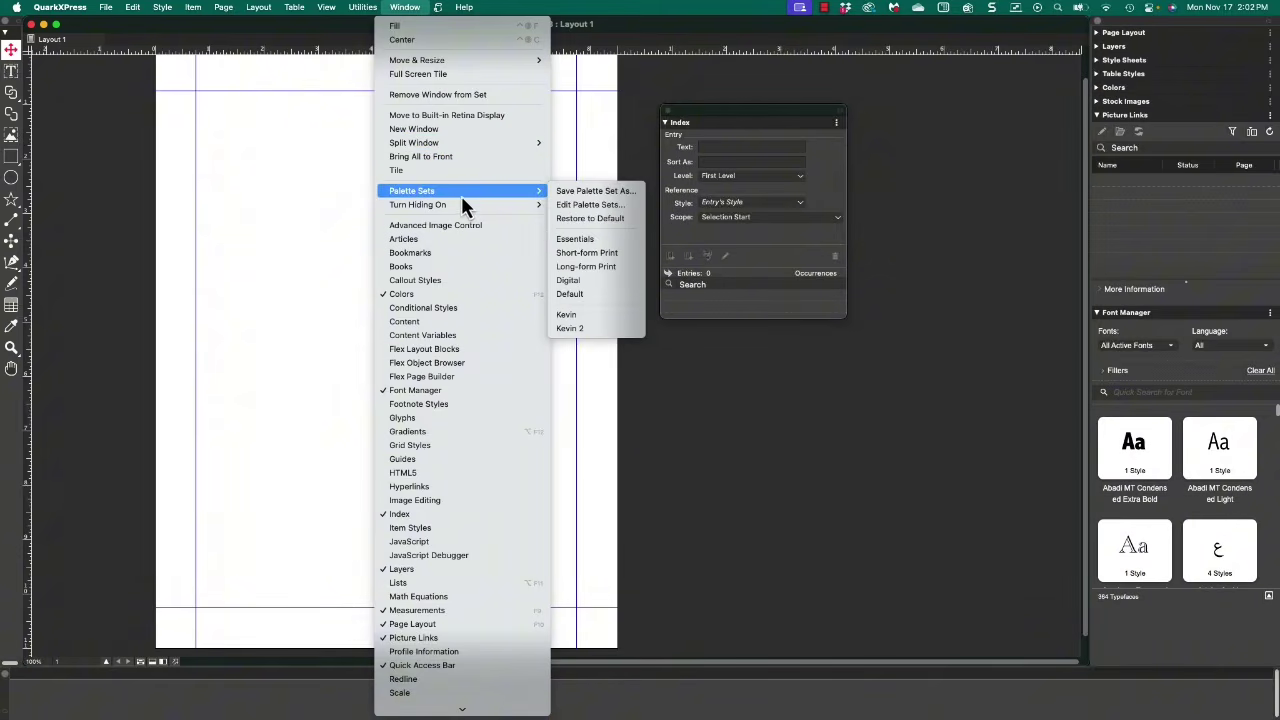
pyautogui.click(599, 314)
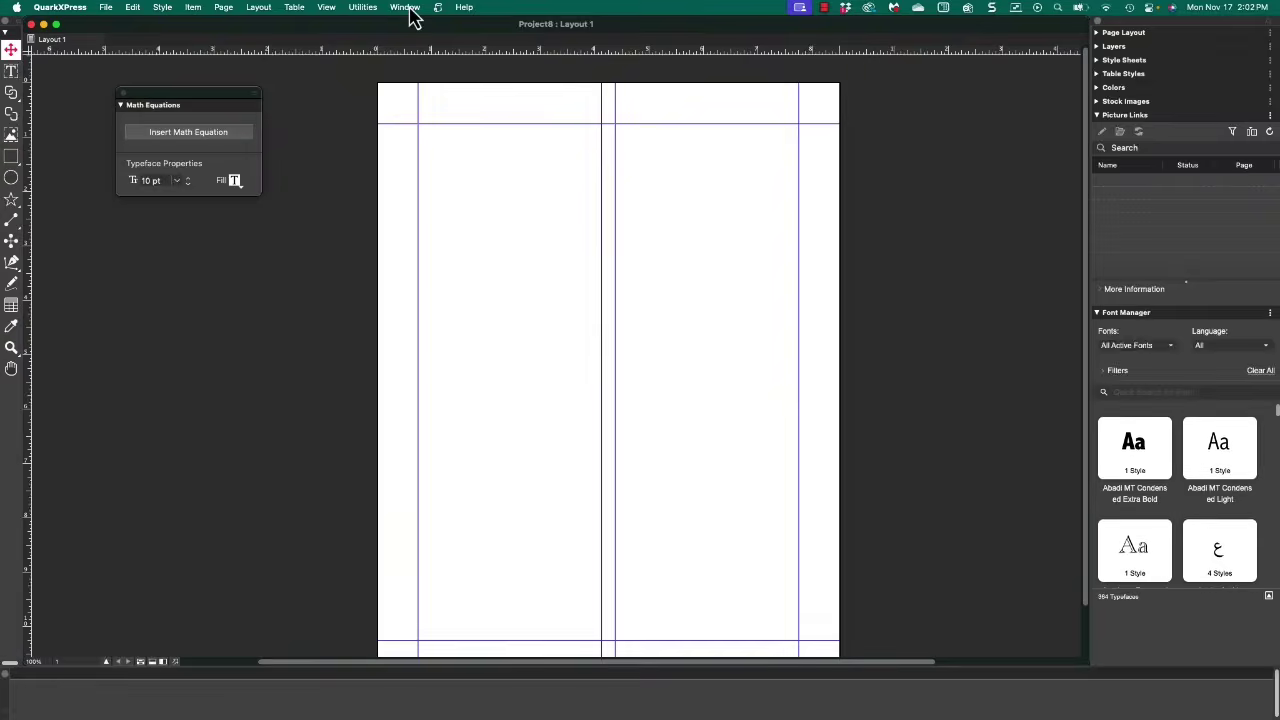
pyautogui.click(407, 9)
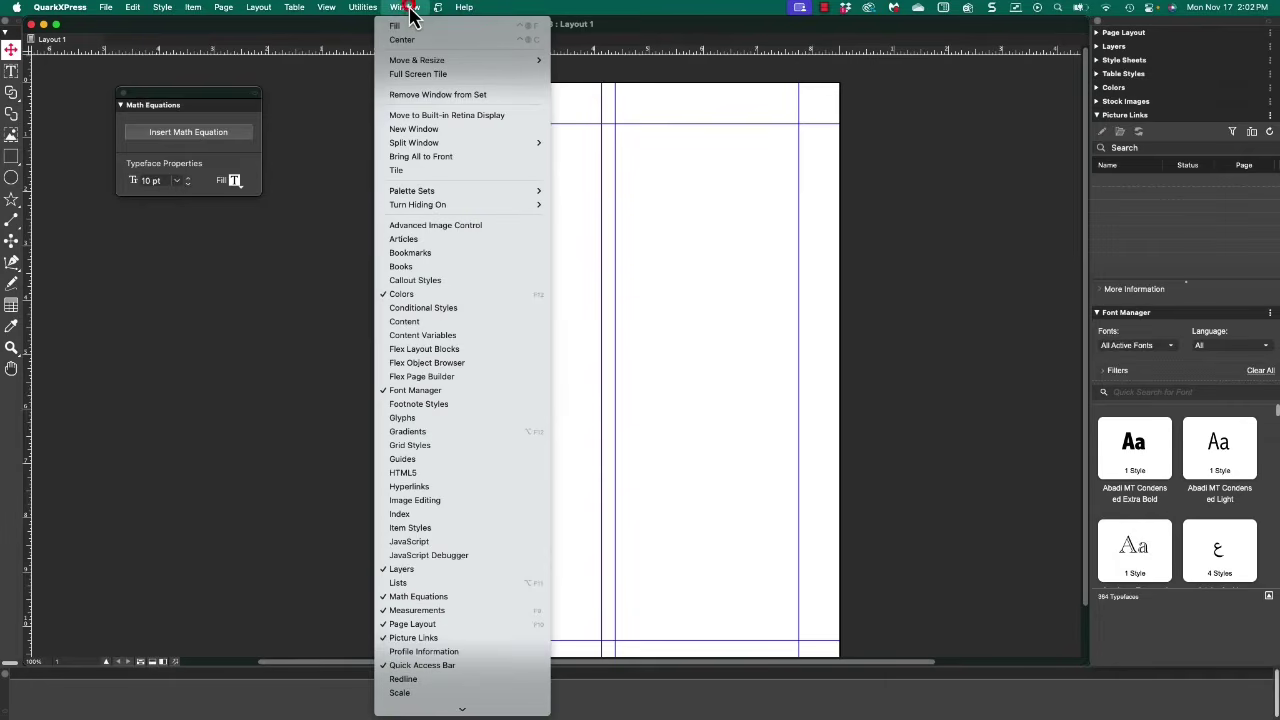
pyautogui.moveTo(461, 196)
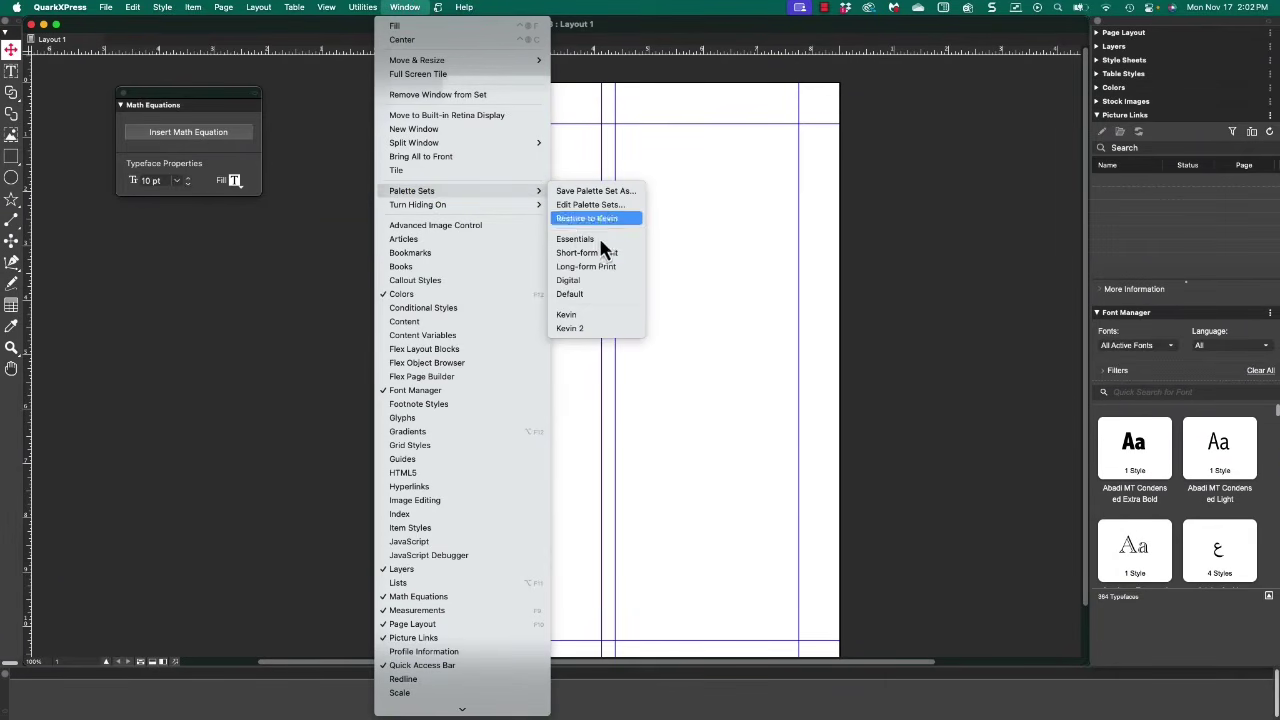
pyautogui.click(581, 328)
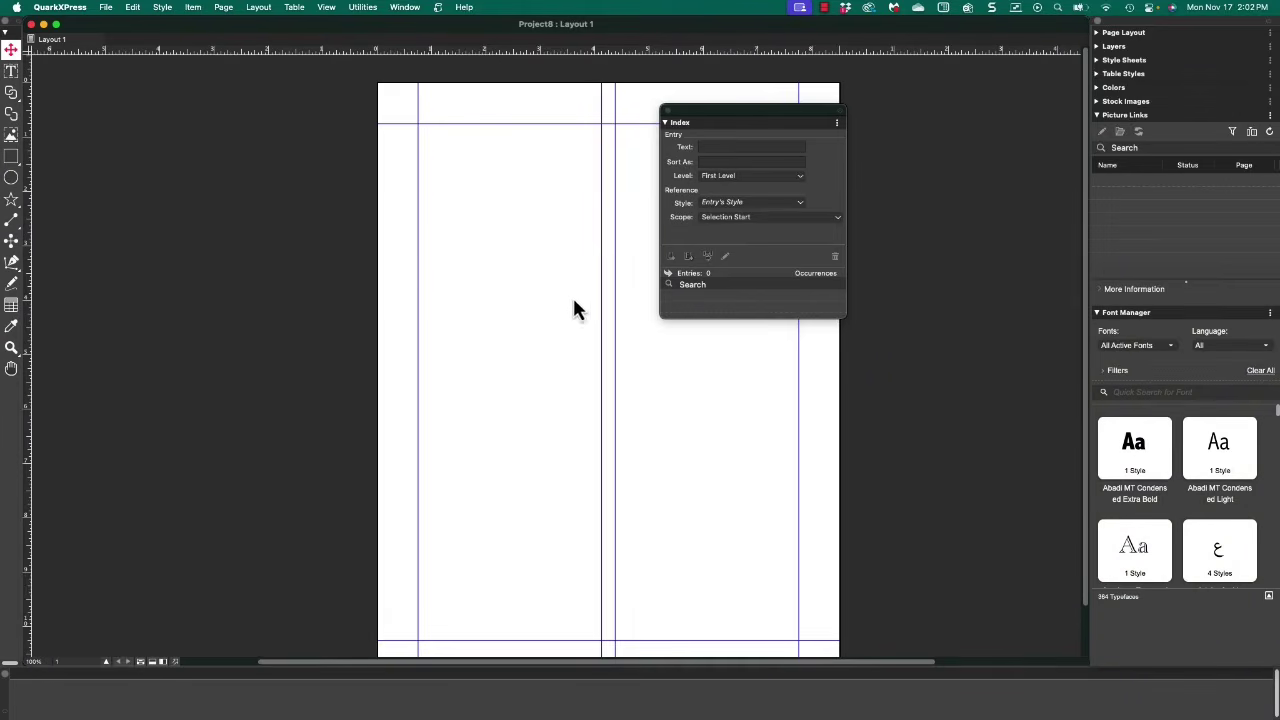
# Apply the Default palette set and close the project
pyautogui.click(405, 8)
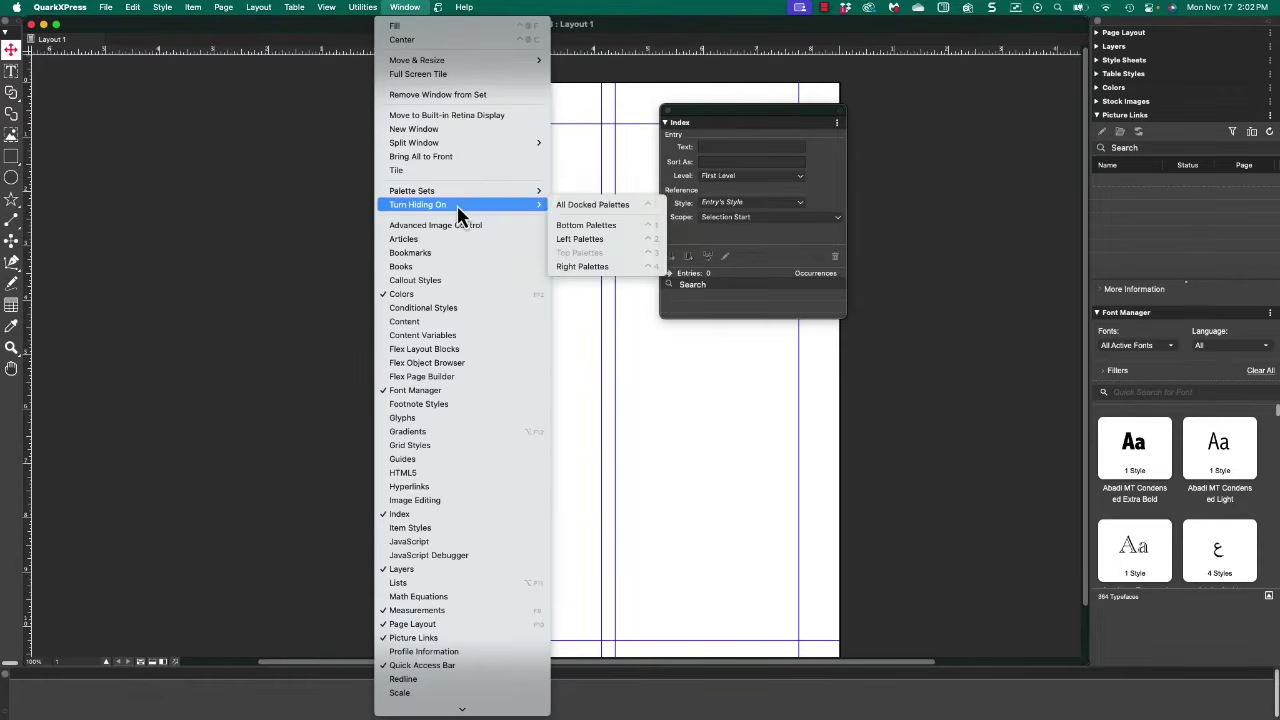
pyautogui.moveTo(457, 196)
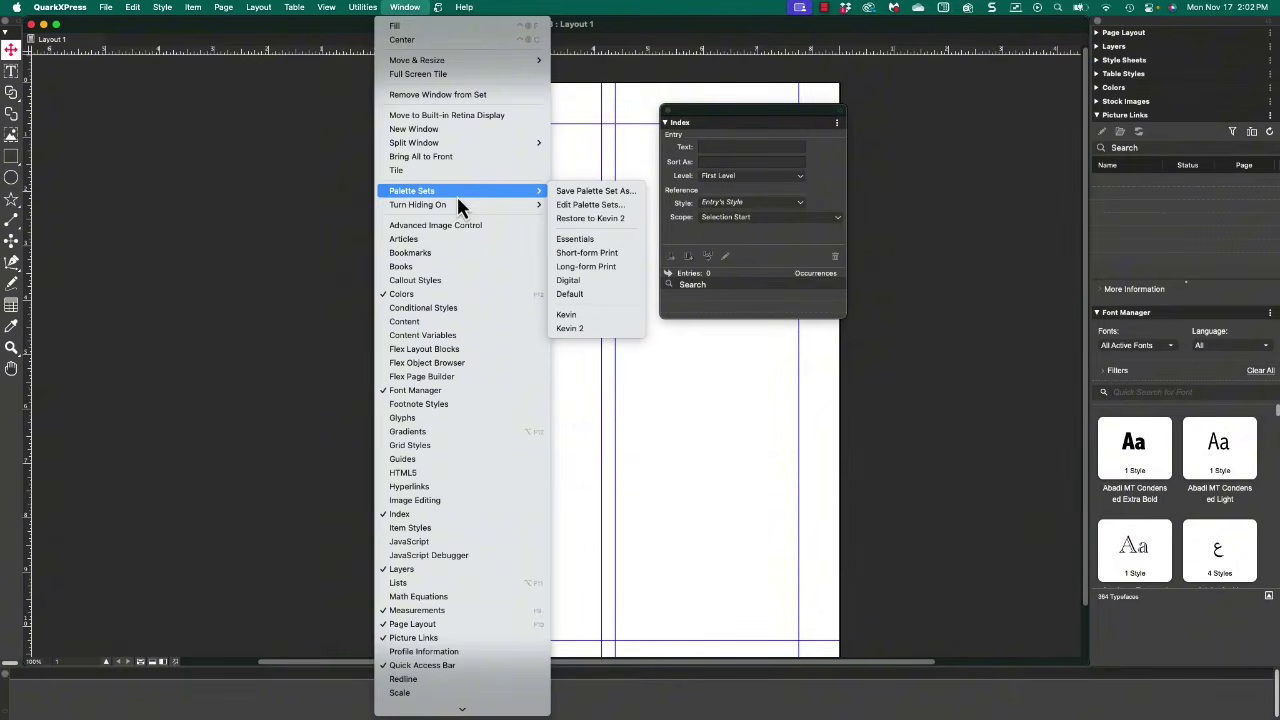
pyautogui.click(569, 293)
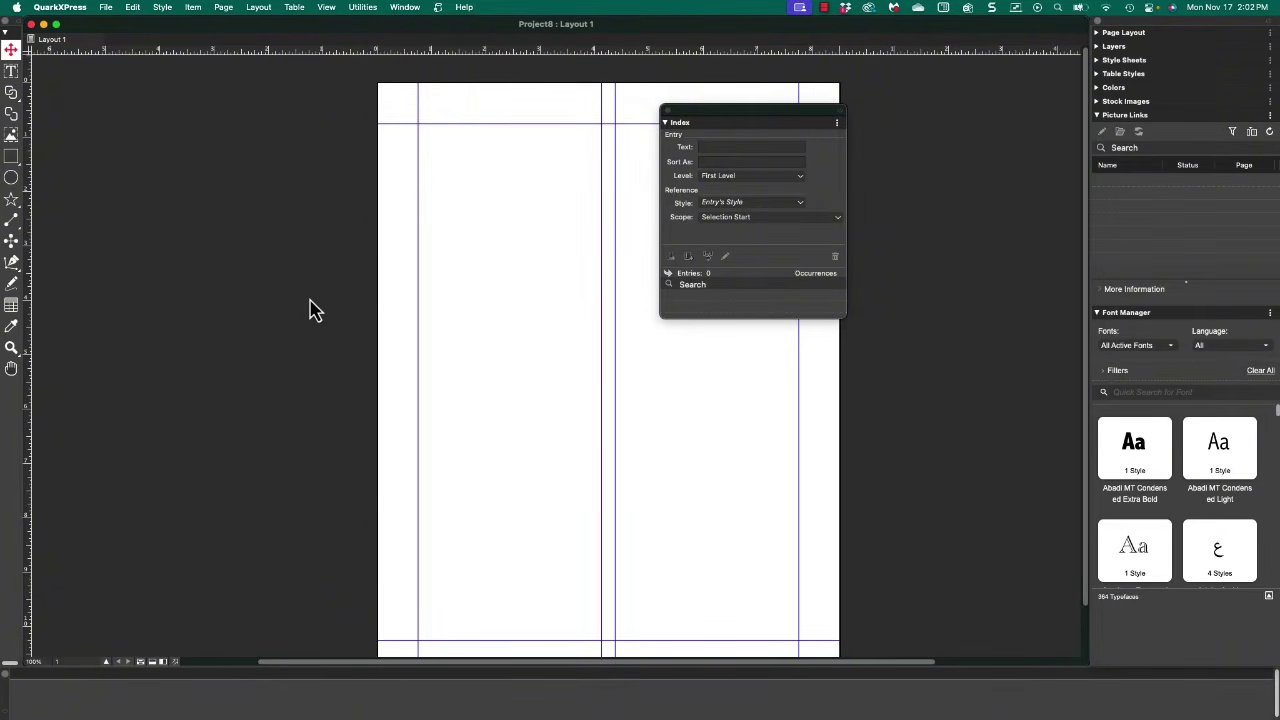
pyautogui.press('super+w')
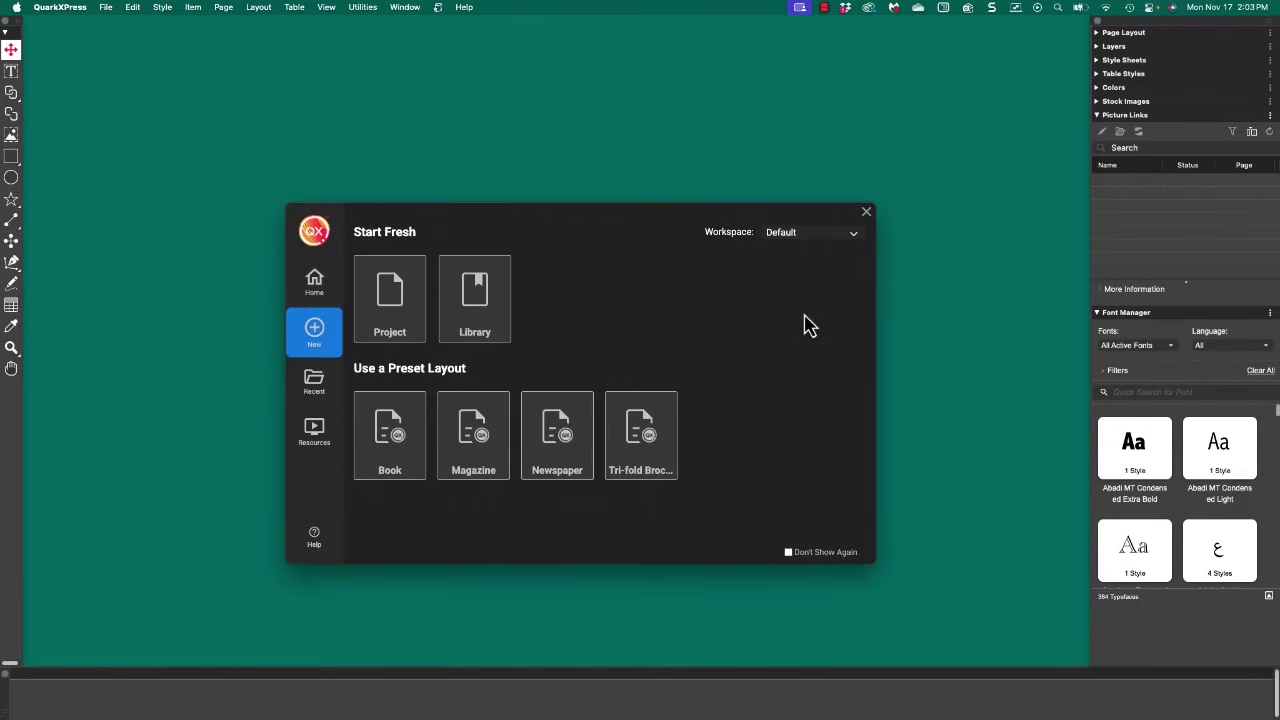
# Try the owner's first custom palette set as the workspace on the start screen, and switch back to Default
pyautogui.click(857, 238)
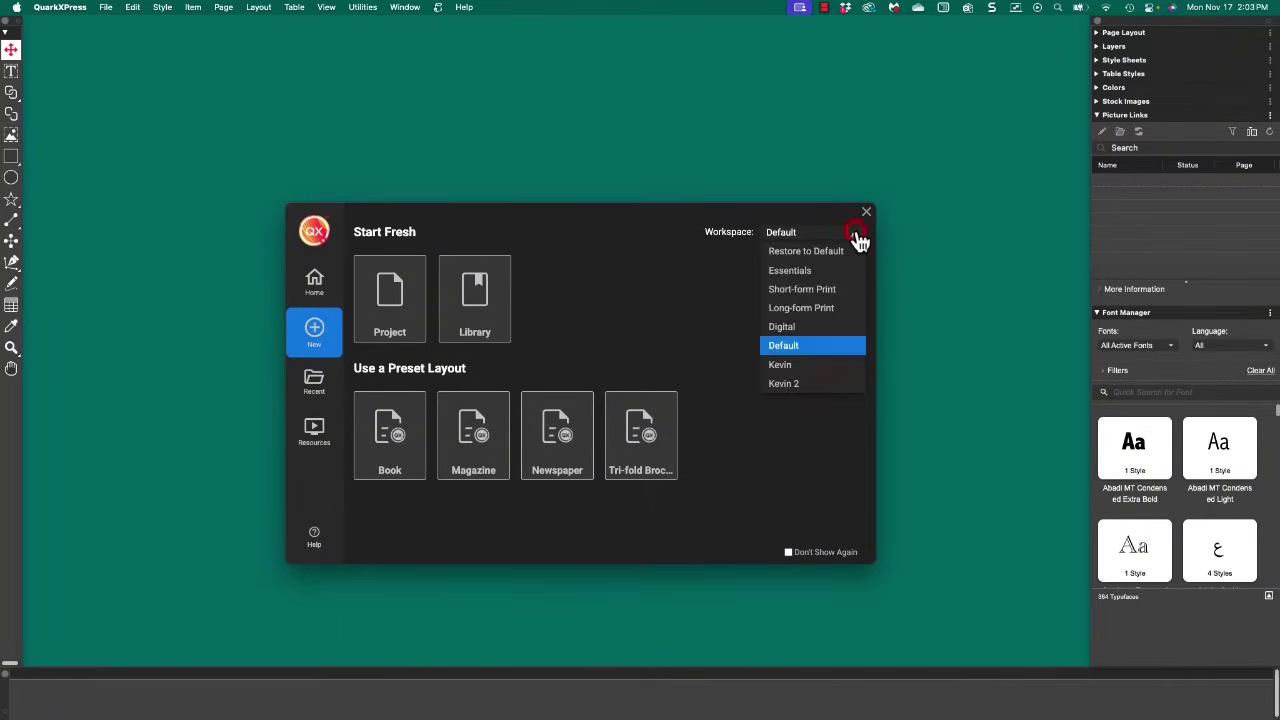
pyautogui.click(804, 368)
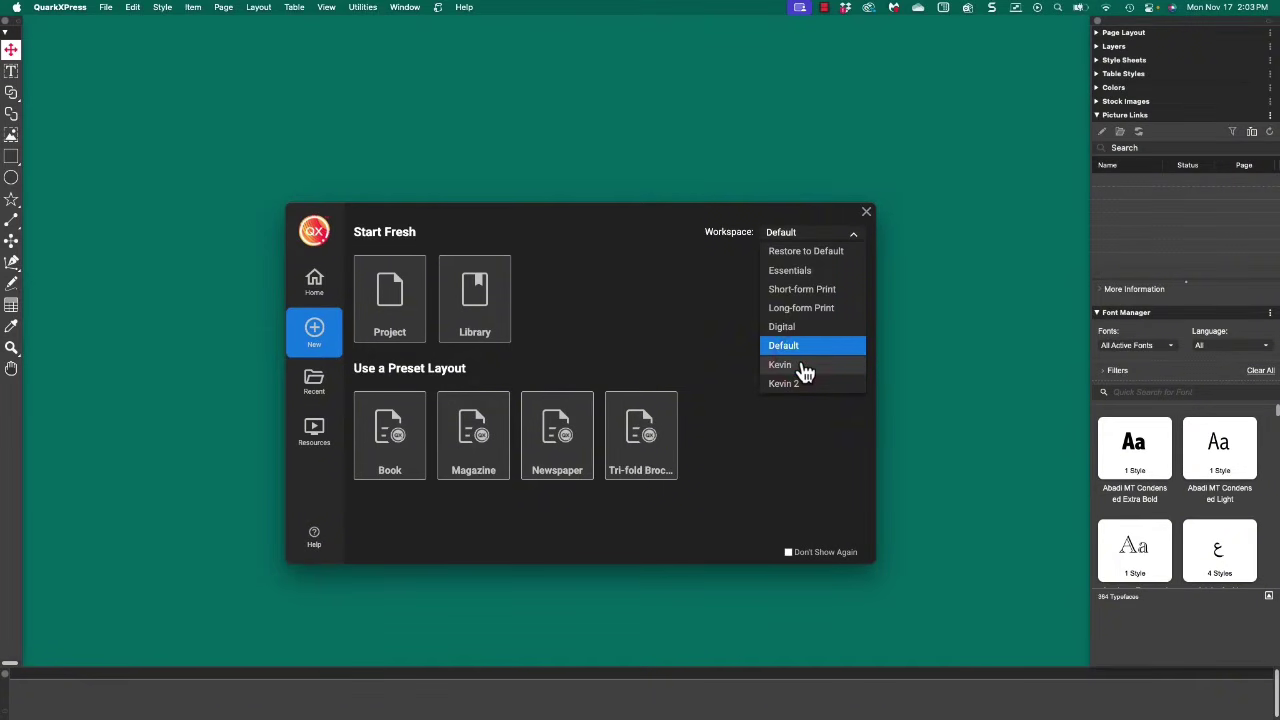
pyautogui.click(853, 240)
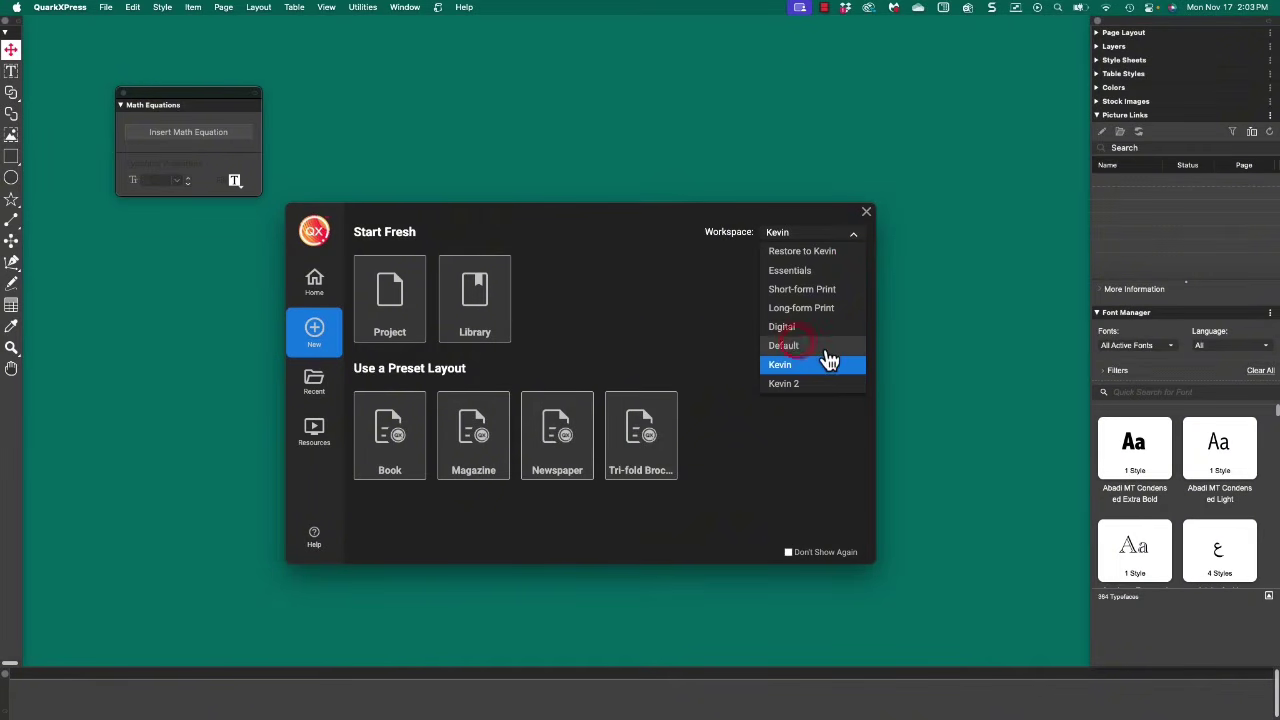
pyautogui.click(826, 348)
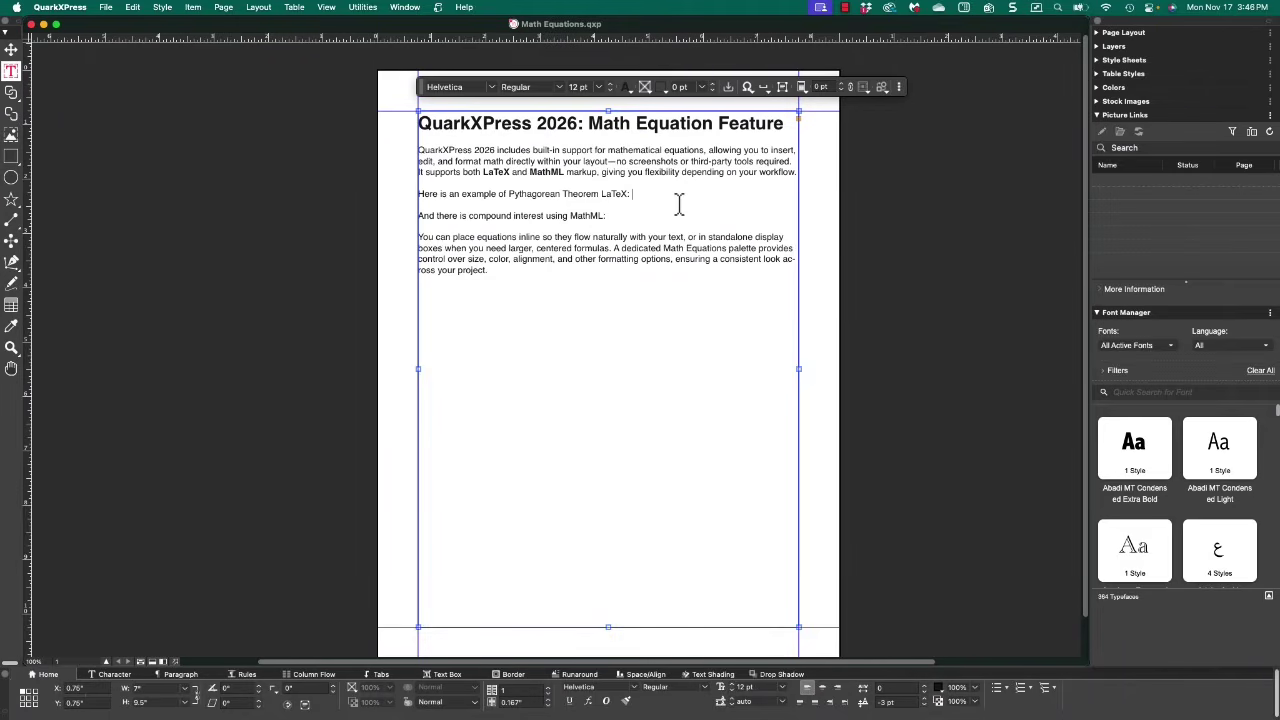
# Place the text cursor at the end of the "Pythagorean Theorem LaTeX:" line and show the Math Equations palette
pyautogui.click(710, 193)
pyautogui.click(404, 7)
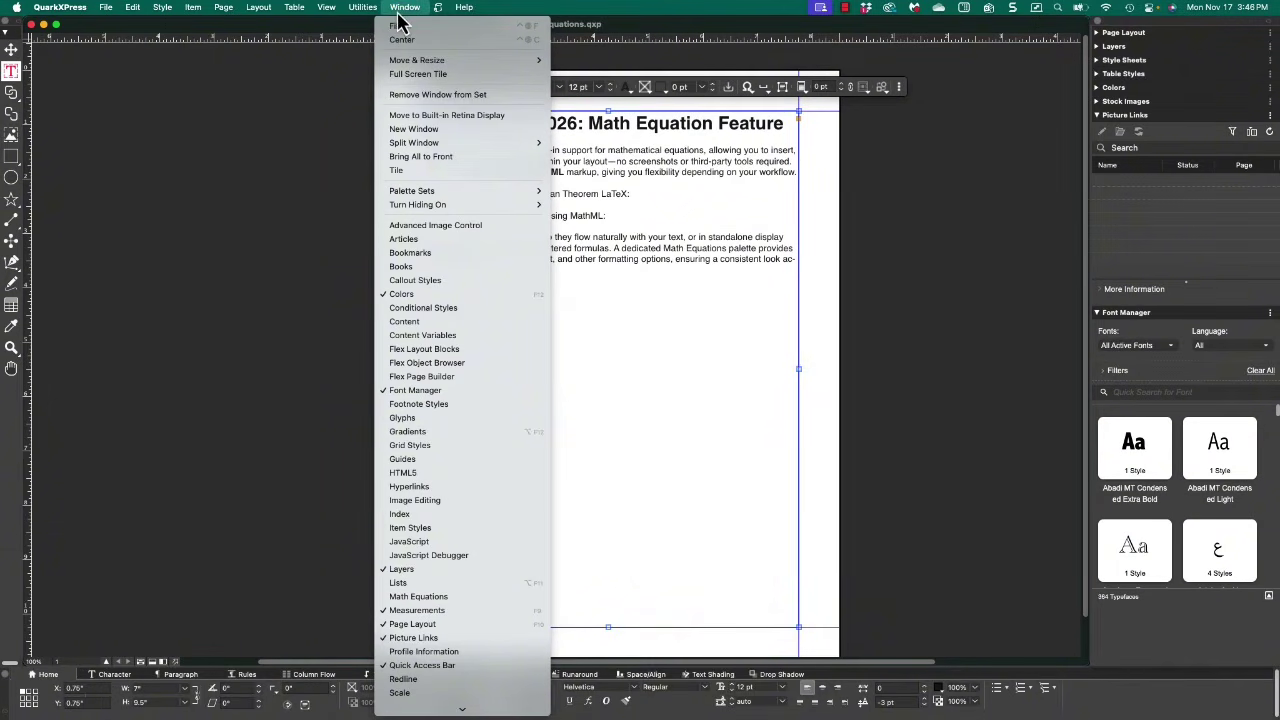
pyautogui.click(406, 598)
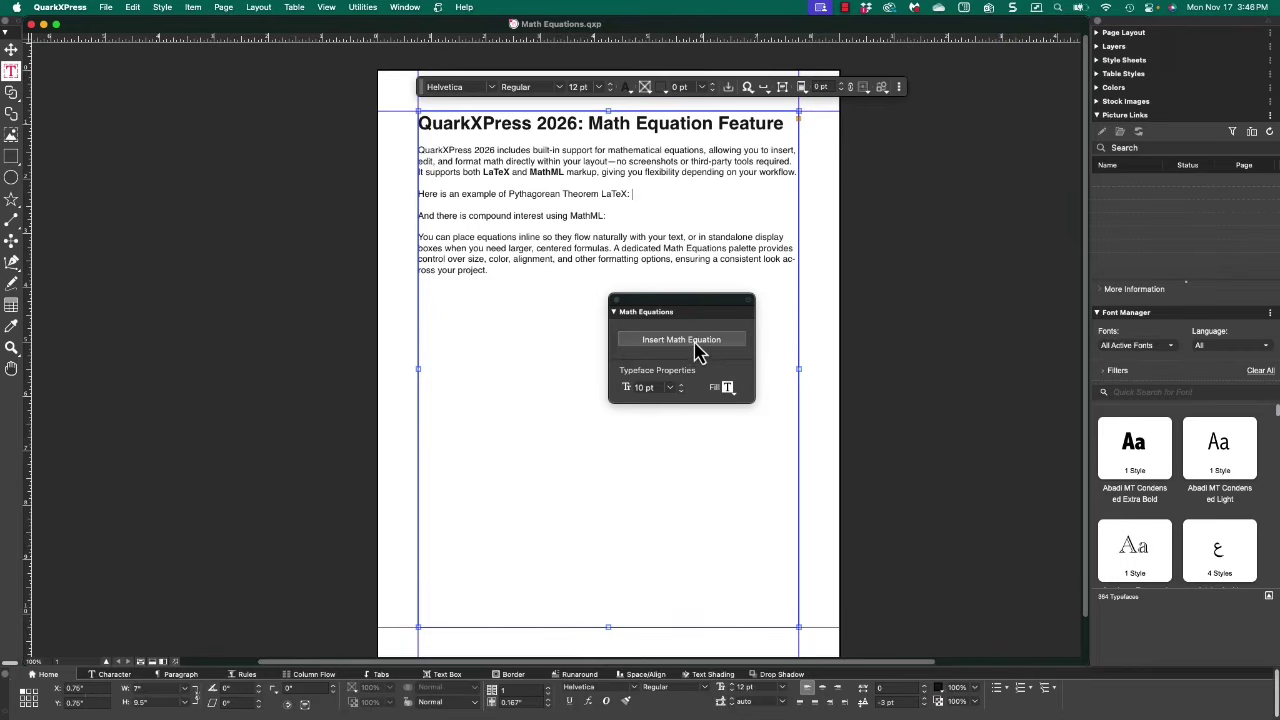
# Insert the LaTeX equation a^2 + b^2 = c^2 inline at the text cursor, updating its preview before placing it
pyautogui.click(698, 341)
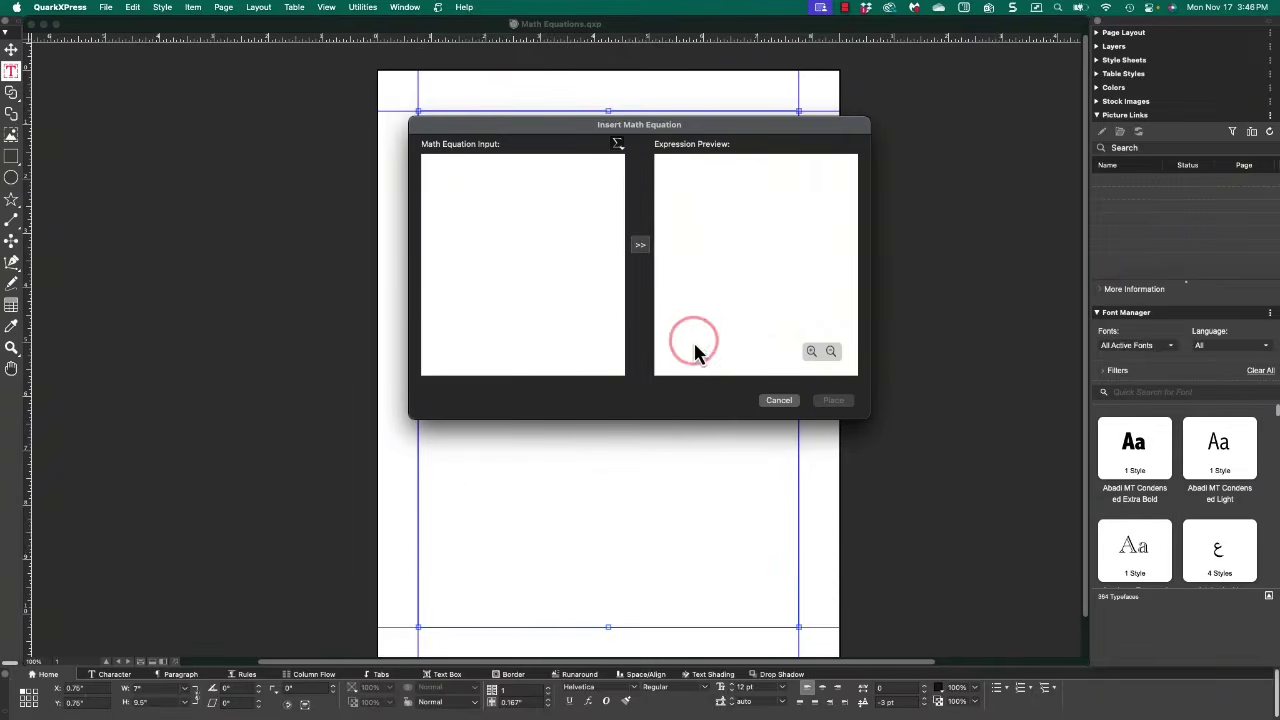
pyautogui.click(529, 185)
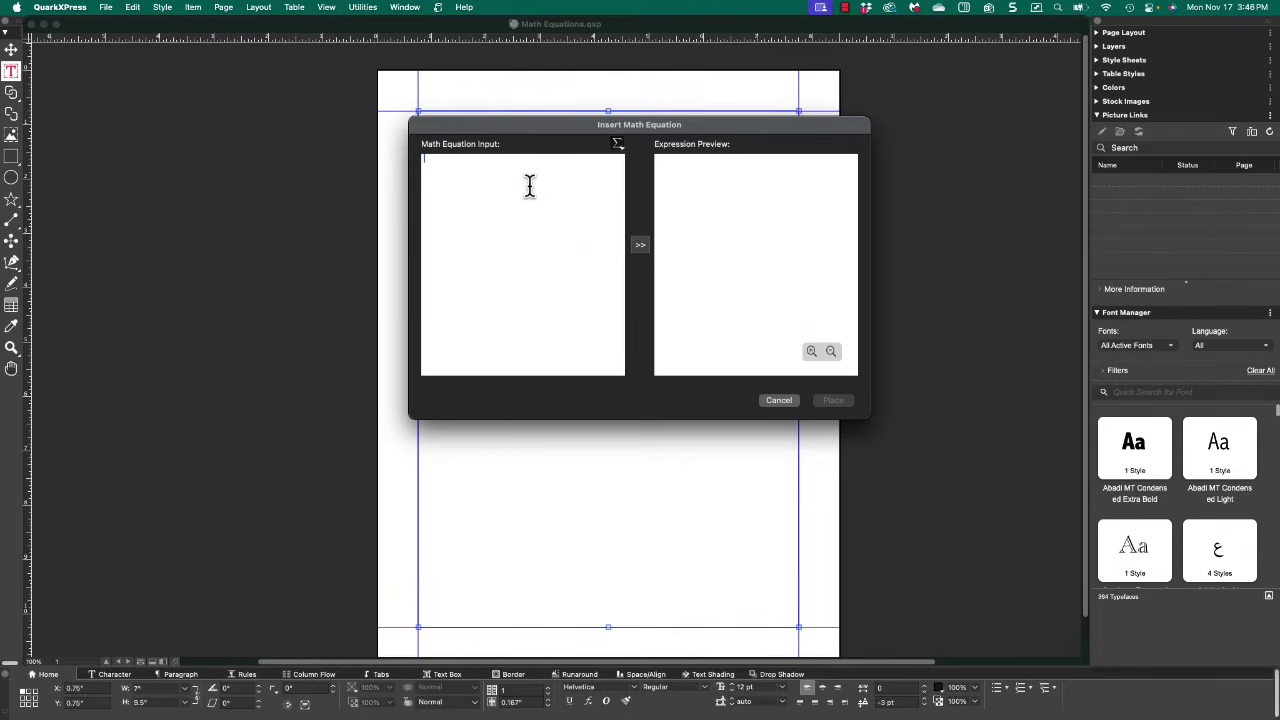
pyautogui.write('a^2 + b^2 = c^2')
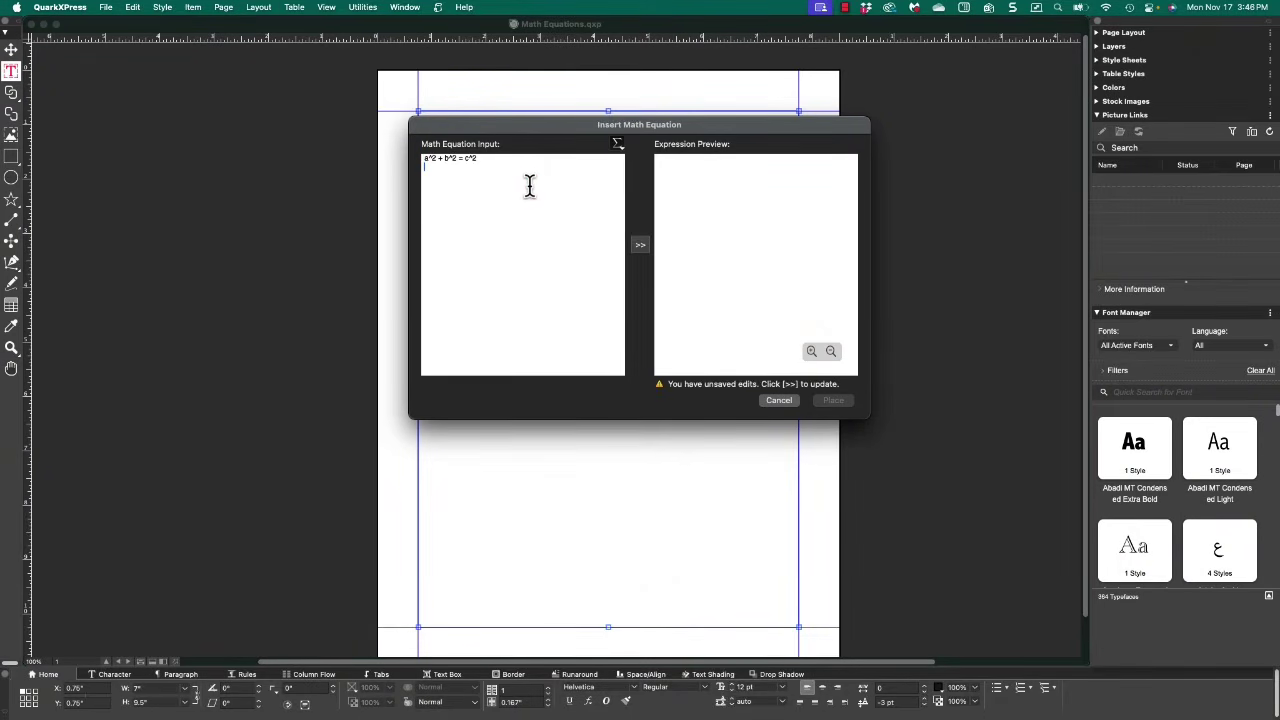
pyautogui.click(640, 250)
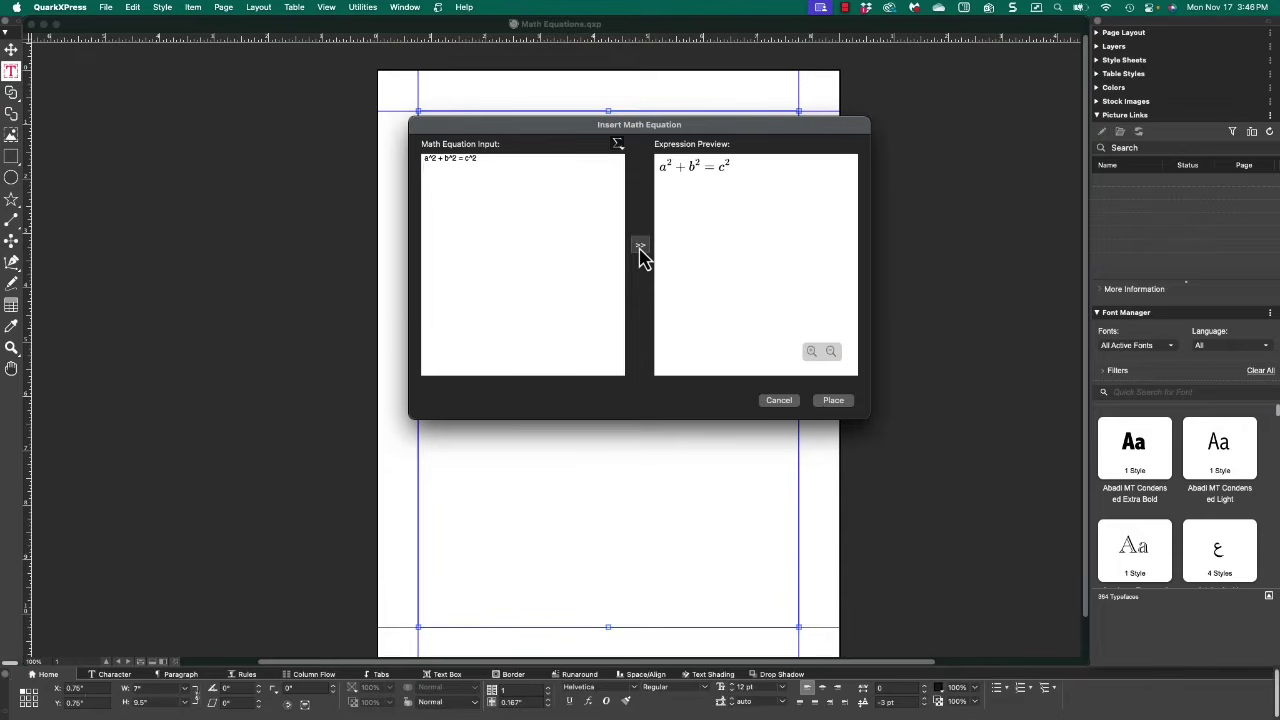
pyautogui.click(834, 402)
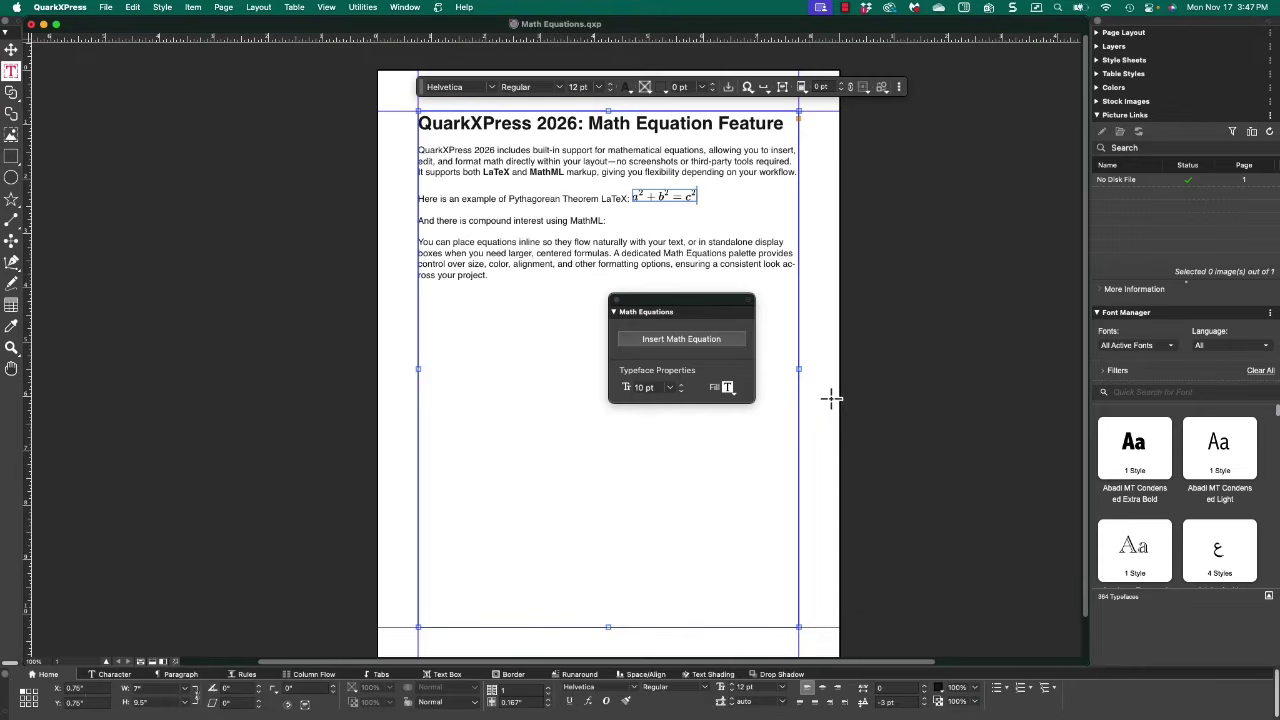
# Insert the compound interest equation A = P(1 + r/n)^nt as MathML markup after "compound interest using MathML:"
pyautogui.click(646, 224)
pyautogui.click(686, 343)
pyautogui.click(542, 178)
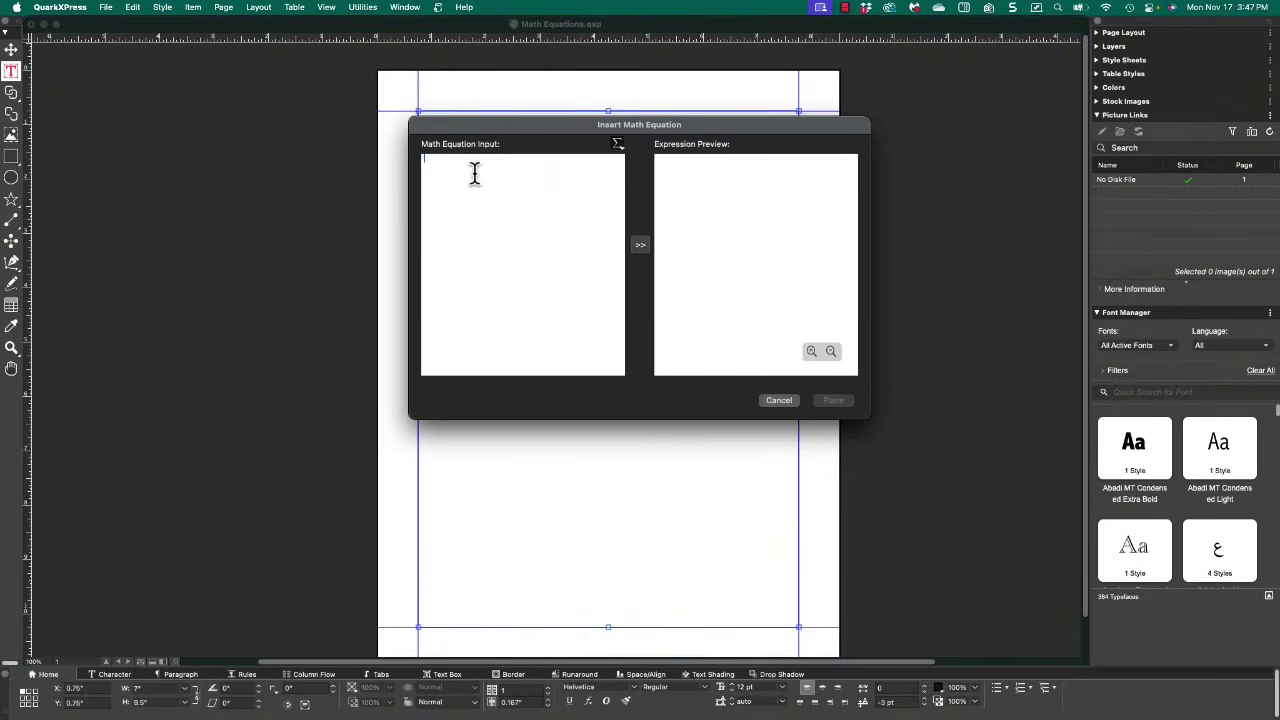
pyautogui.write('<math>   <mi>A</mi><mo>=</mo><mi>P</mi>   <mo>(</mo>   <mn>1</mn>   <mo>+</mo>   <mfrac>     <mi>r</mi>     <mi>n</mi>   </mfrac>   <mo>)</mo>   <msup>     <mi></mi>     <mrow><mi>n</mi><mi>t</mi></mrow>   </msup> </math>')
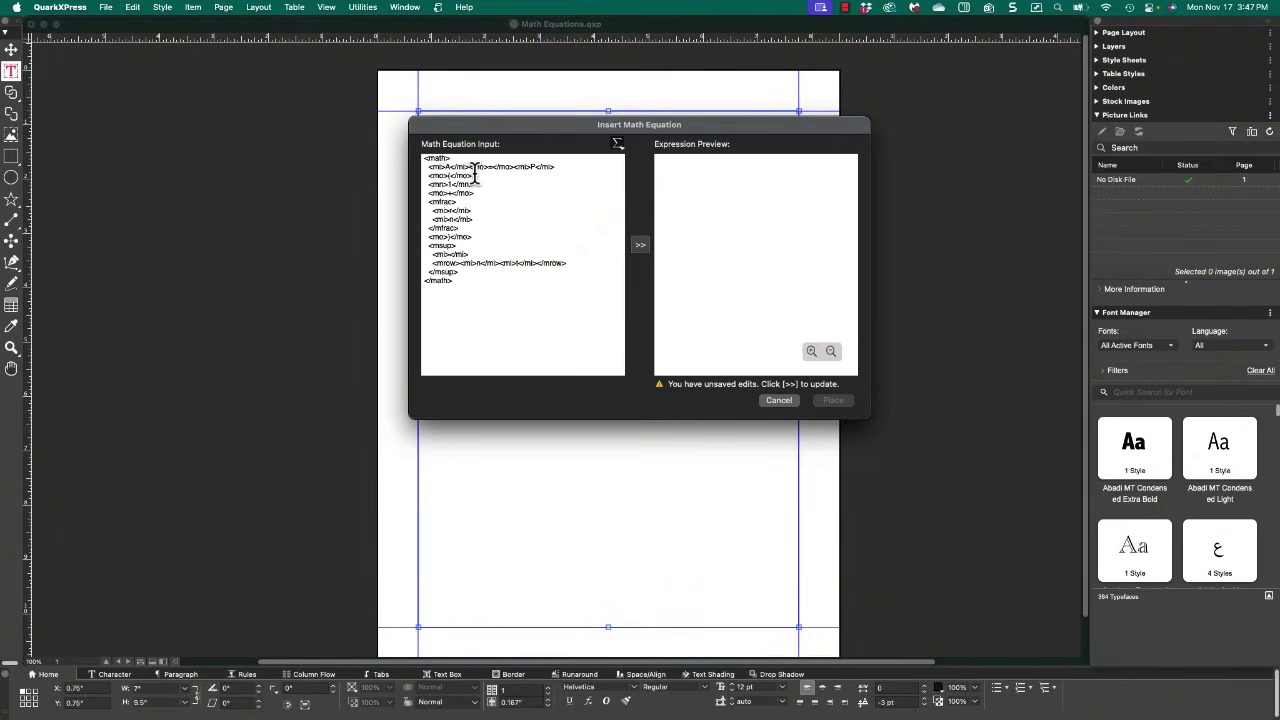
pyautogui.click(640, 247)
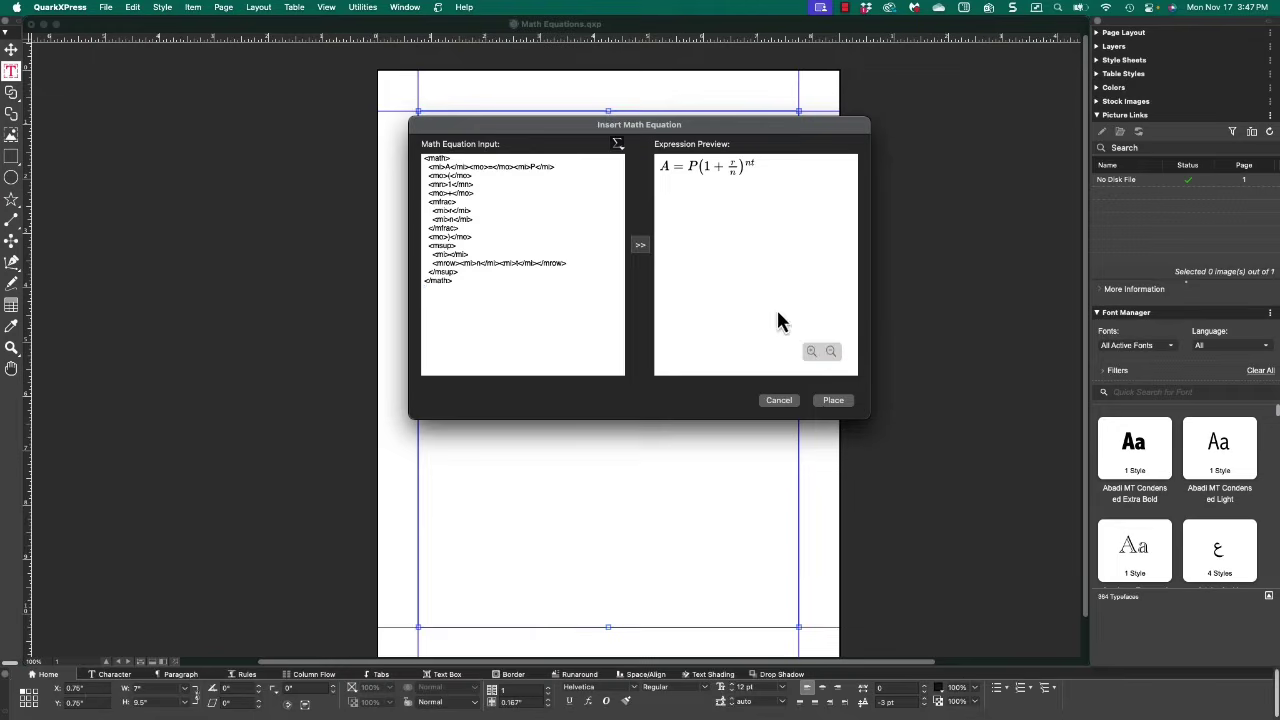
pyautogui.click(838, 406)
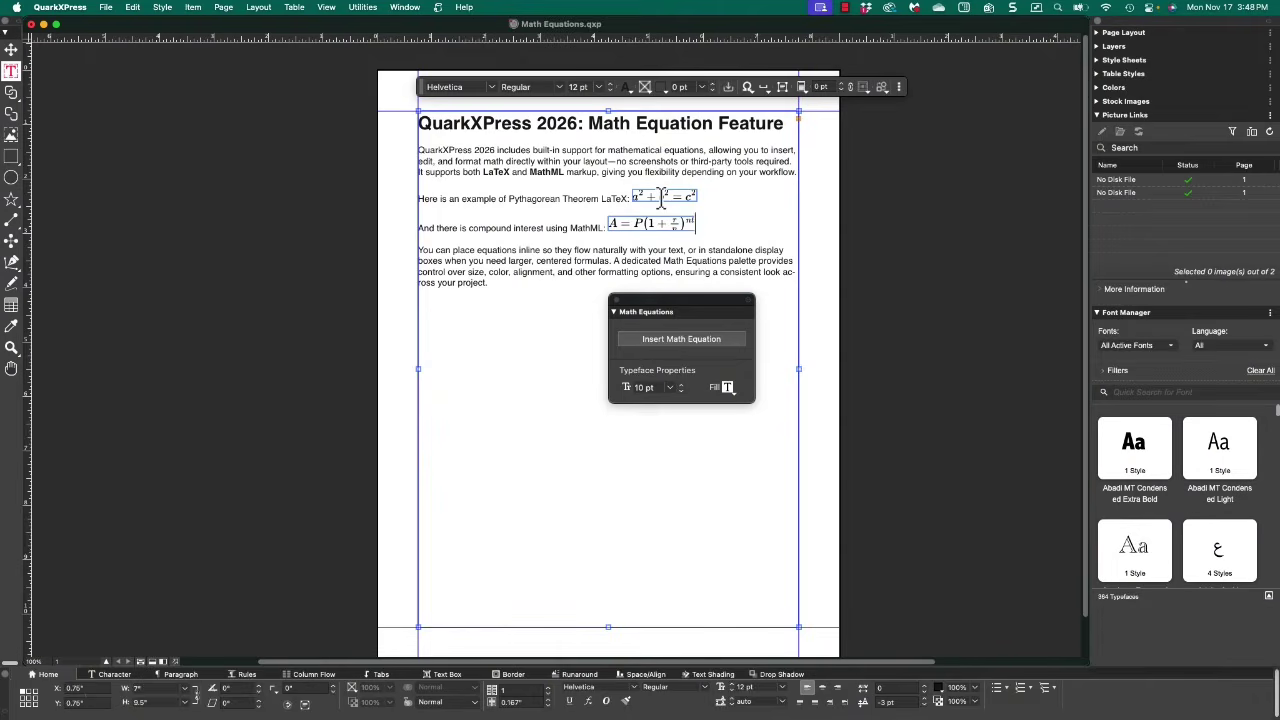
# Select the Pythagorean equation with the Item tool and inspect its source in the equation editor without changing it
pyautogui.click(10, 52)
pyautogui.click(10, 50)
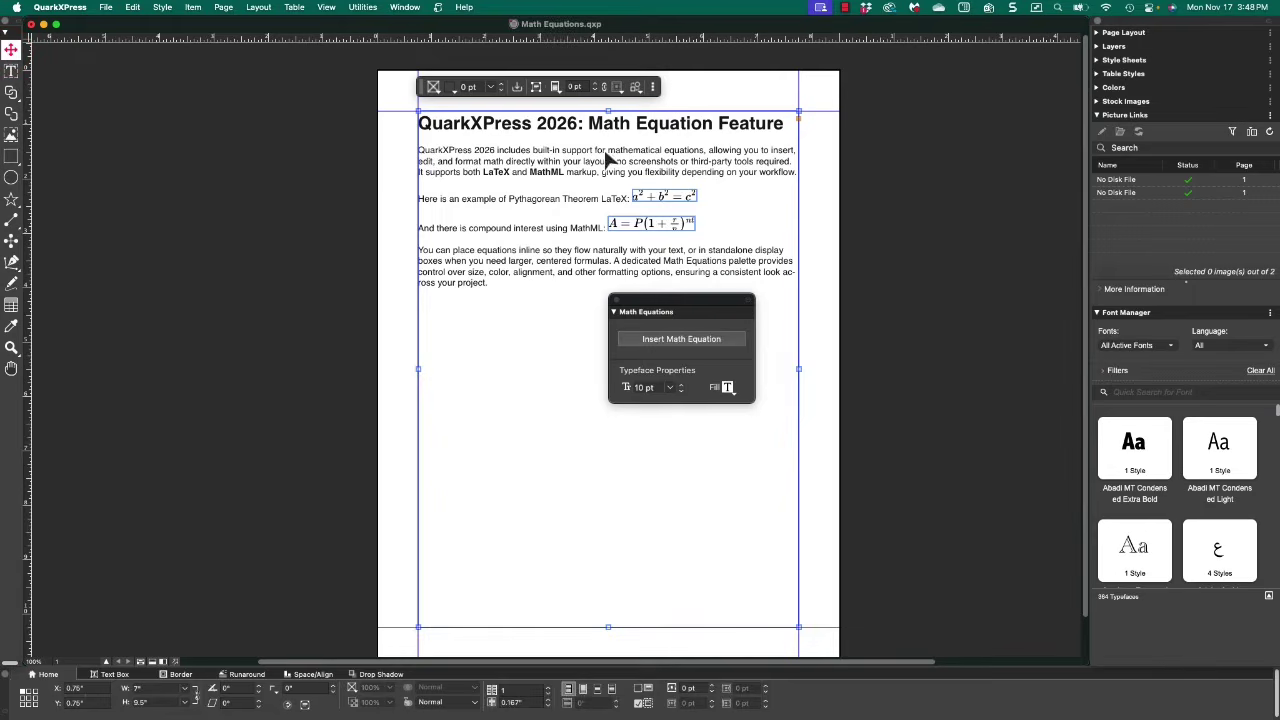
pyautogui.click(659, 195)
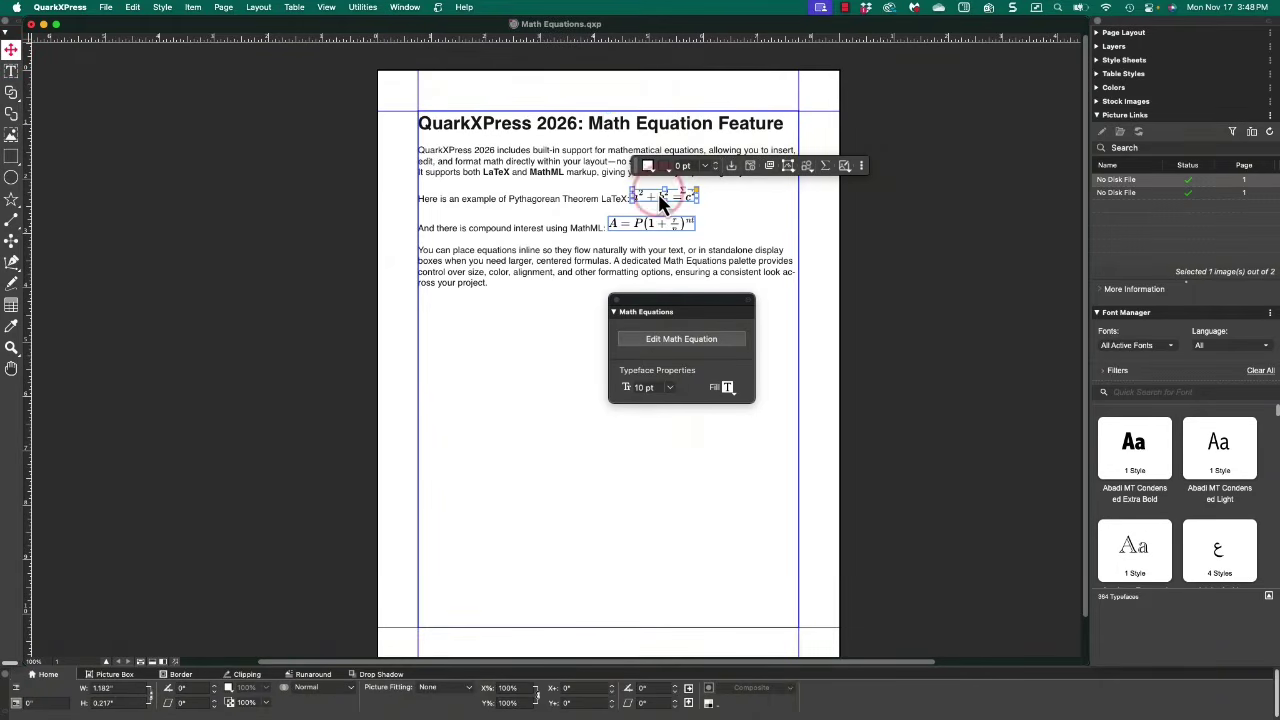
pyautogui.click(827, 168)
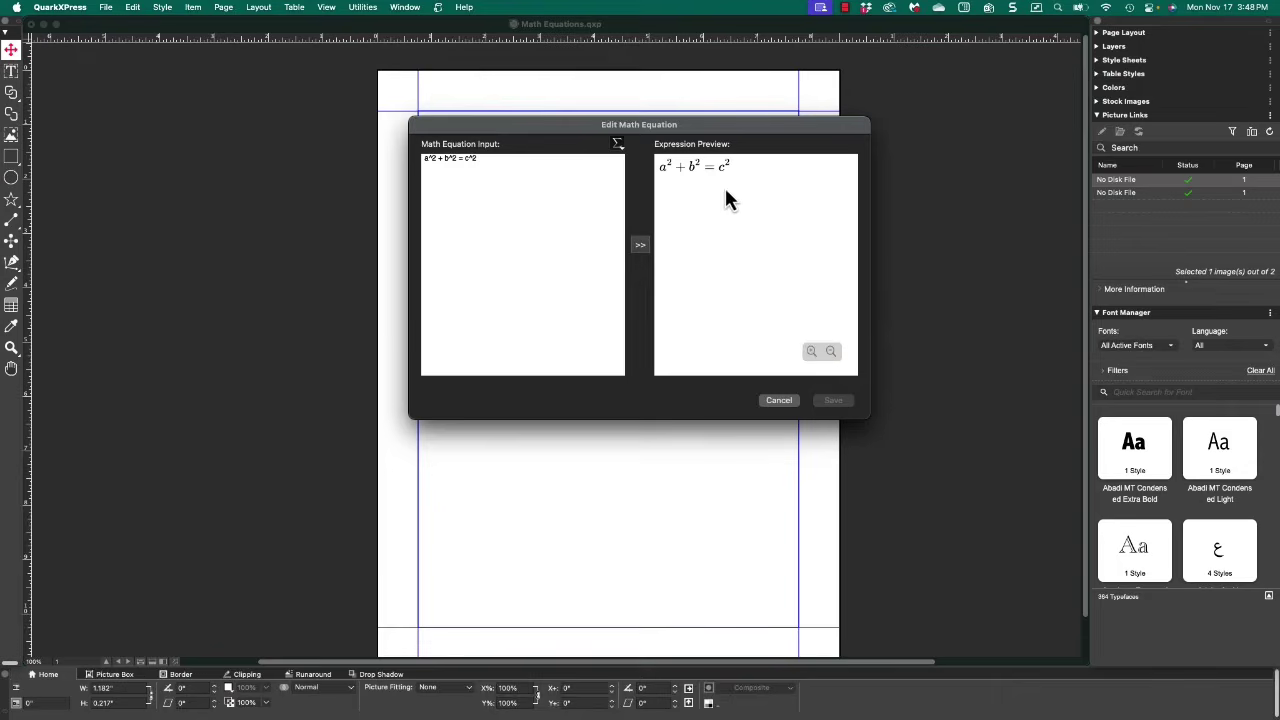
pyautogui.click(779, 401)
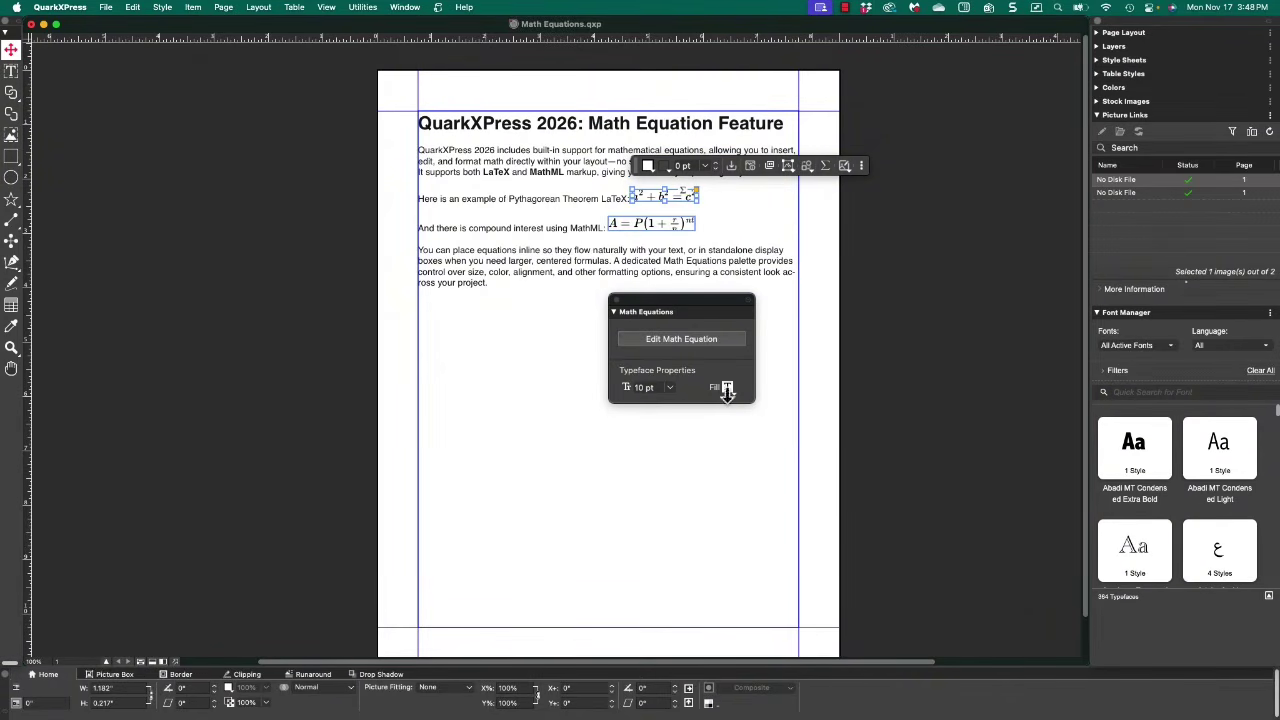
# Set the selected Pythagorean equation's typeface size to 17 pt and its fill colour to Magenta
pyautogui.click(650, 390)
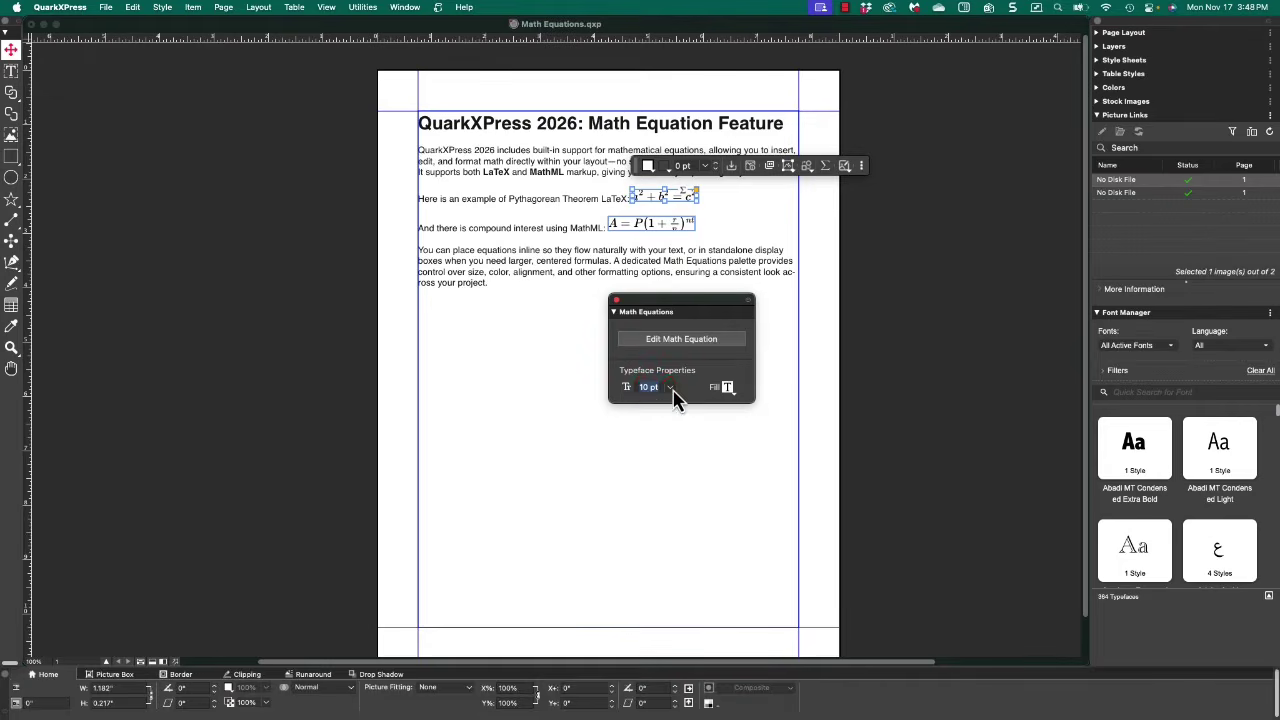
pyautogui.click(673, 390)
pyautogui.click(654, 436)
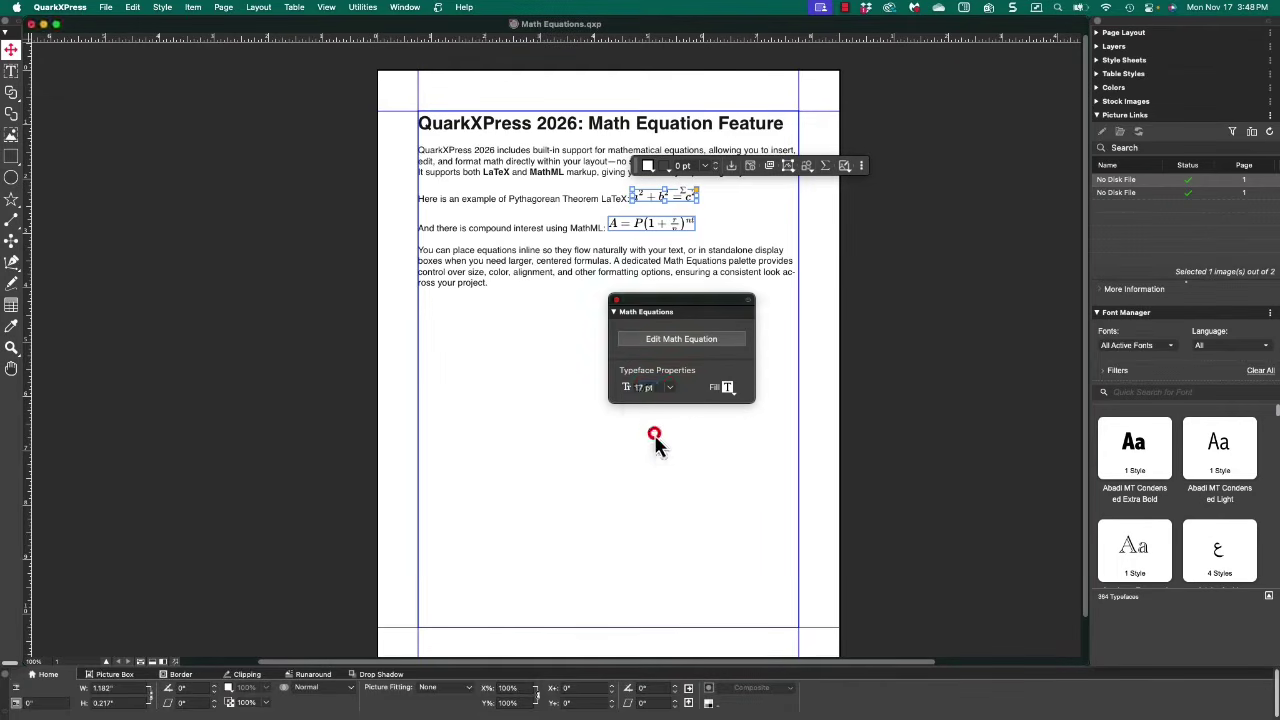
pyautogui.click(736, 394)
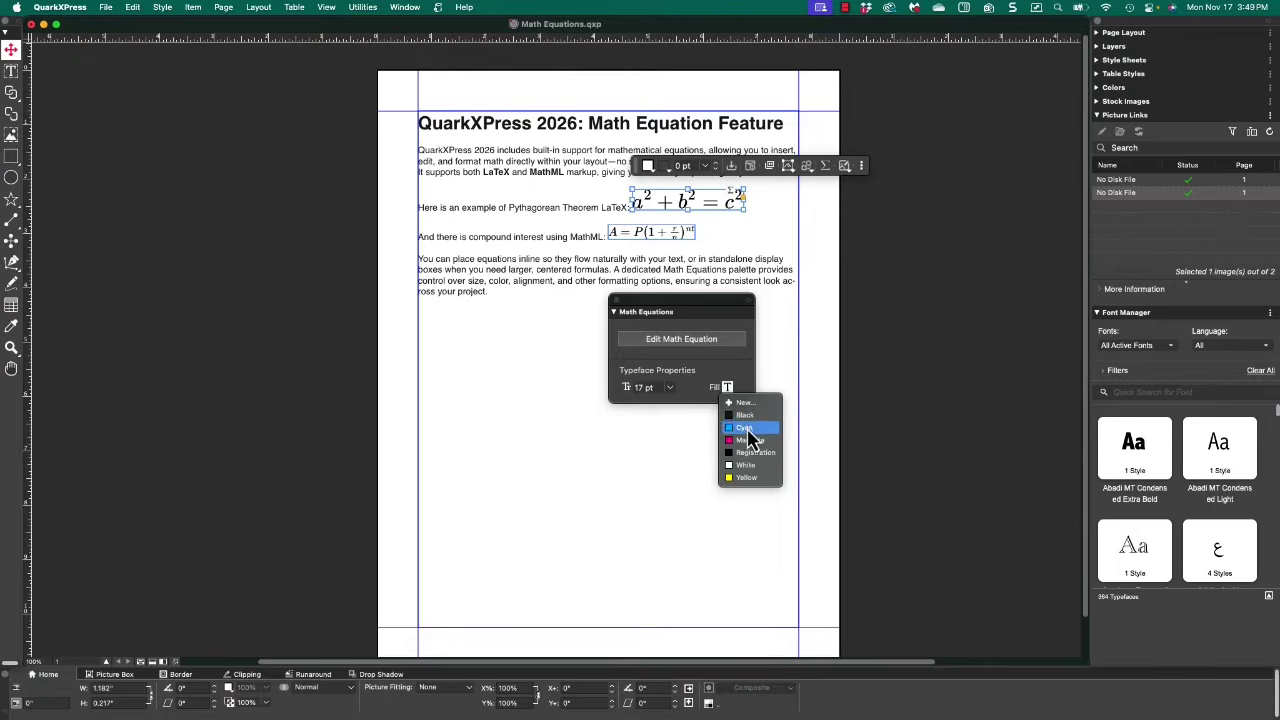
pyautogui.click(746, 441)
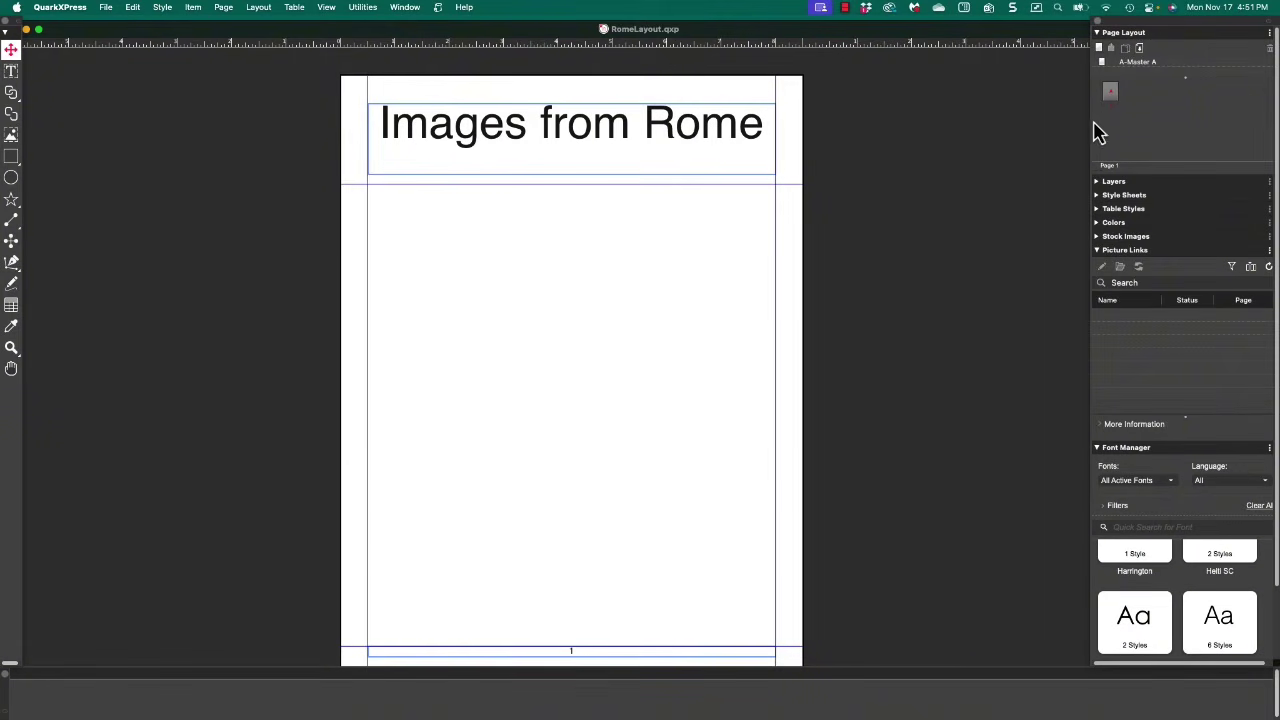
# Examine the title and page number on A-Master A in RomeLayout.qxp, and return to page 1 to compare them
pyautogui.moveTo(1101, 62); pyautogui.dragTo(1110, 88)
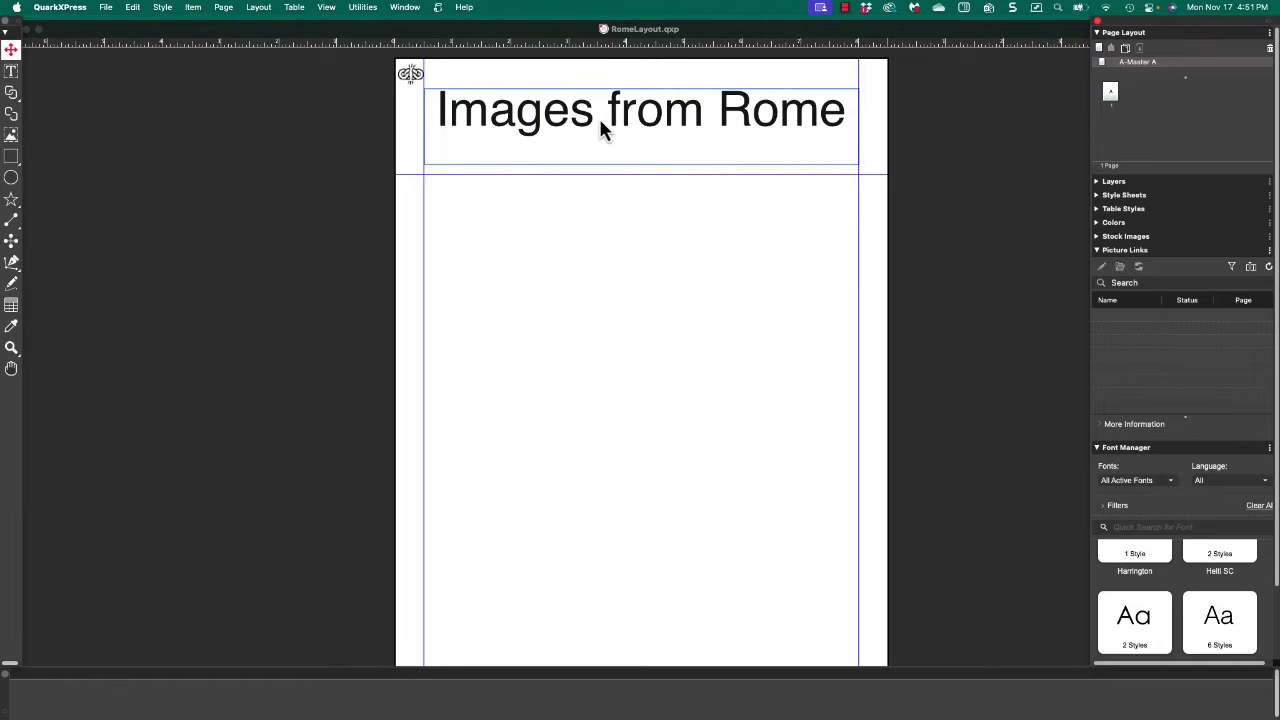
pyautogui.scroll(-3, 649, 529)
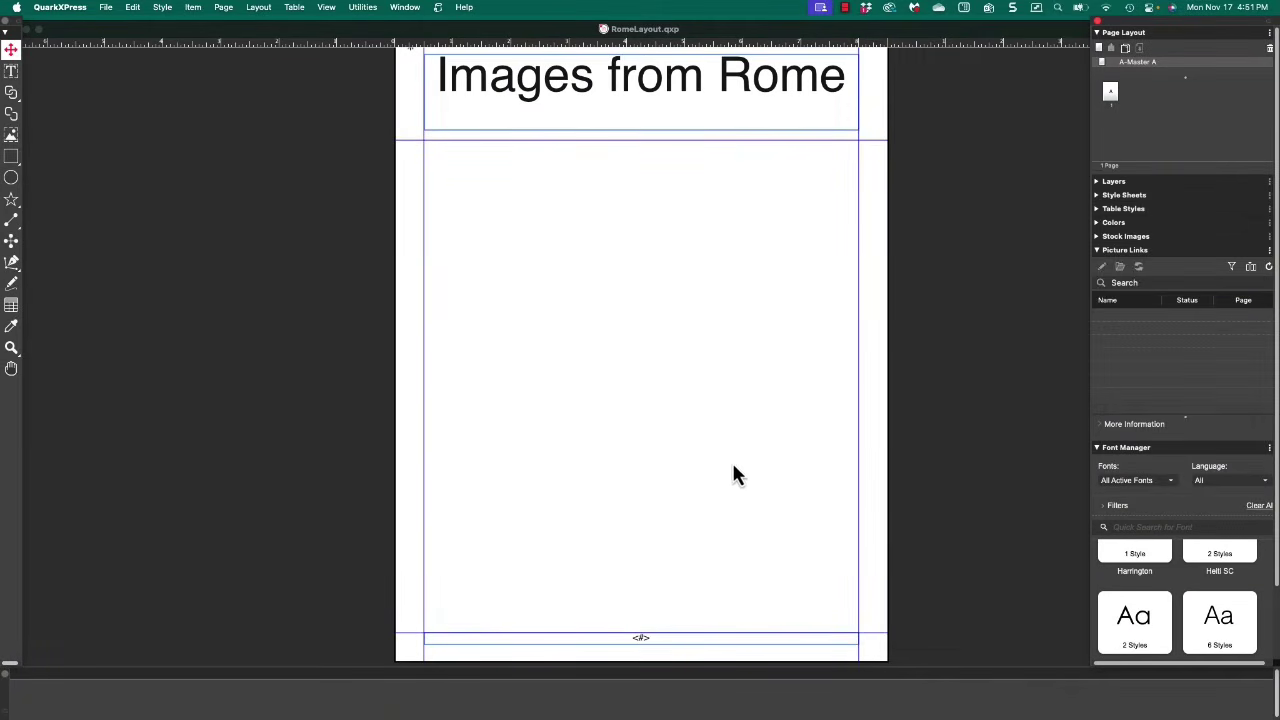
pyautogui.scroll(2, 740, 453)
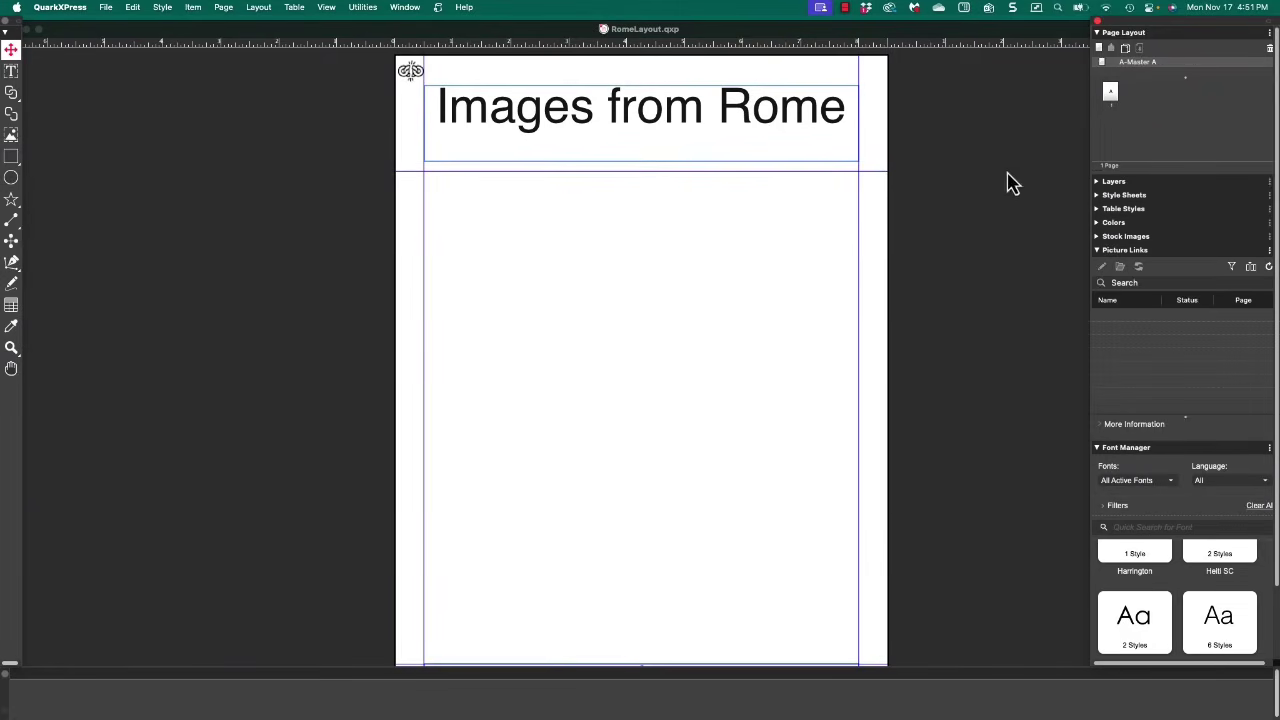
pyautogui.doubleClick(1110, 93)
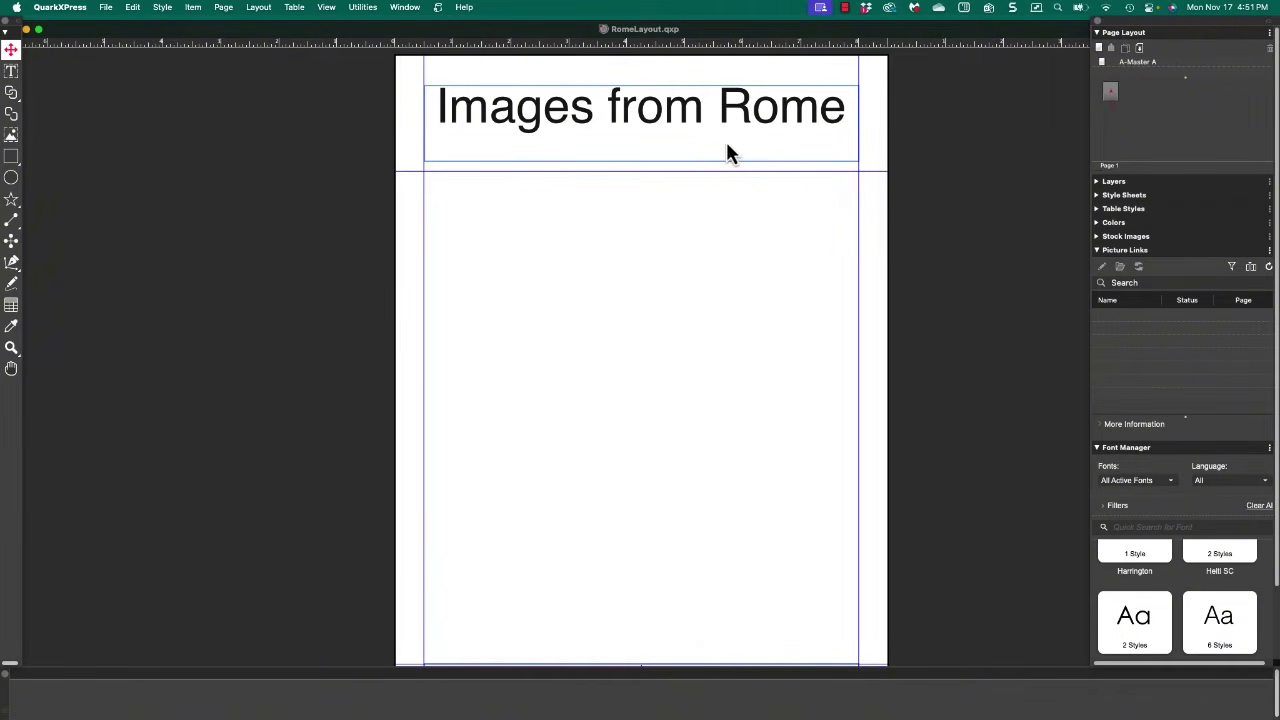
pyautogui.scroll(-1, 951, 331)
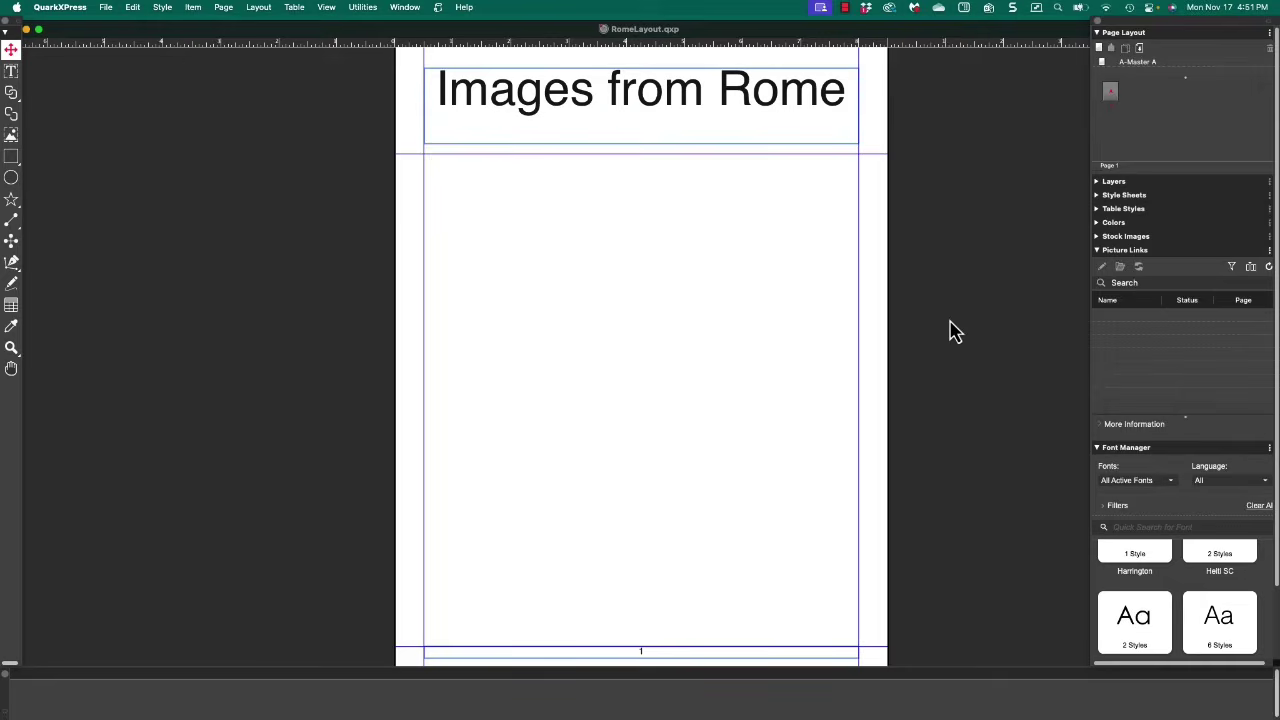
pyautogui.scroll(1, 951, 331)
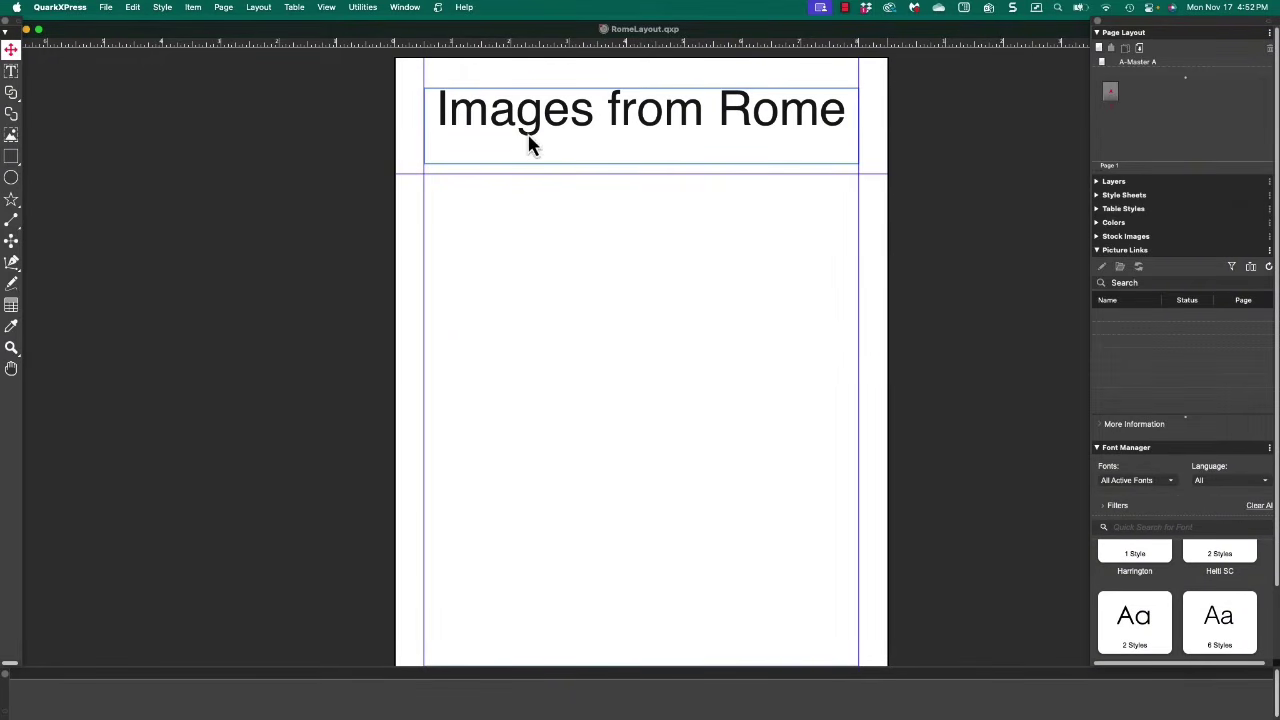
# Use ImageGrid on the Rome folder with fixed 2" by 2" rectangular boxes, a 0.25" gap and pictures stretched to box
pyautogui.click(369, 12)
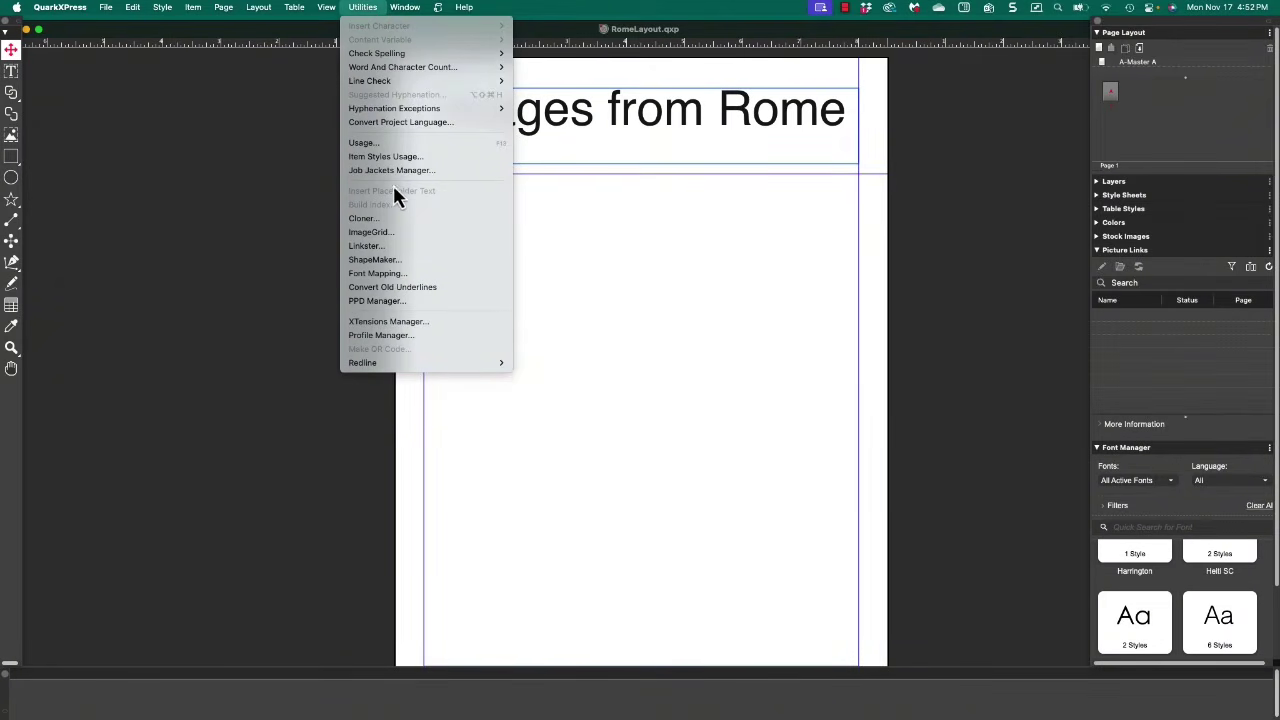
pyautogui.click(398, 232)
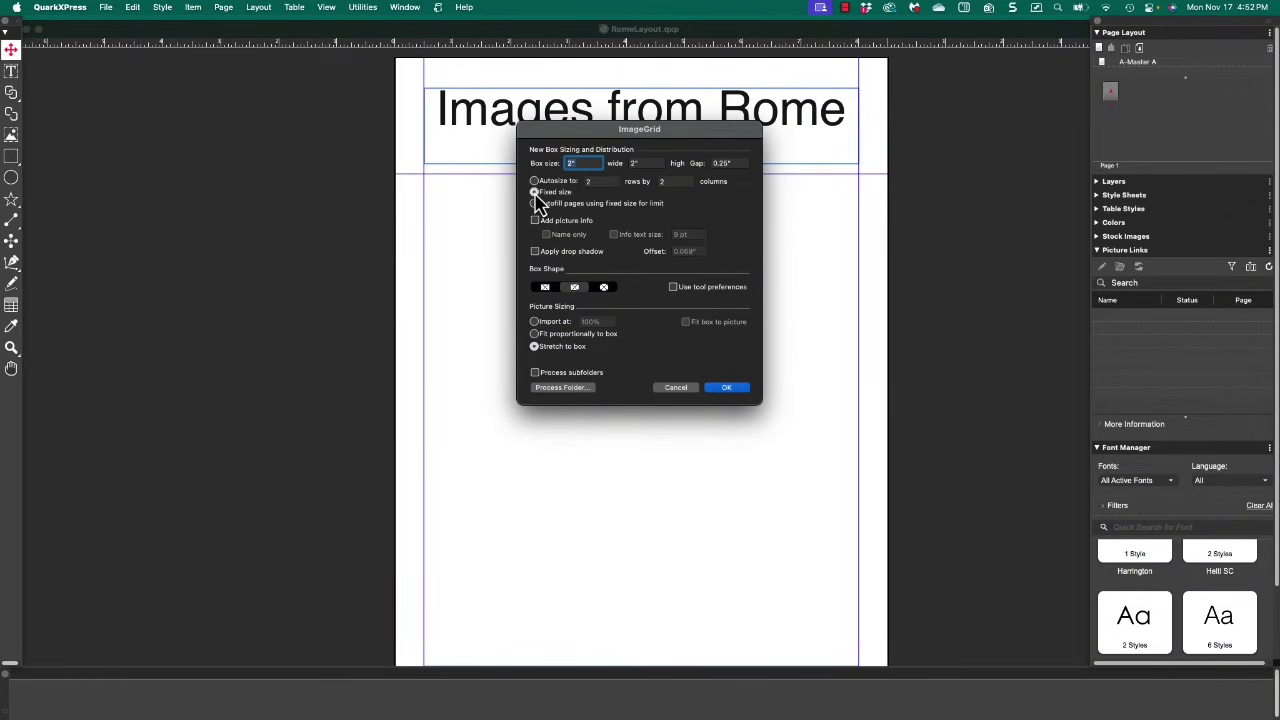
pyautogui.click(541, 288)
pyautogui.click(537, 349)
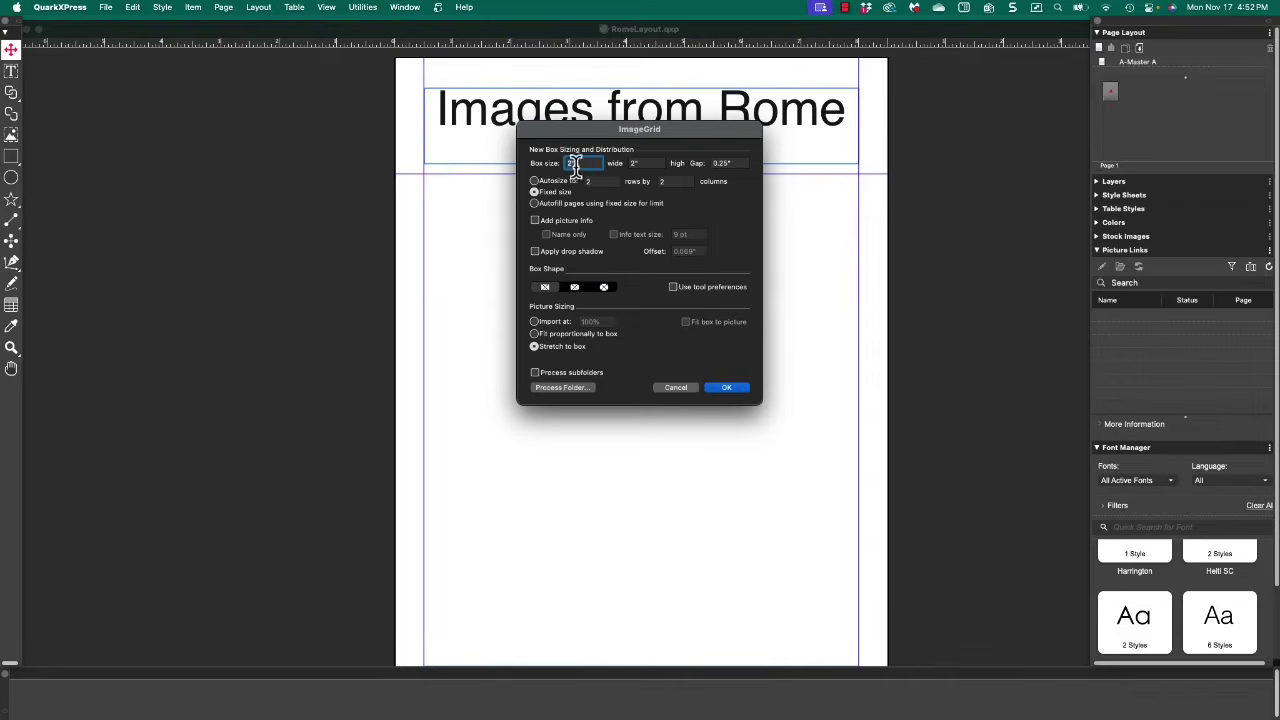
pyautogui.click(574, 392)
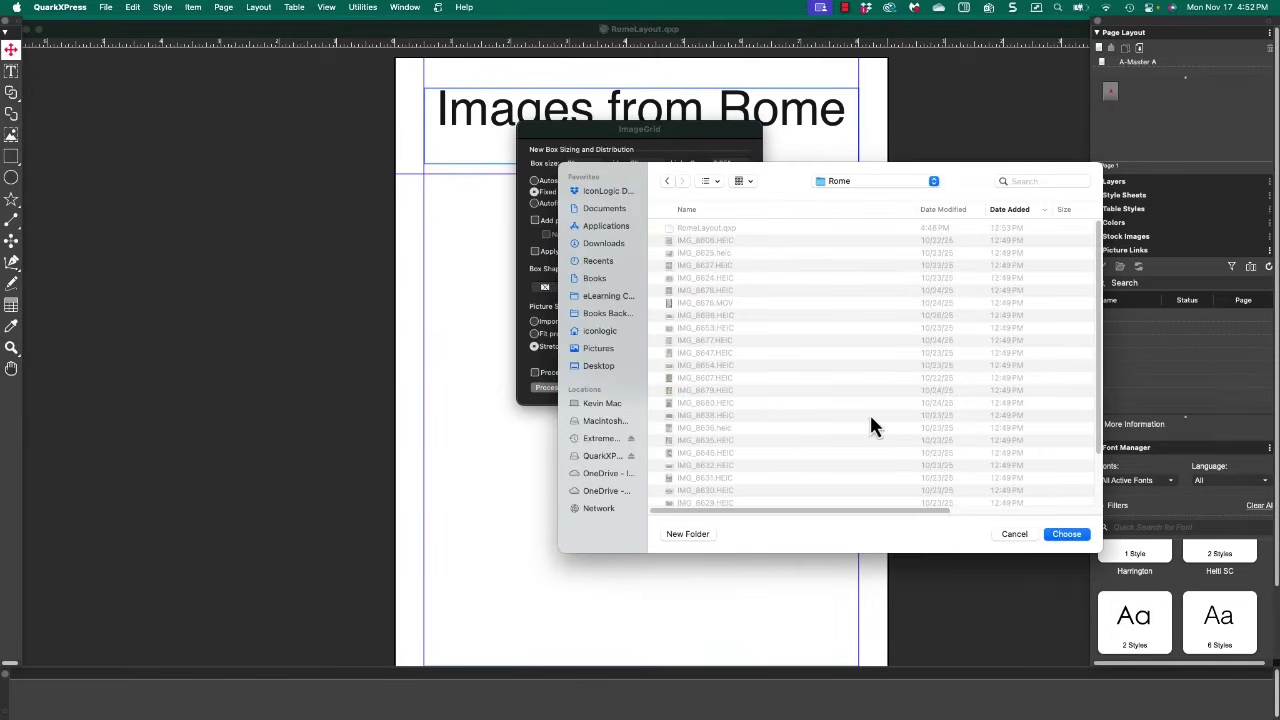
pyautogui.click(1066, 536)
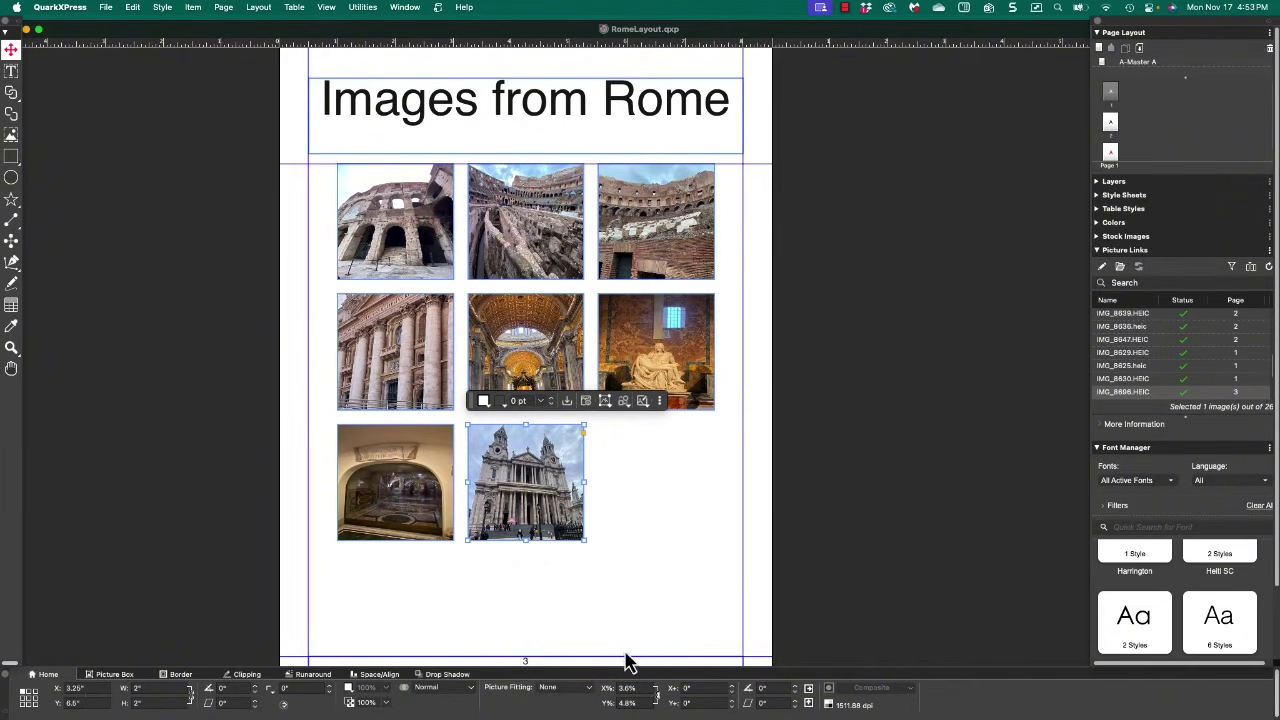
pyautogui.scroll(3, 940, 430)
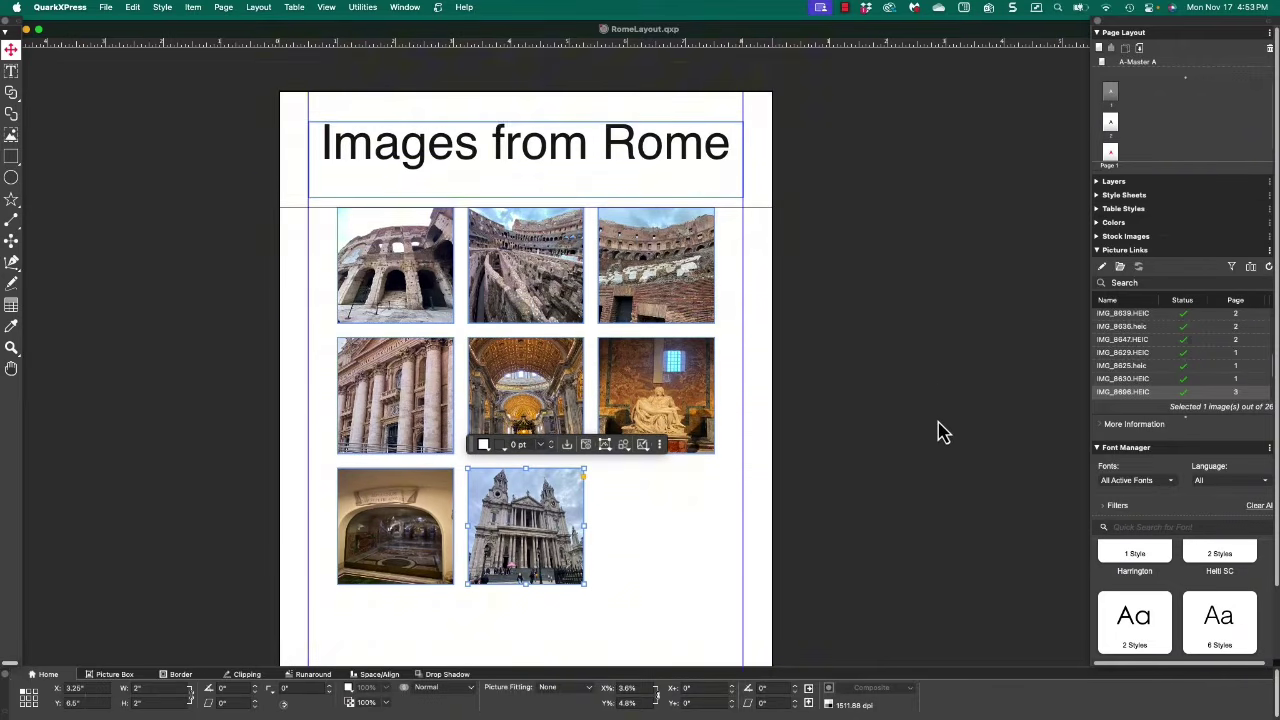
# Revert RomeLayout.qxp to its last saved version and maximize the document window
pyautogui.scroll(10, 940, 430)
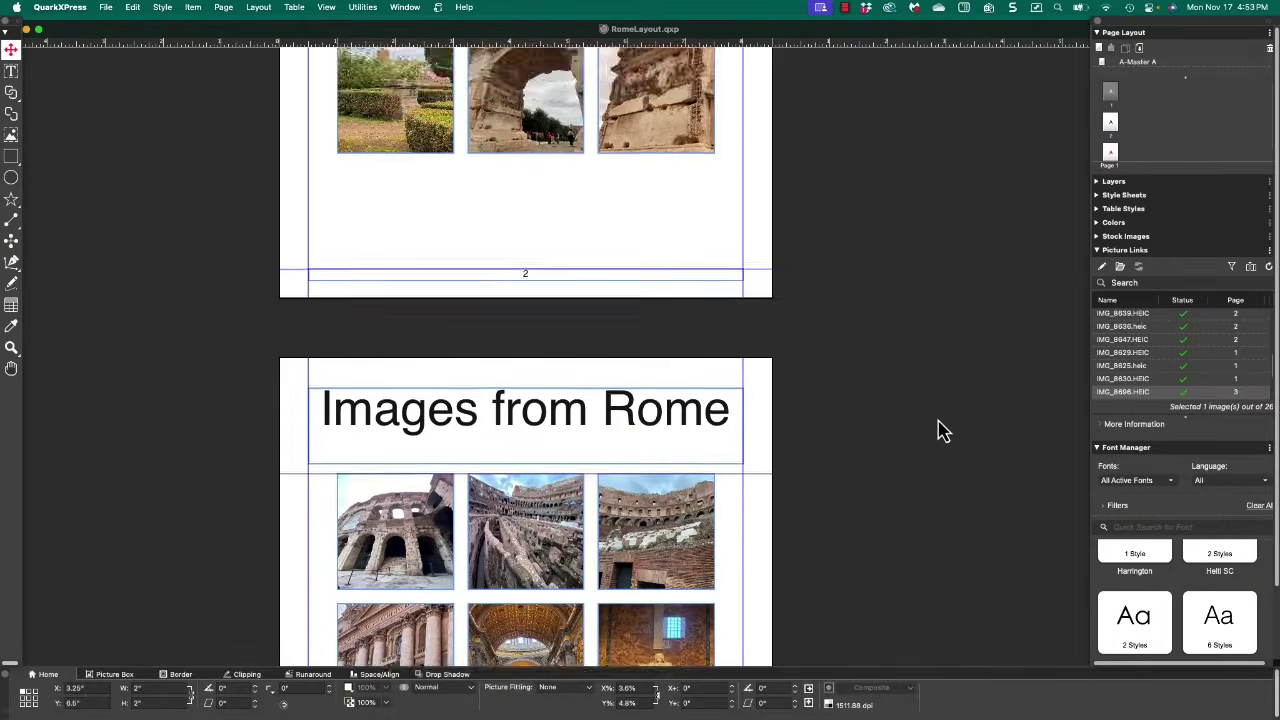
pyautogui.scroll(6, 940, 430)
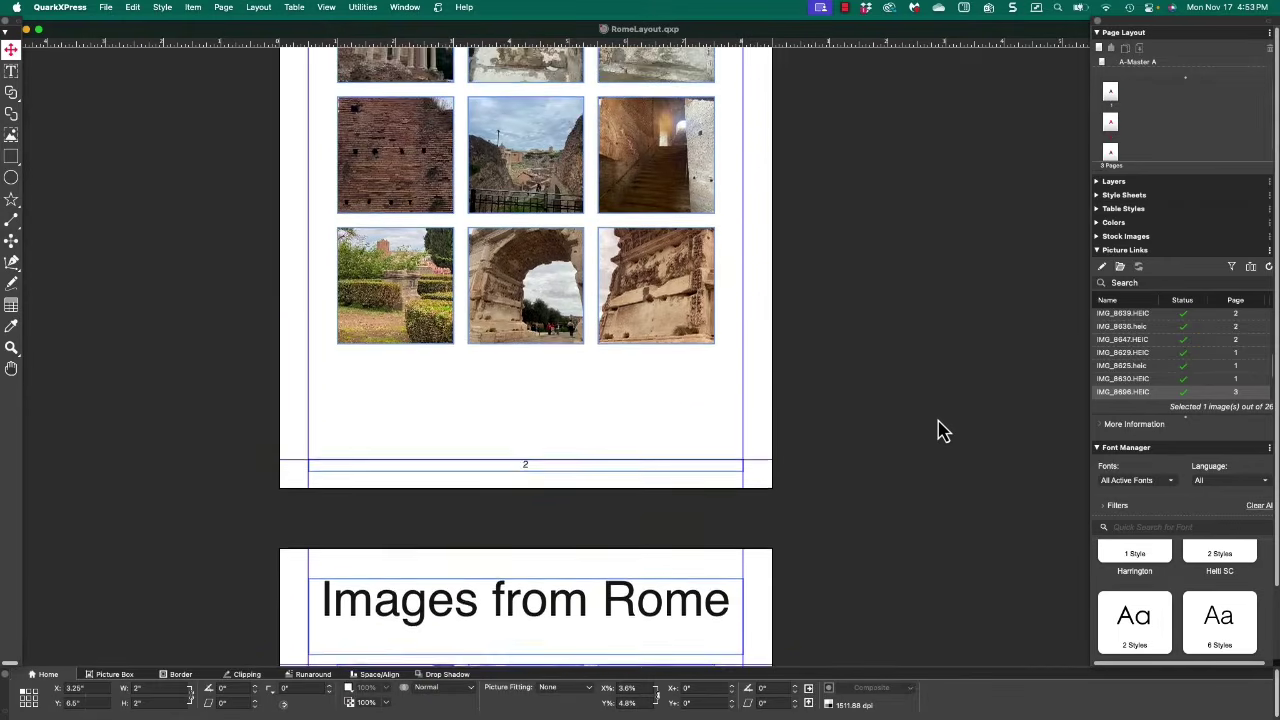
pyautogui.scroll(8, 940, 430)
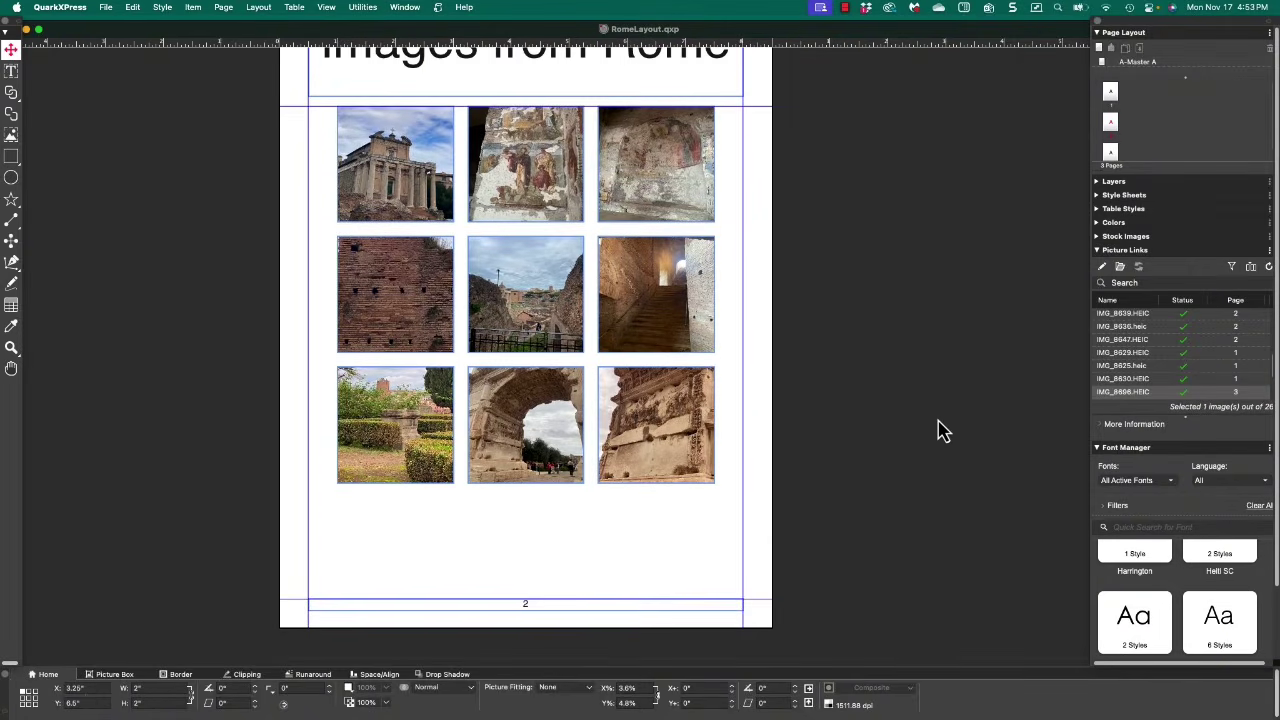
pyautogui.scroll(12, 940, 430)
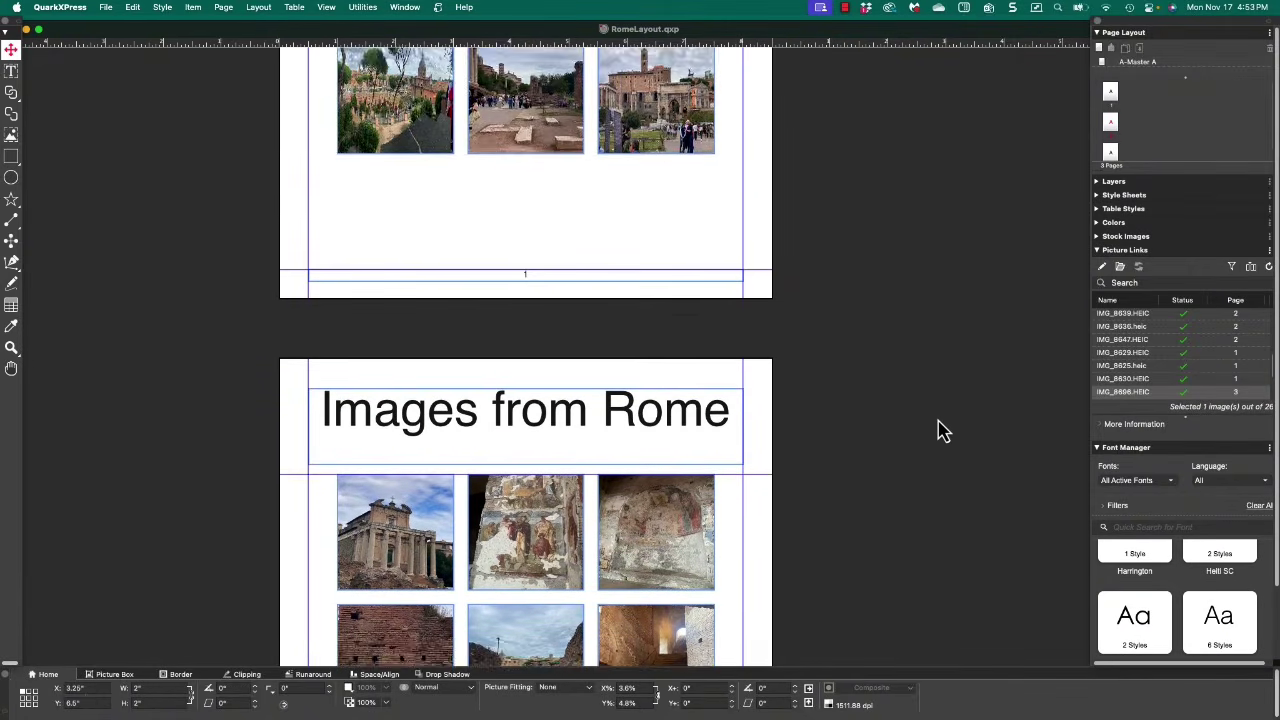
pyautogui.scroll(10, 940, 430)
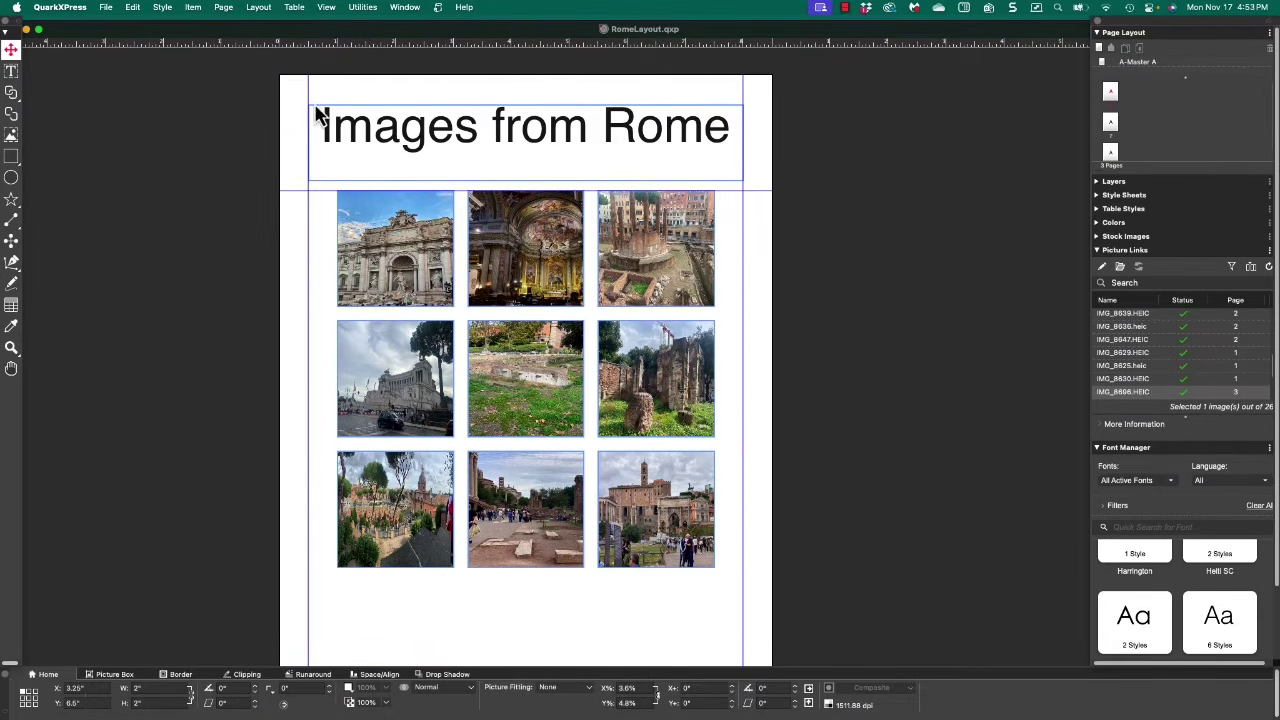
pyautogui.click(108, 9)
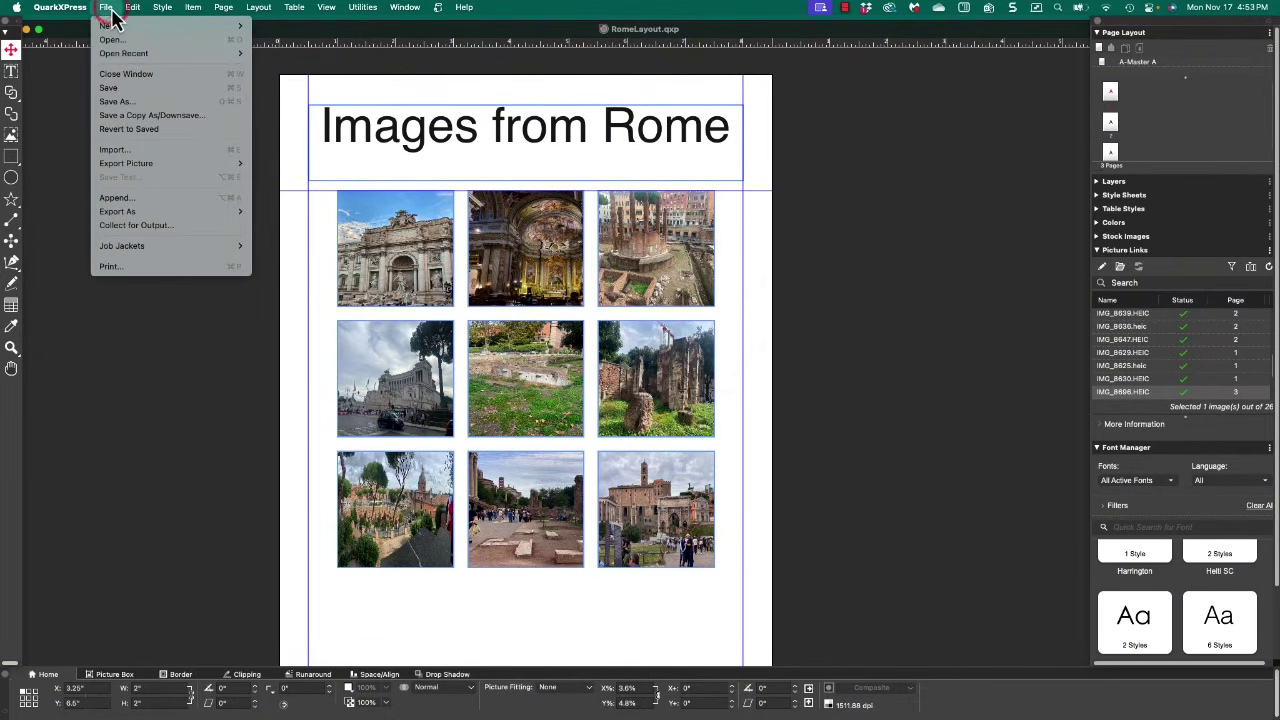
pyautogui.click(130, 129)
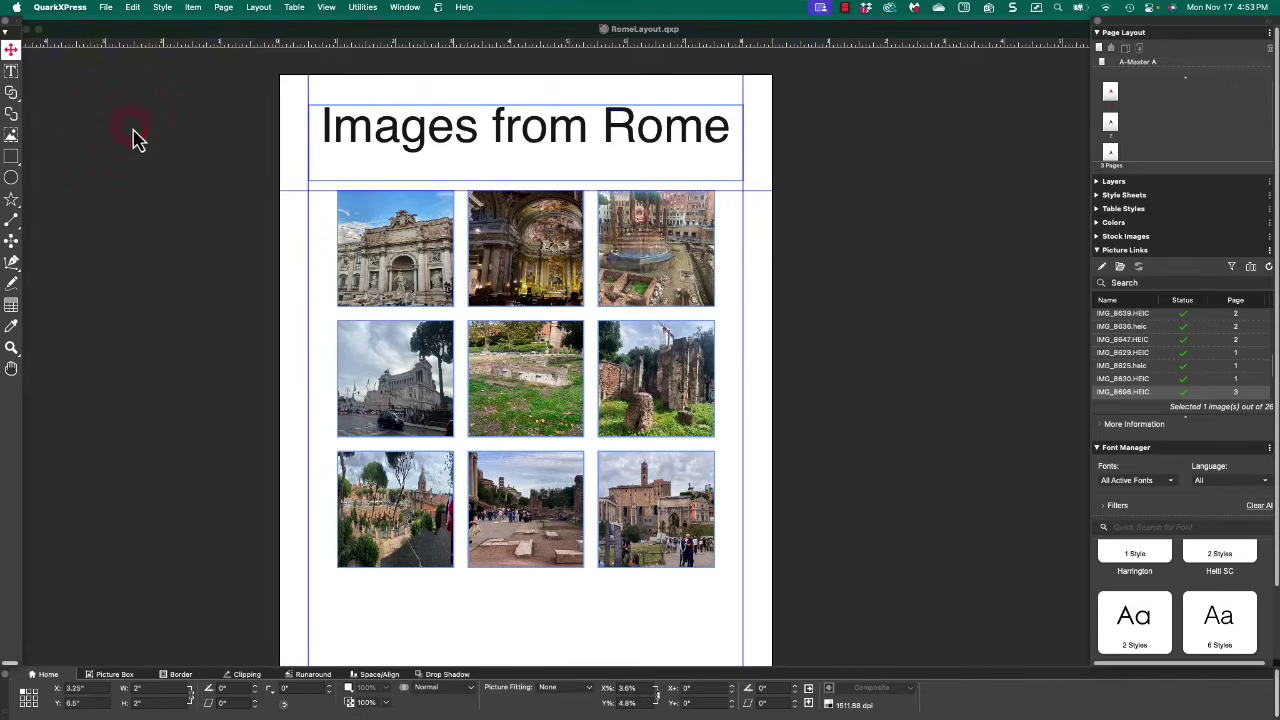
pyautogui.click(625, 280)
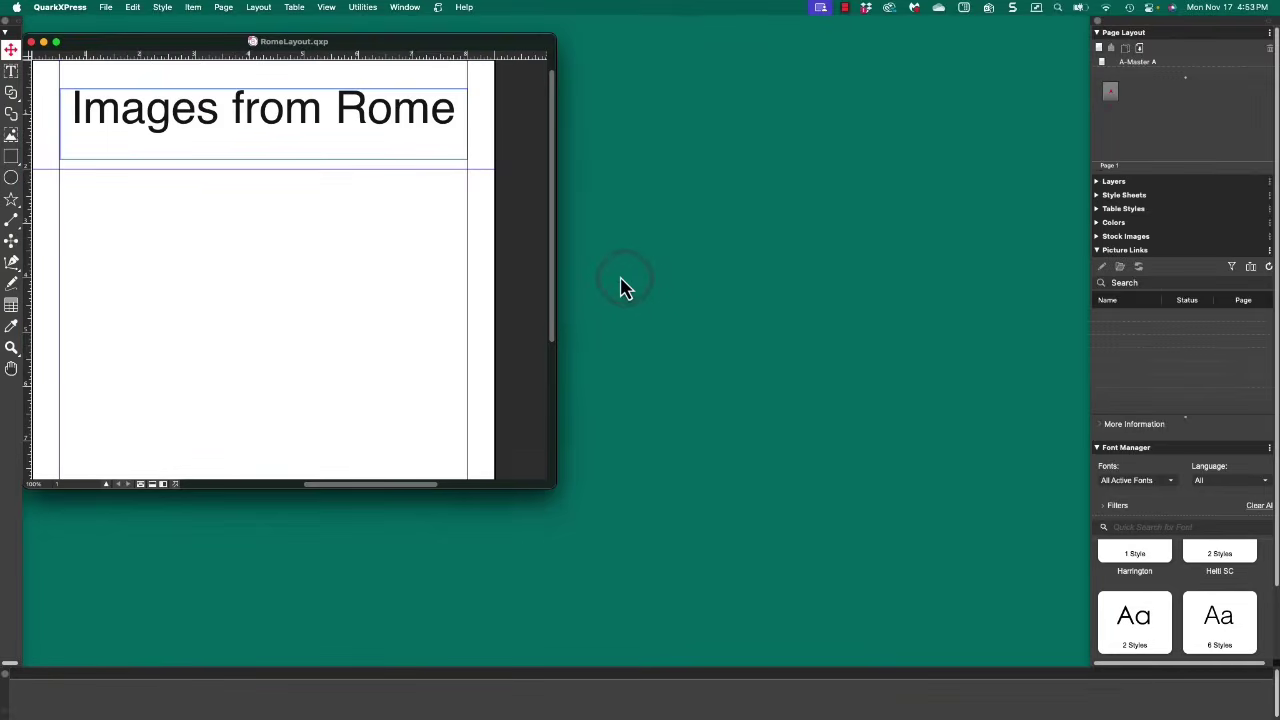
pyautogui.moveTo(486, 43); pyautogui.dragTo(505, 5)
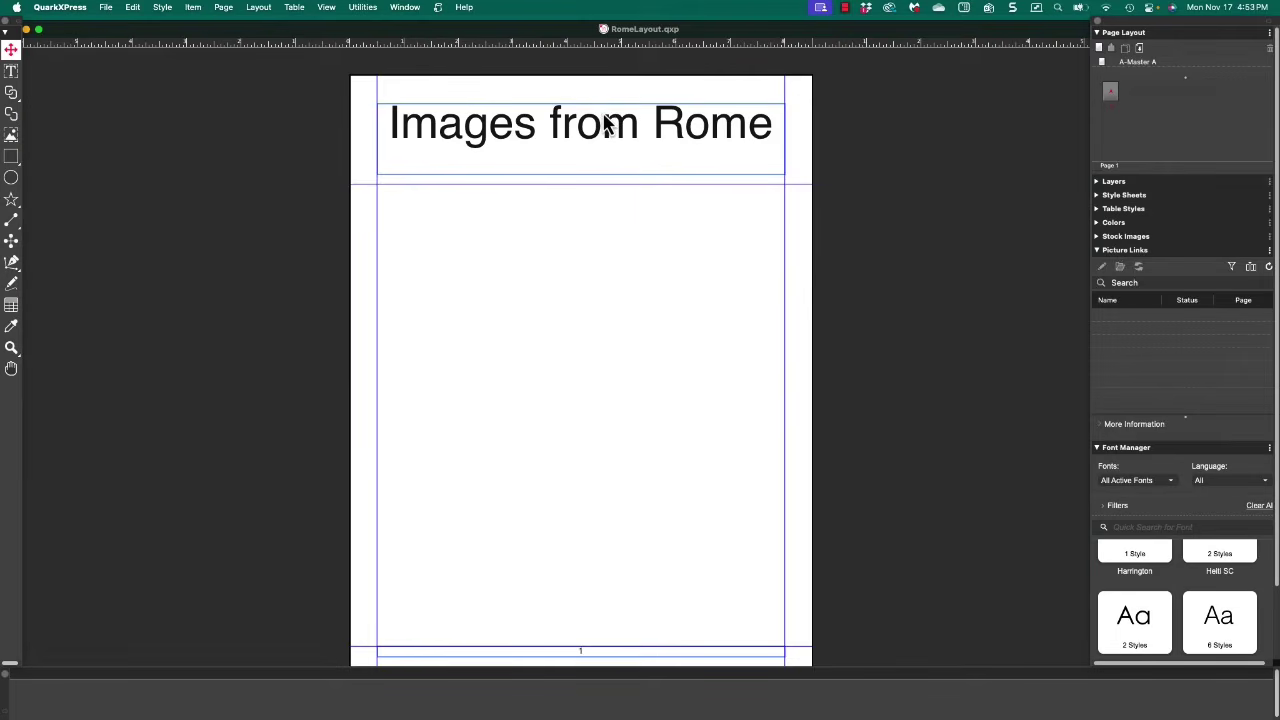
# Use ImageGrid on the Rome folder with fixed 3" by 3" rounded-corner boxes, a 0.25" gap and pictures stretched to box
pyautogui.click(363, 9)
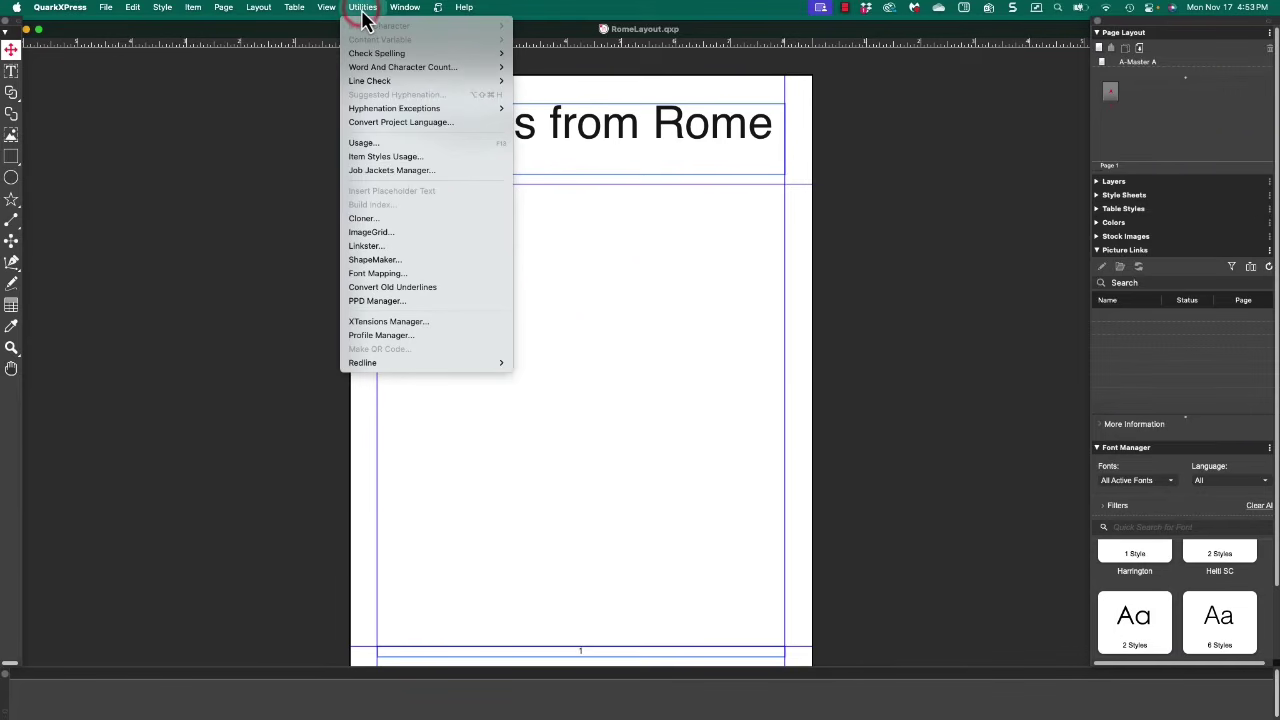
pyautogui.click(397, 232)
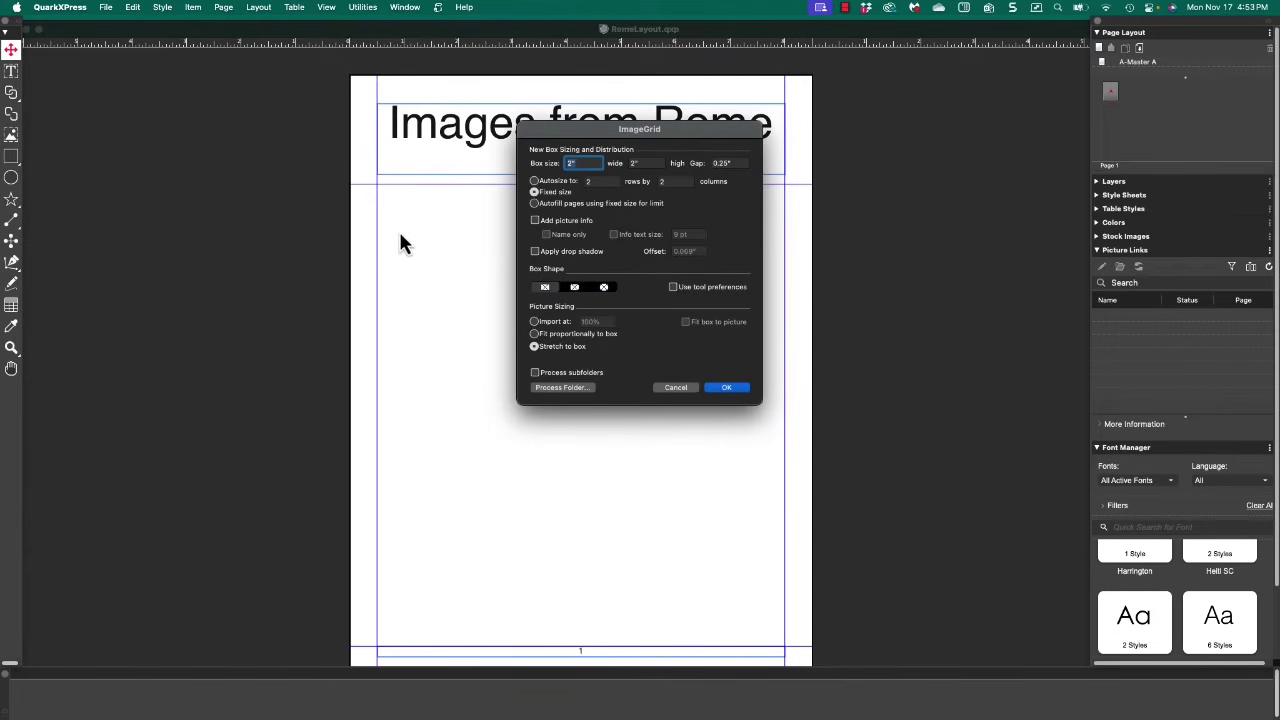
pyautogui.doubleClick(578, 163)
pyautogui.write('3')
pyautogui.doubleClick(636, 164)
pyautogui.write('3')
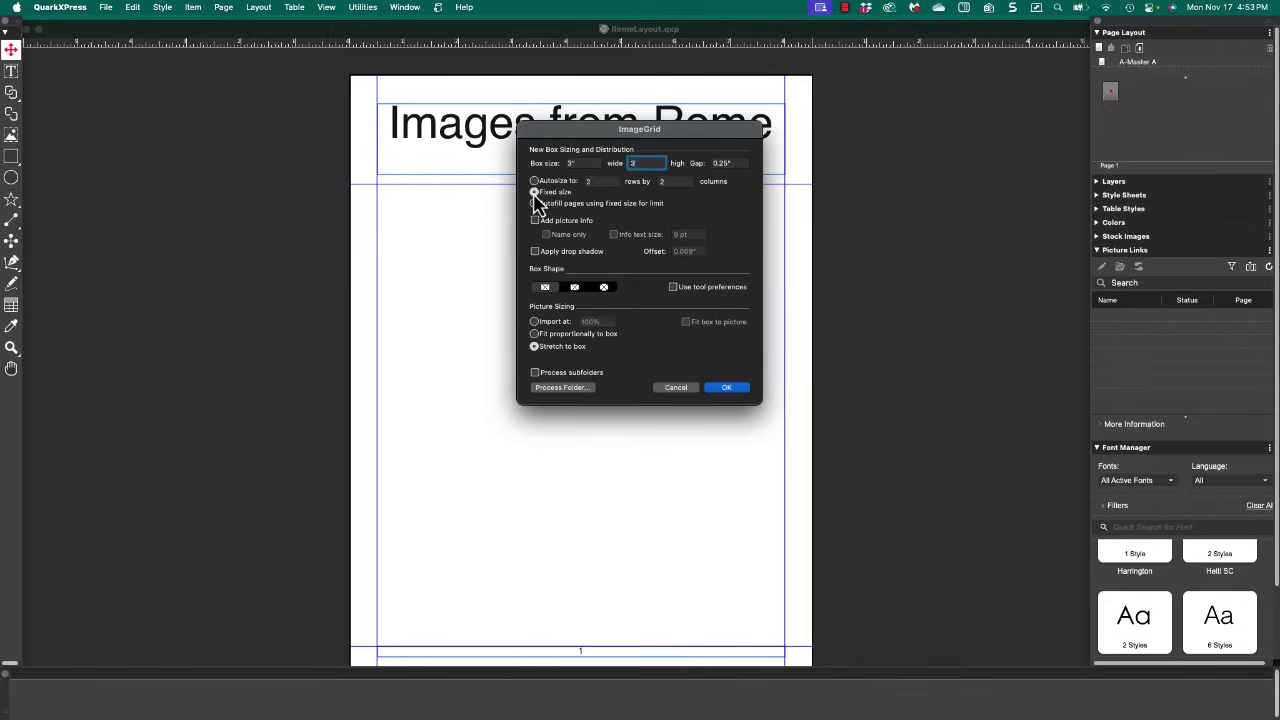
pyautogui.click(575, 288)
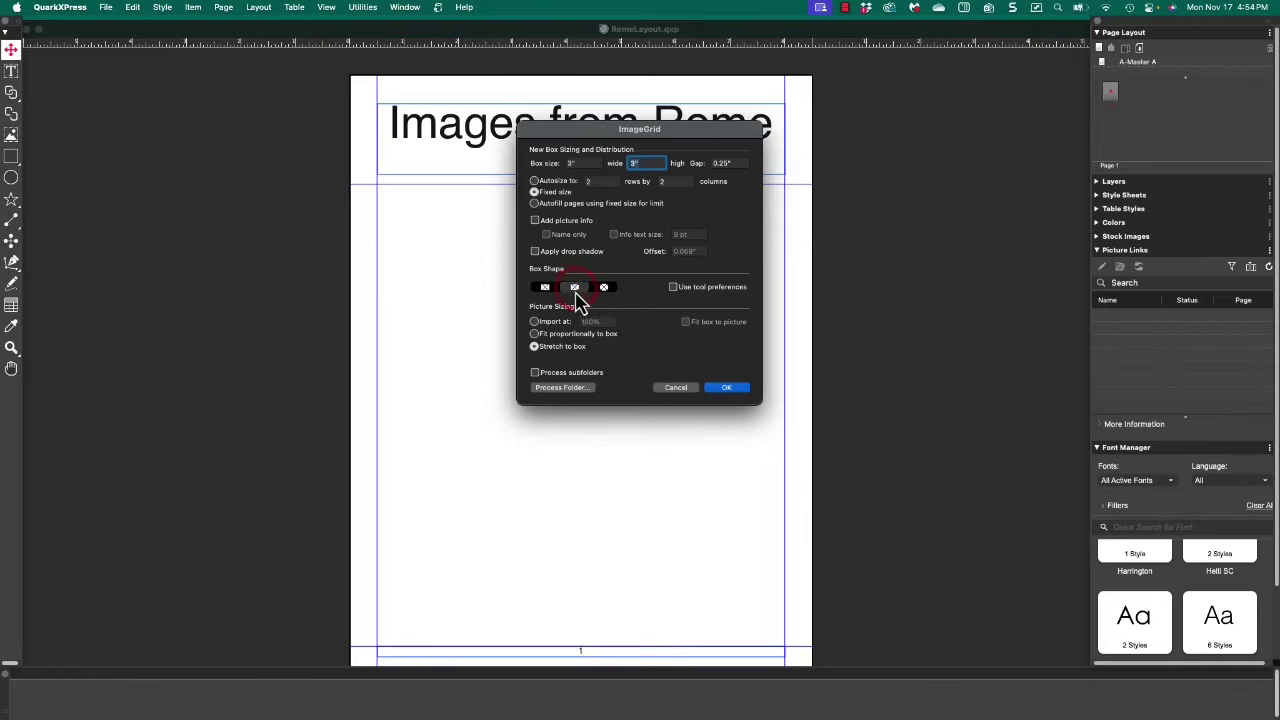
pyautogui.click(573, 392)
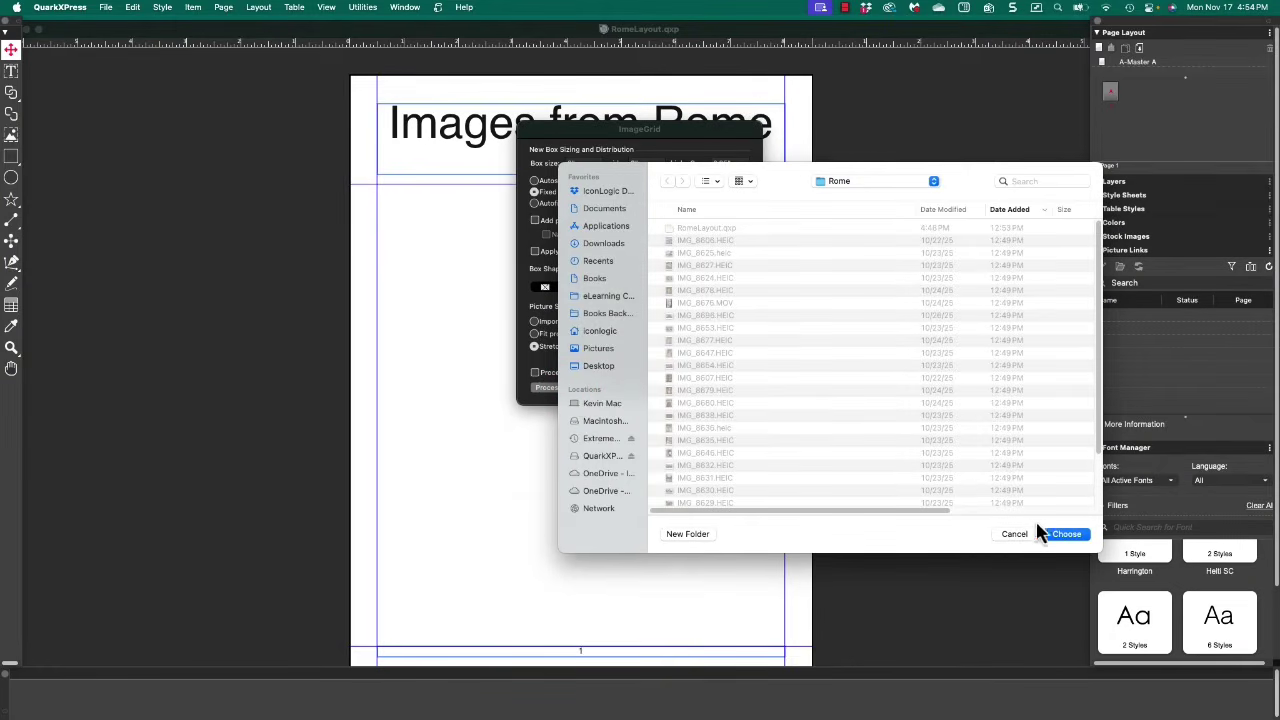
pyautogui.click(1068, 538)
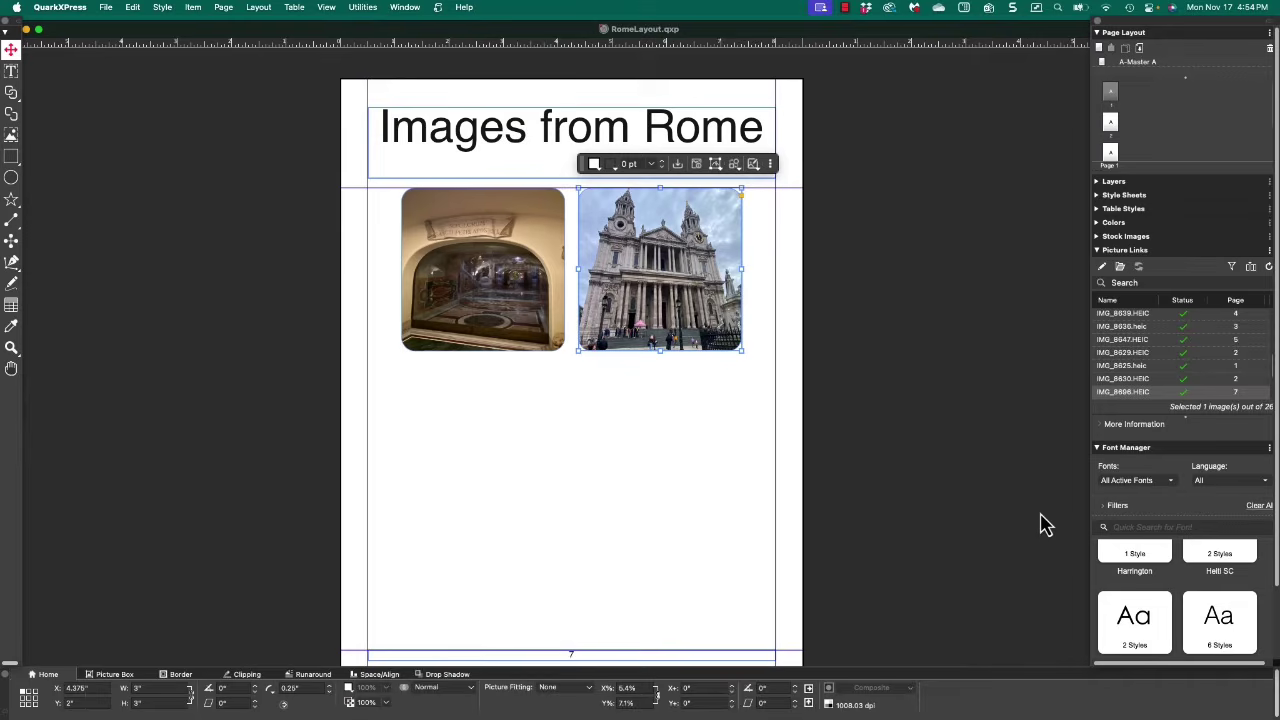
# Examine the rounded-corner picture grids on the generated pages, going from the last page back to page 1
pyautogui.scroll(3, 957, 409)
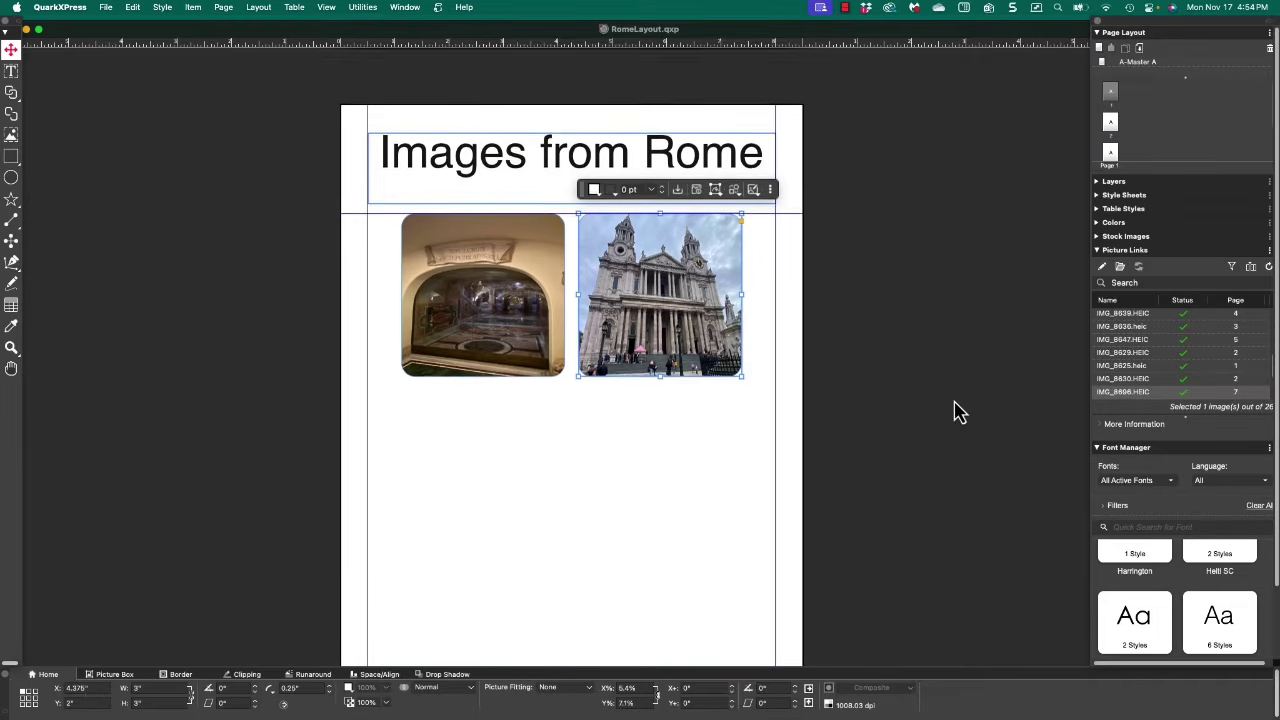
pyautogui.scroll(13, 957, 409)
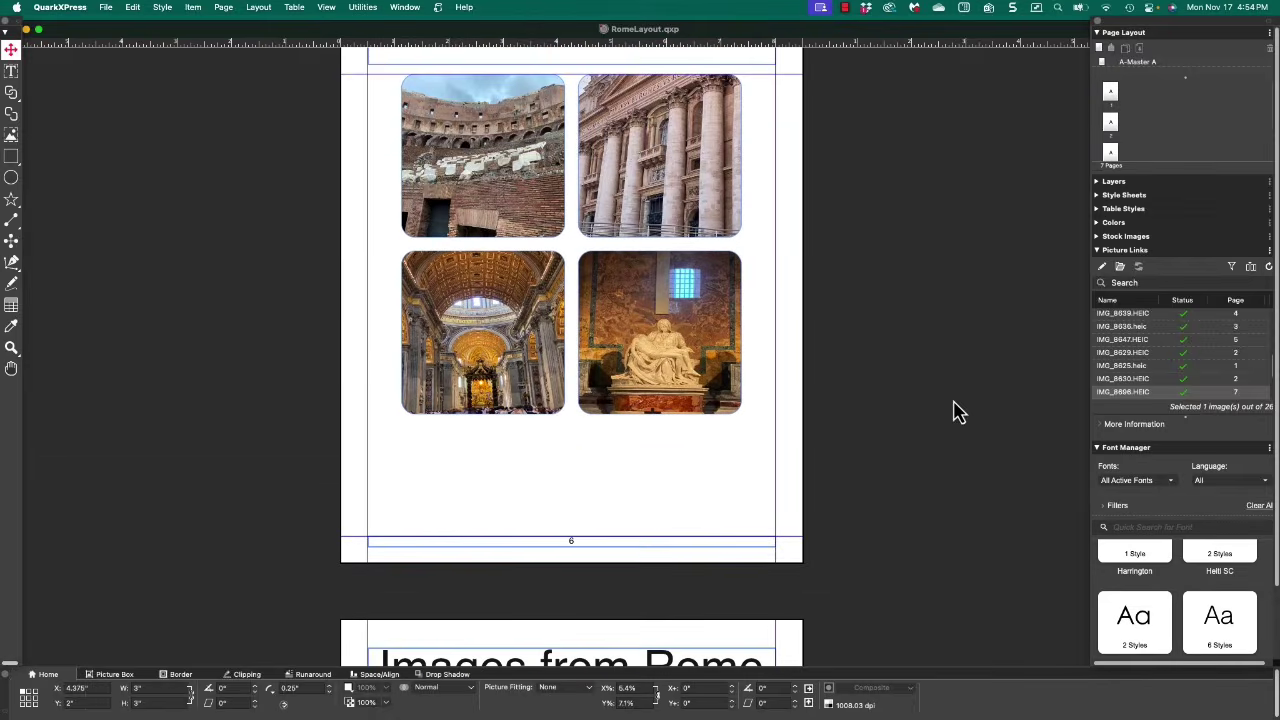
pyautogui.scroll(20, 957, 409)
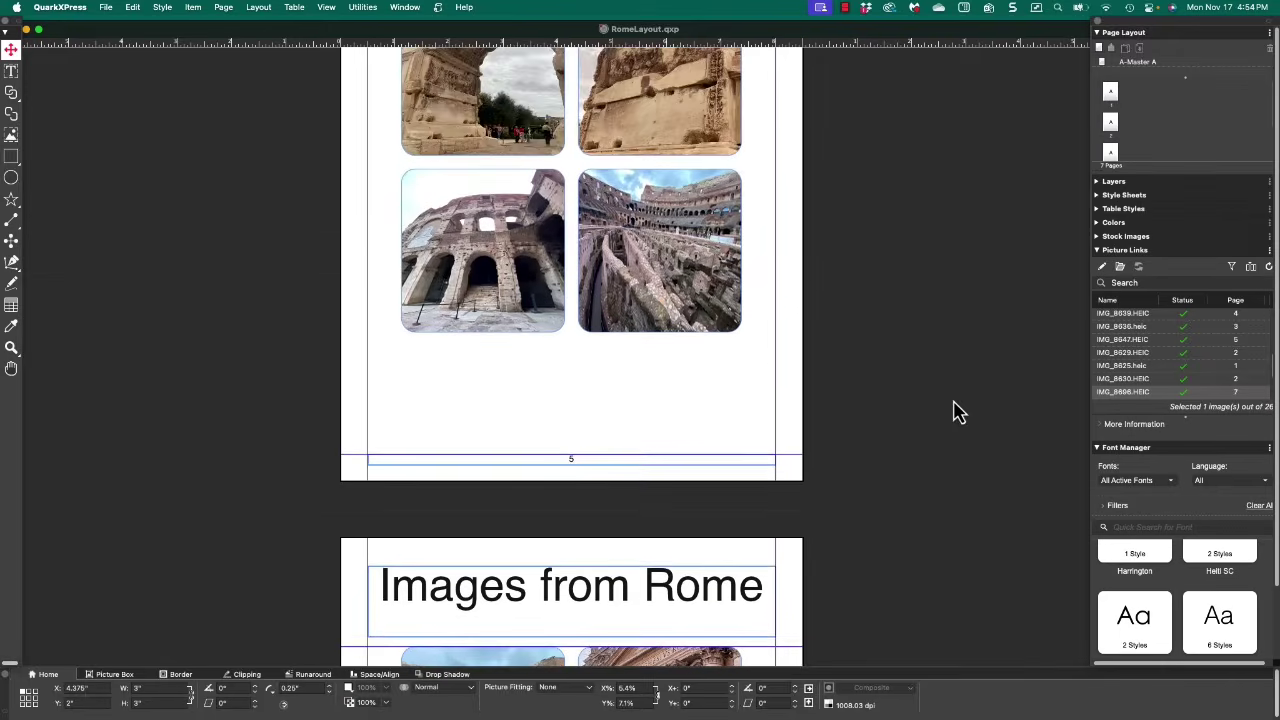
pyautogui.scroll(20, 957, 409)
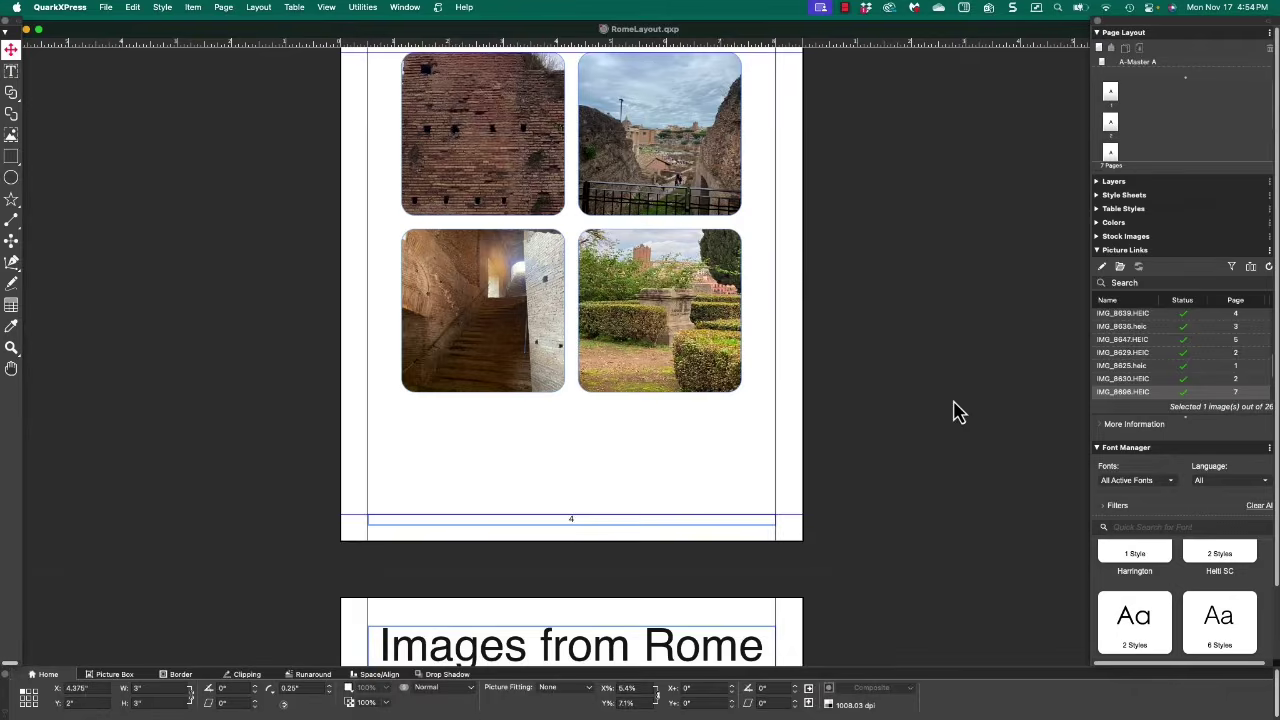
pyautogui.scroll(20, 957, 409)
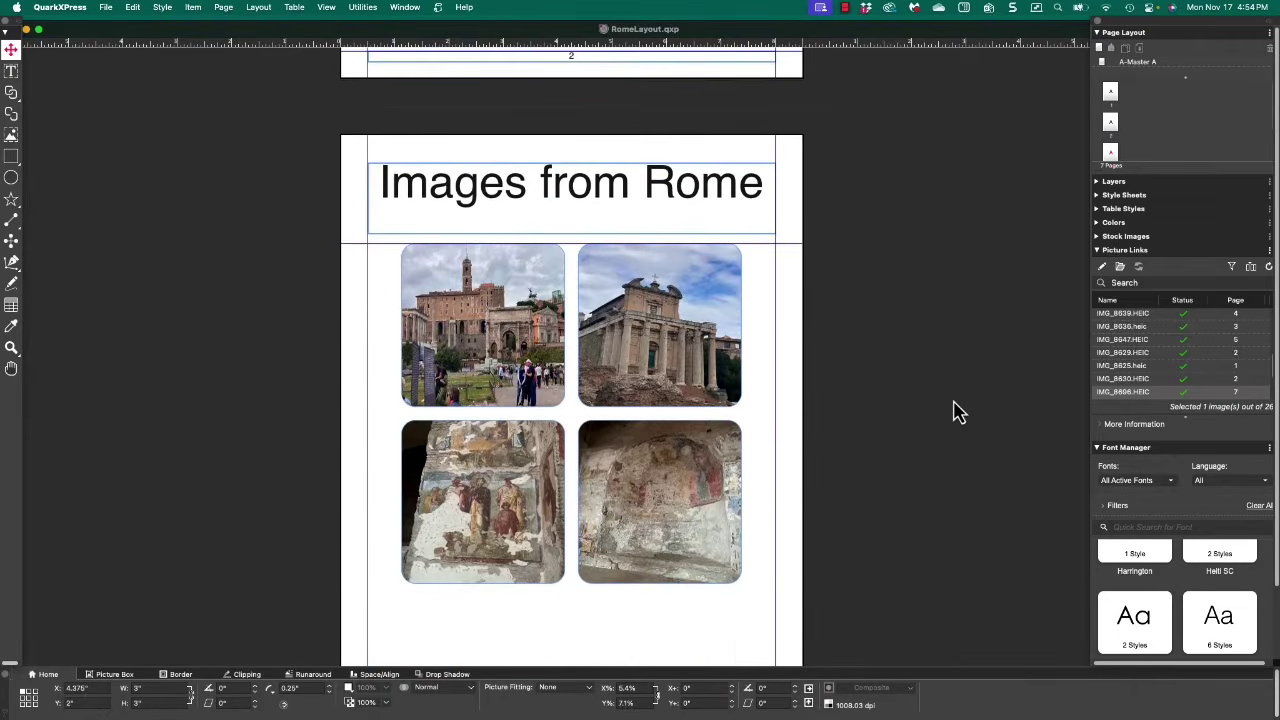
pyautogui.scroll(20, 957, 409)
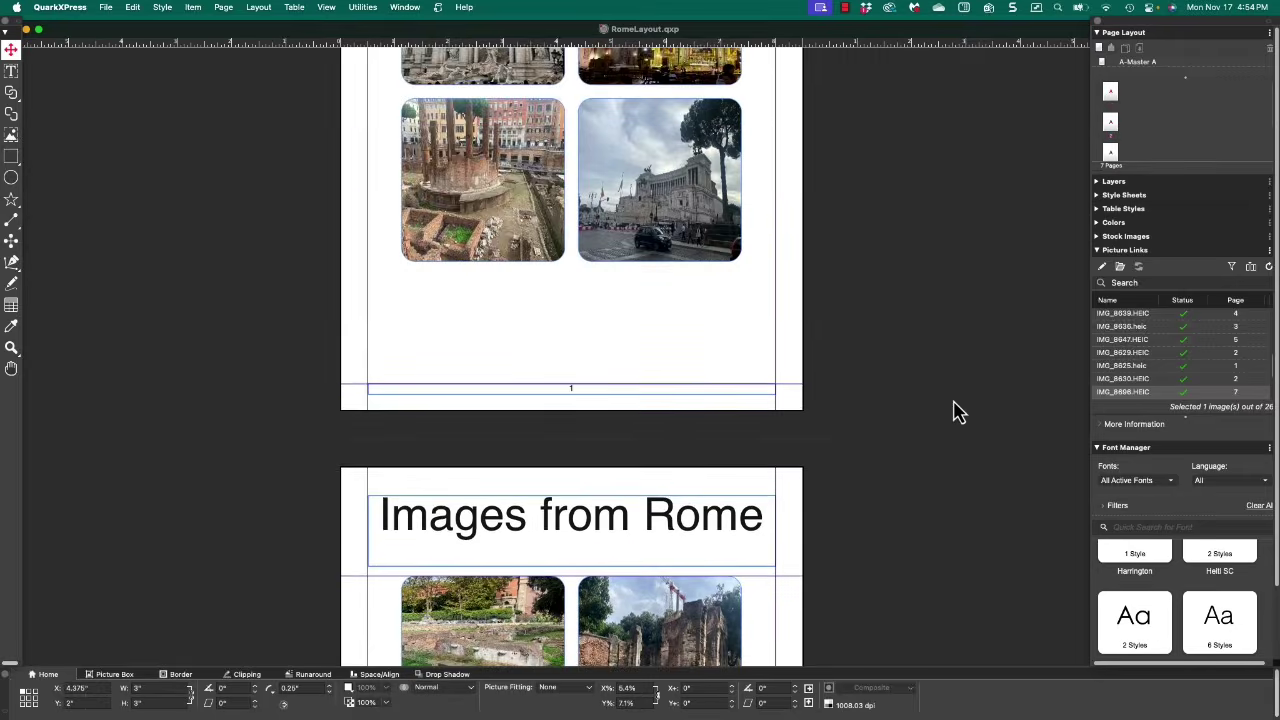
pyautogui.scroll(1, 957, 409)
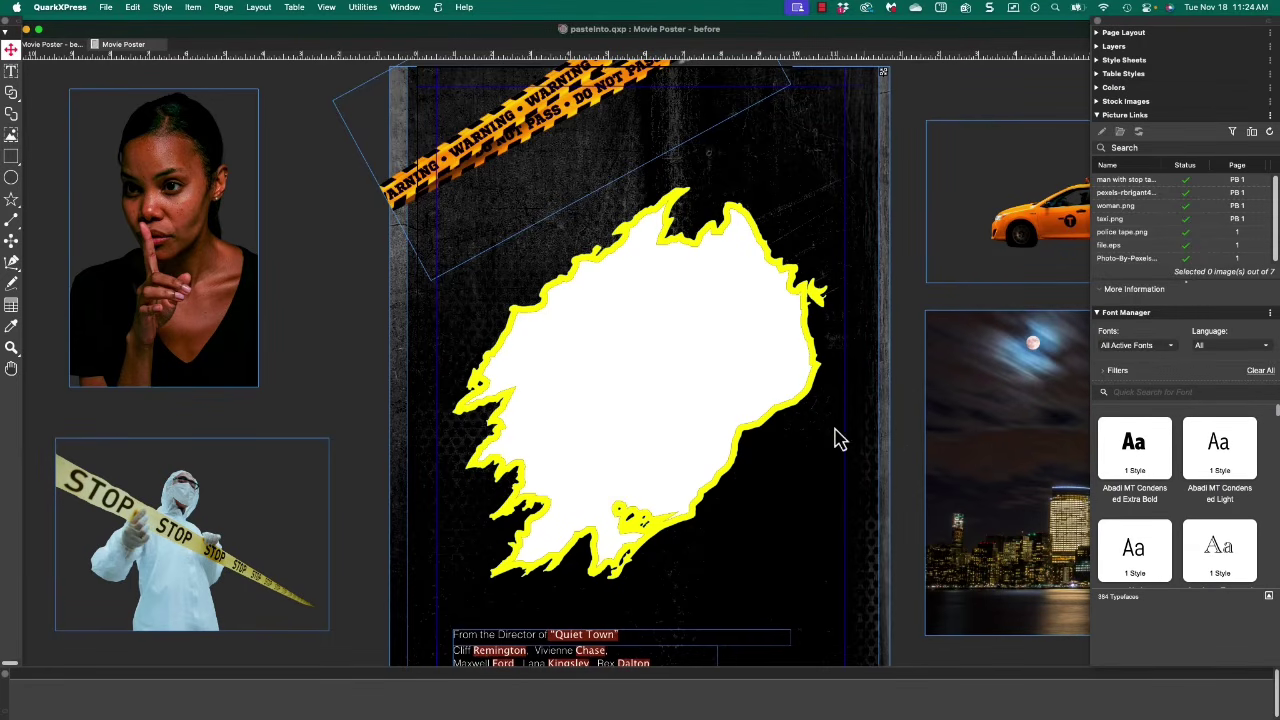
# Copy the night skyline picture from the pasteboard and paste it into the white shape with the yellow outline using Paste Into
pyautogui.rightClick(996, 408)
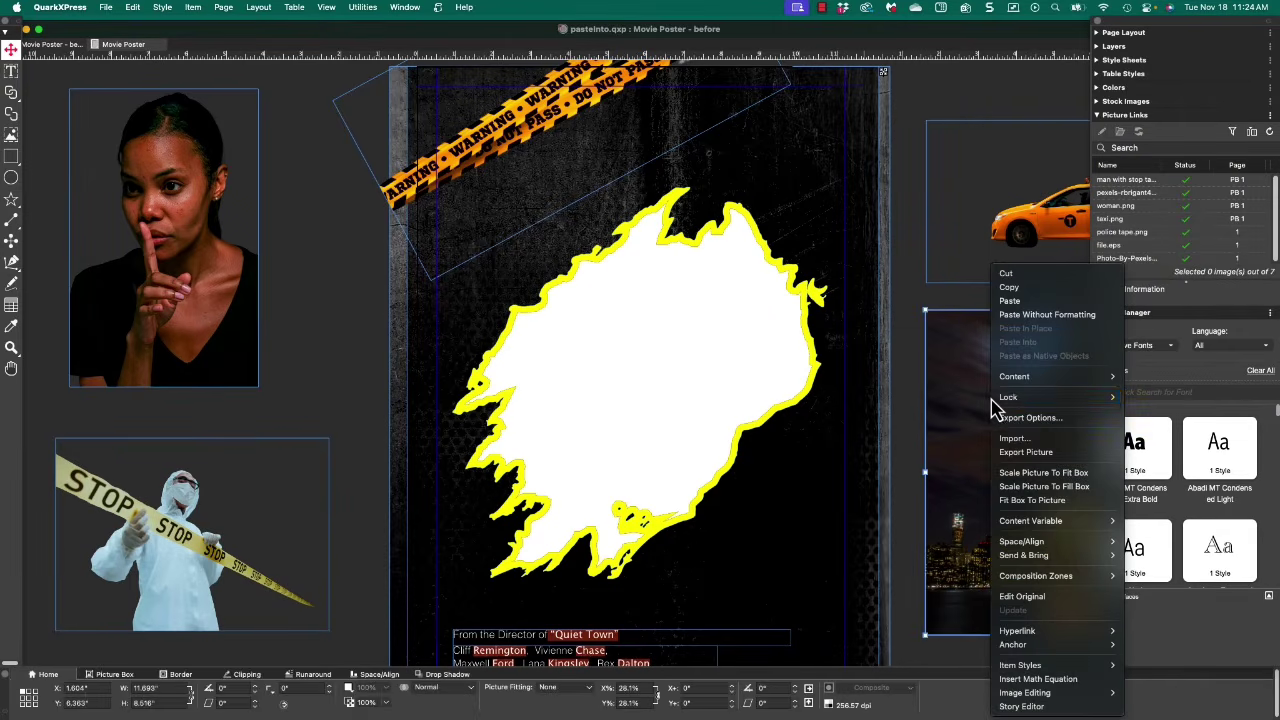
pyautogui.click(1012, 290)
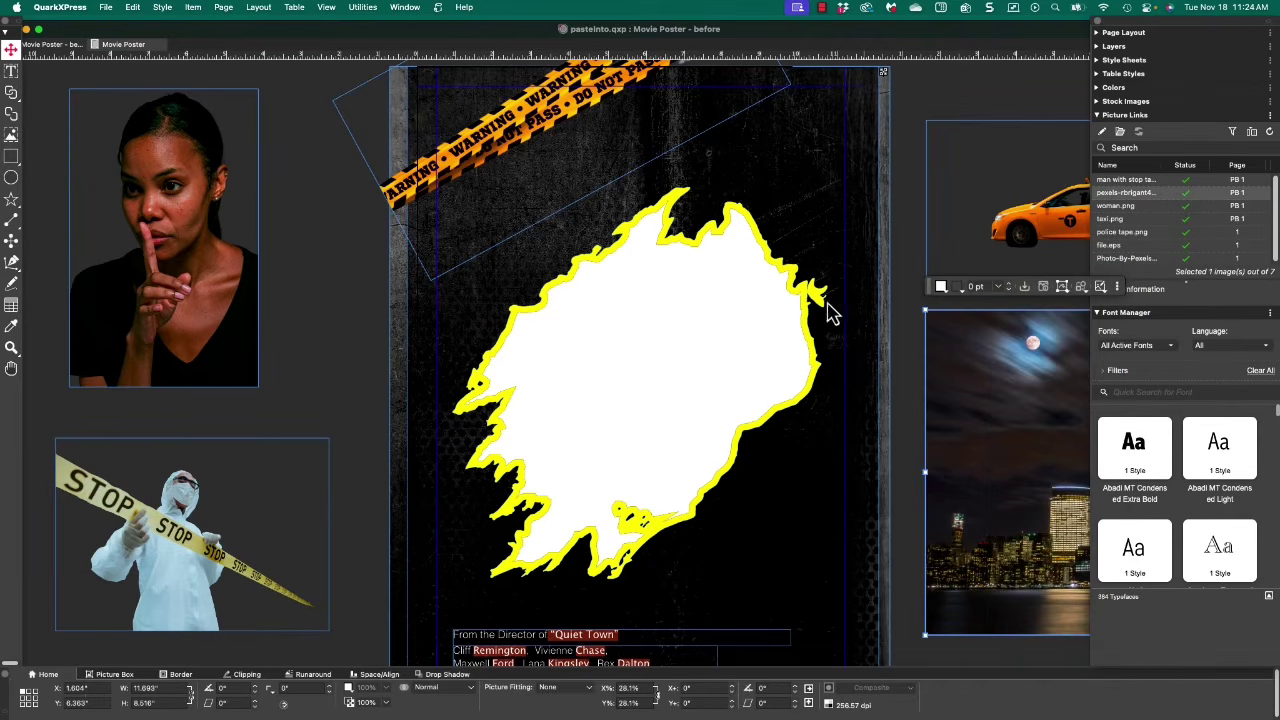
pyautogui.rightClick(697, 257)
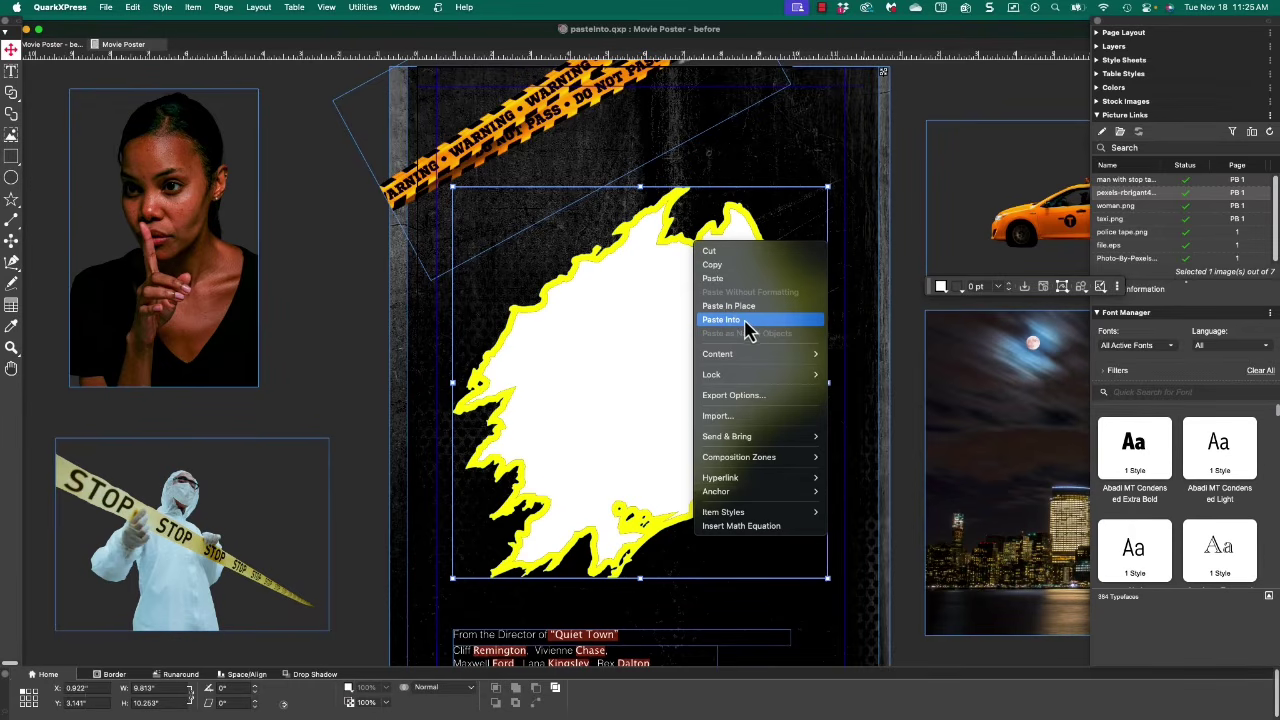
pyautogui.click(758, 320)
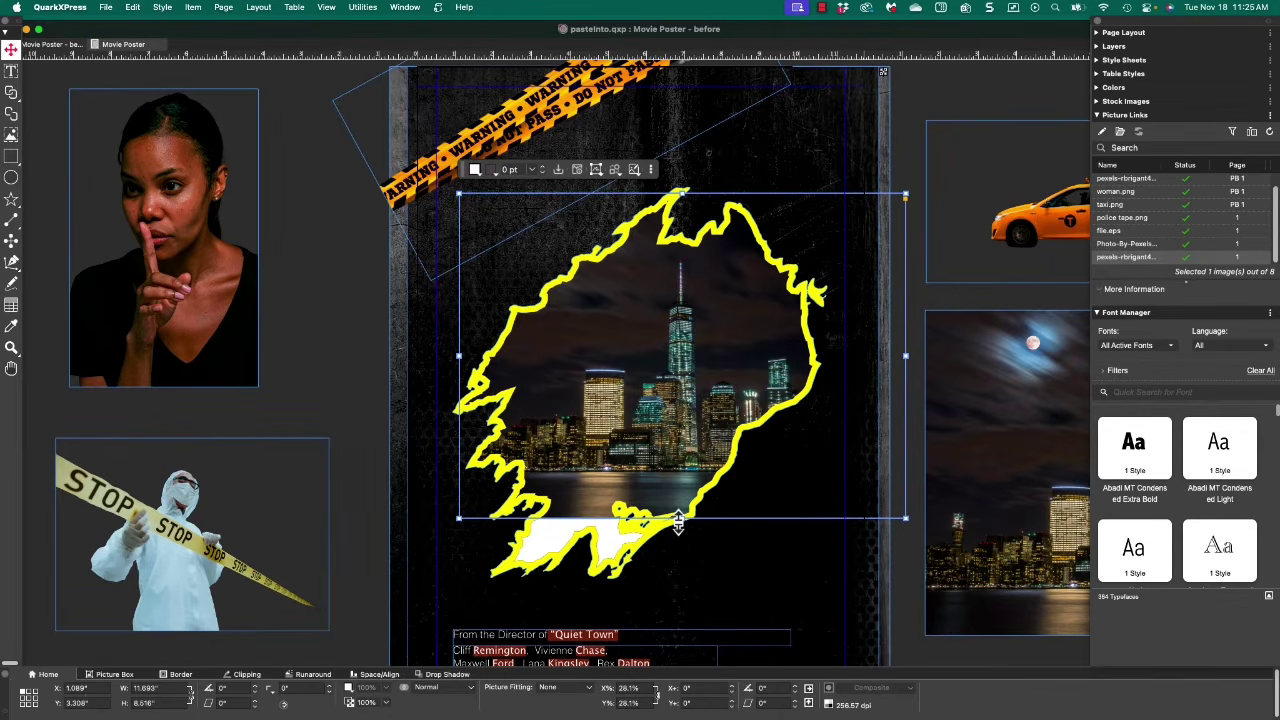
# Scale the pasted skyline proportionally to about 14.08" by 10.25", and offset the picture inside its box by about -2.03" horizontally and 0.18" vertically
pyautogui.moveTo(678, 522); pyautogui.dragTo(681, 584)
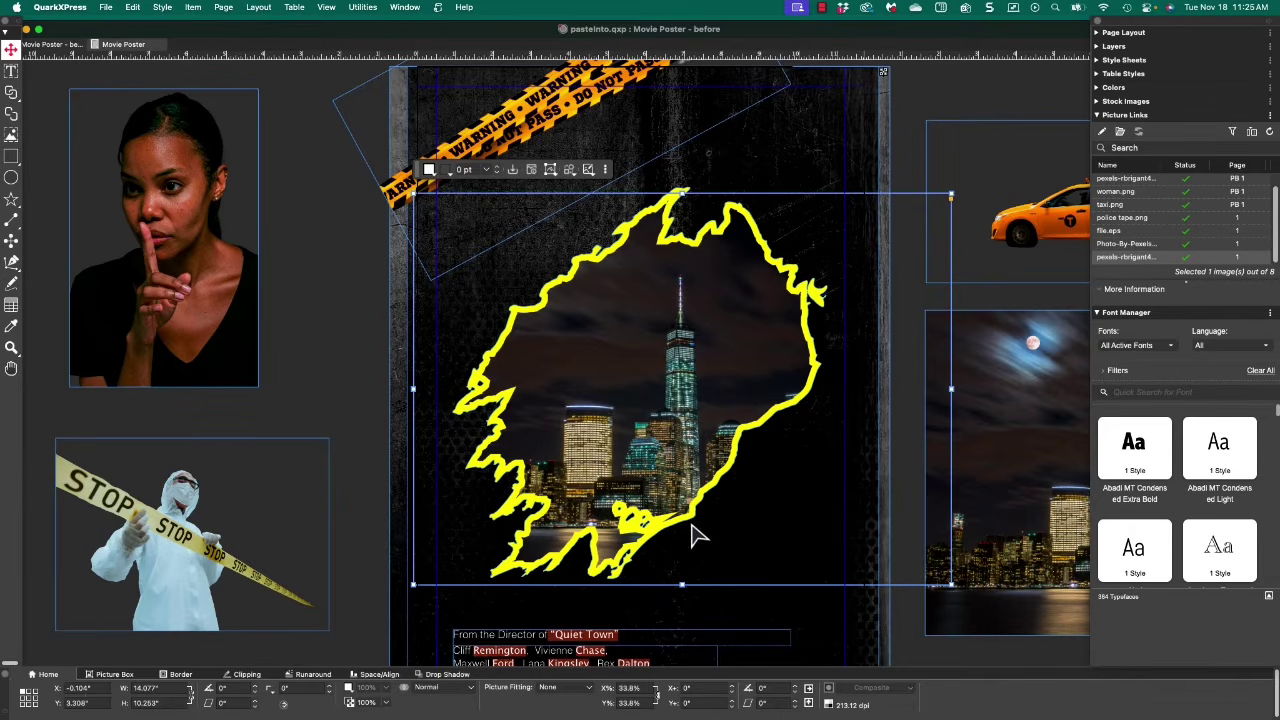
pyautogui.click(11, 135)
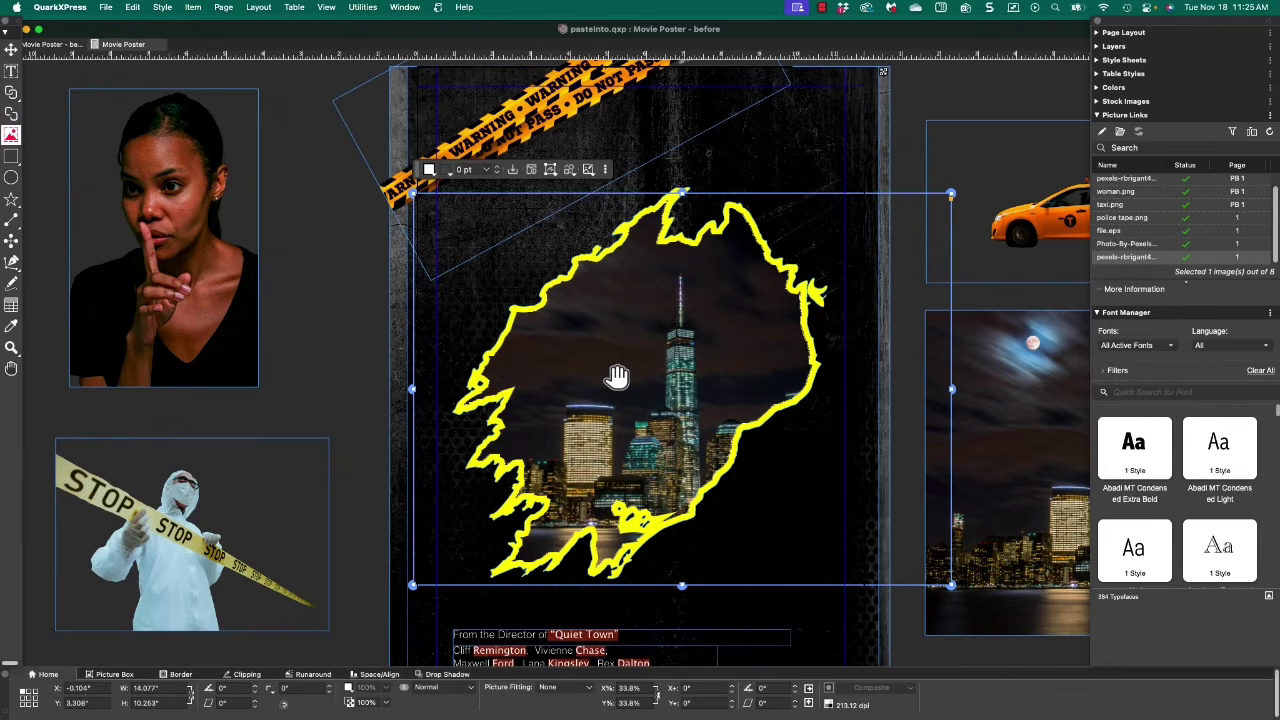
pyautogui.moveTo(617, 376); pyautogui.dragTo(565, 386)
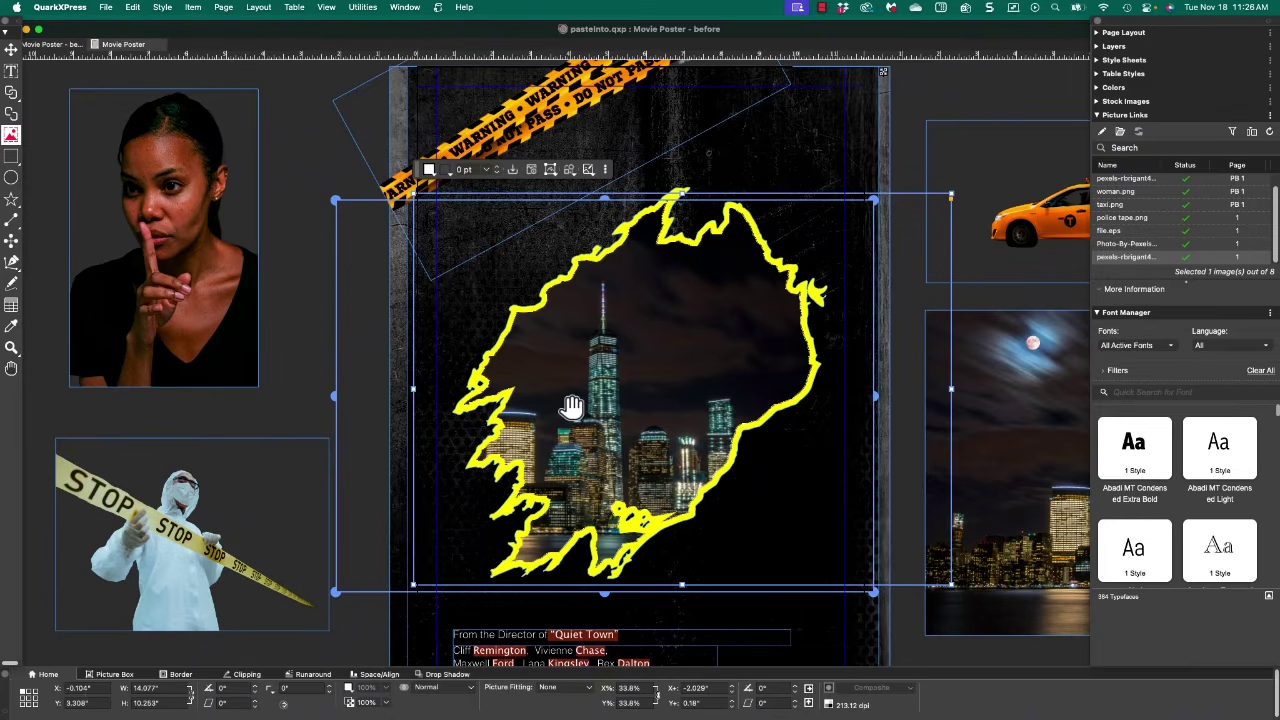
pyautogui.click(13, 60)
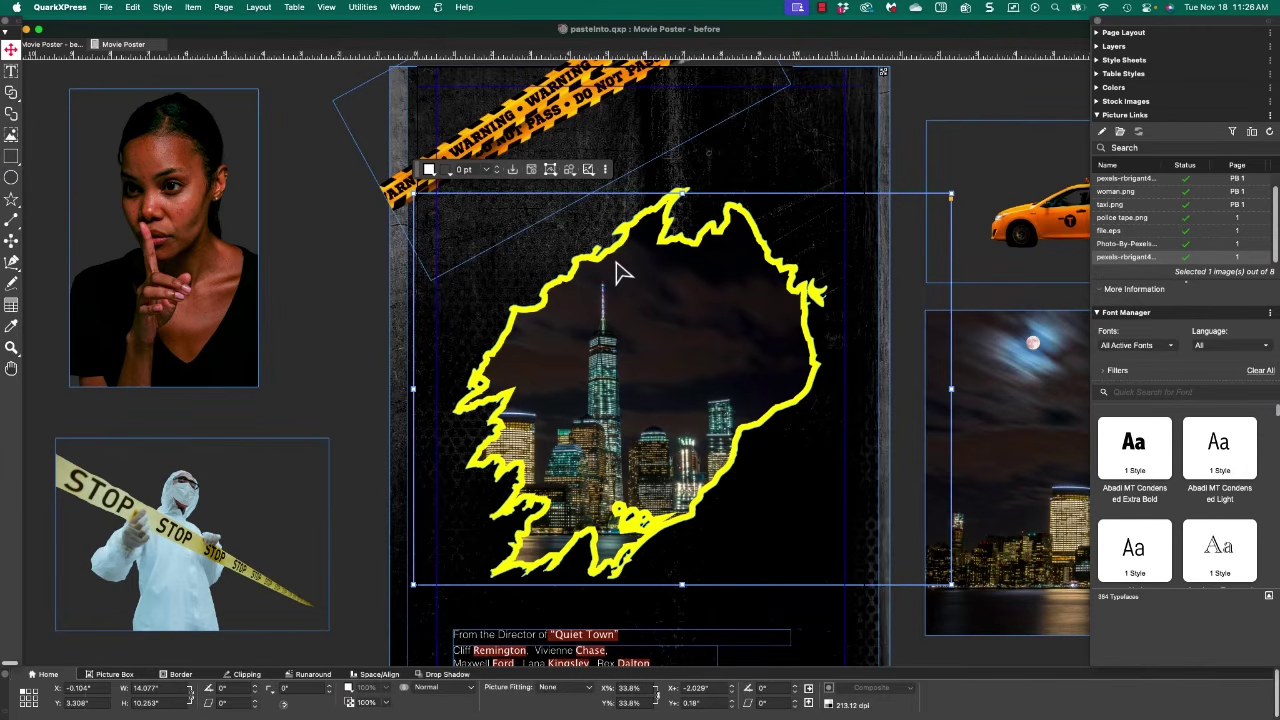
# Try to paste a copy of the woman picture into the yellow-outlined shape over the skyline, and undo the paste
pyautogui.rightClick(214, 242)
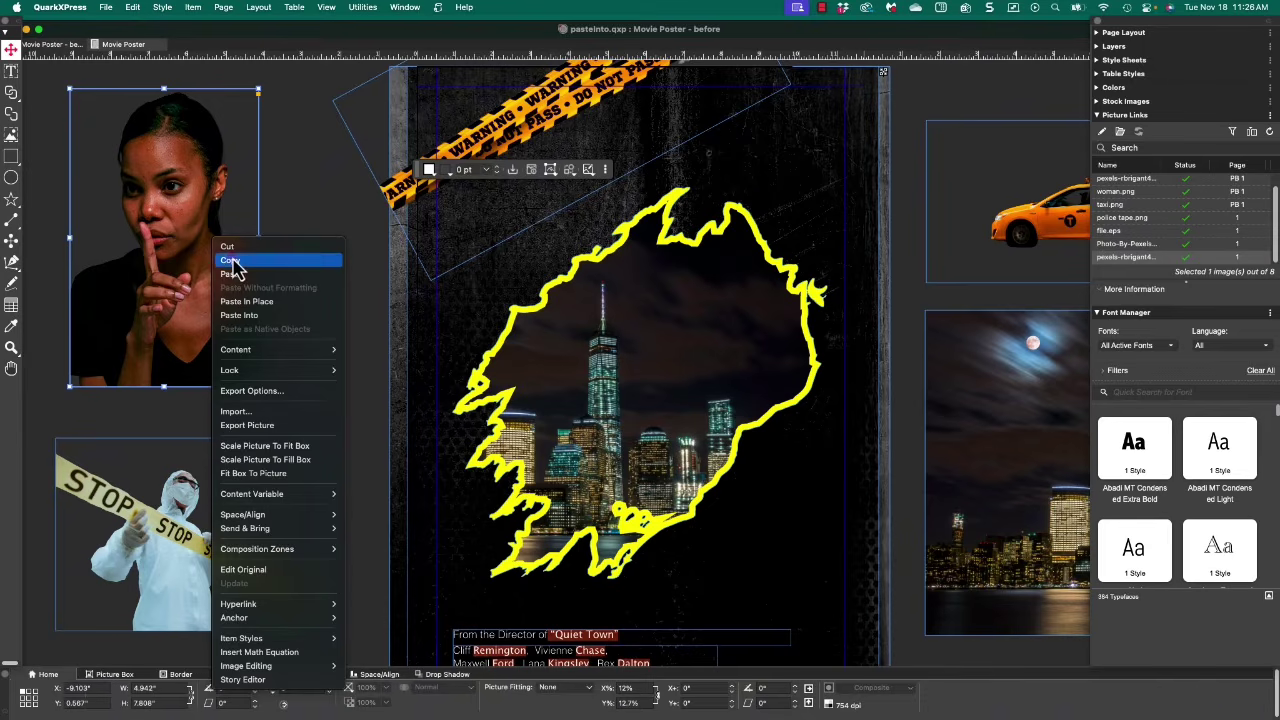
pyautogui.click(233, 263)
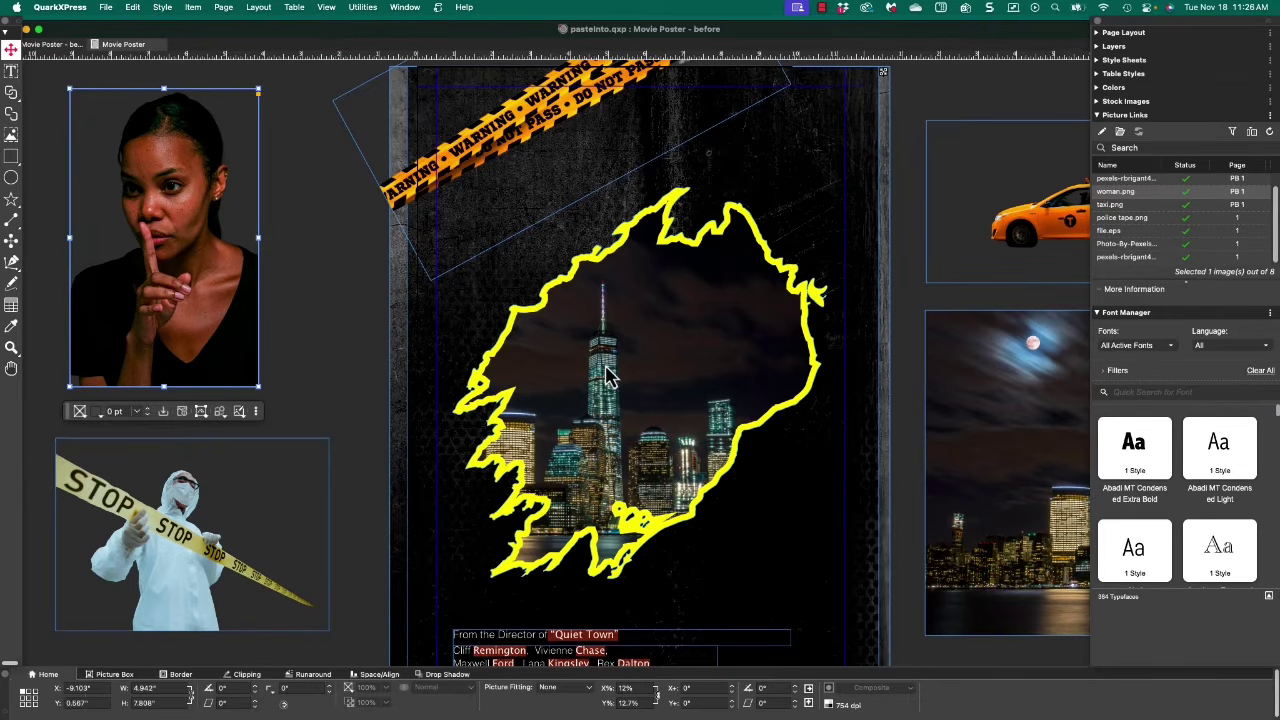
pyautogui.rightClick(609, 378)
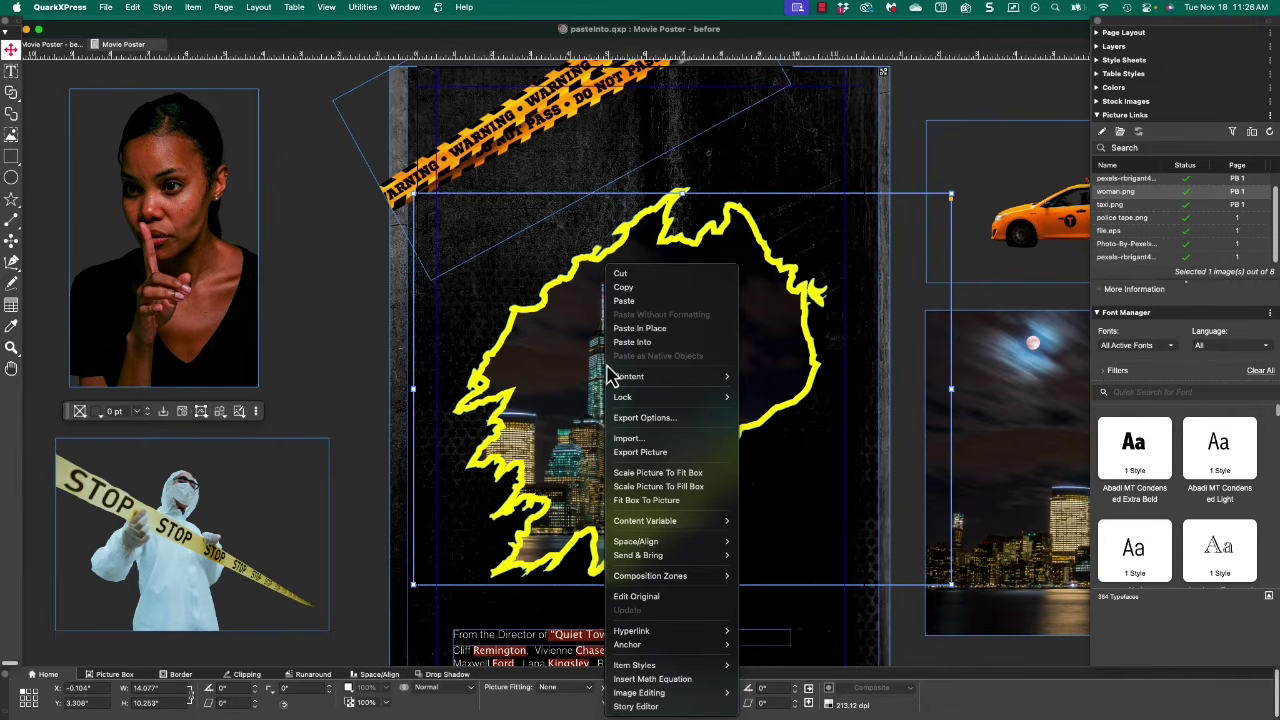
pyautogui.click(631, 342)
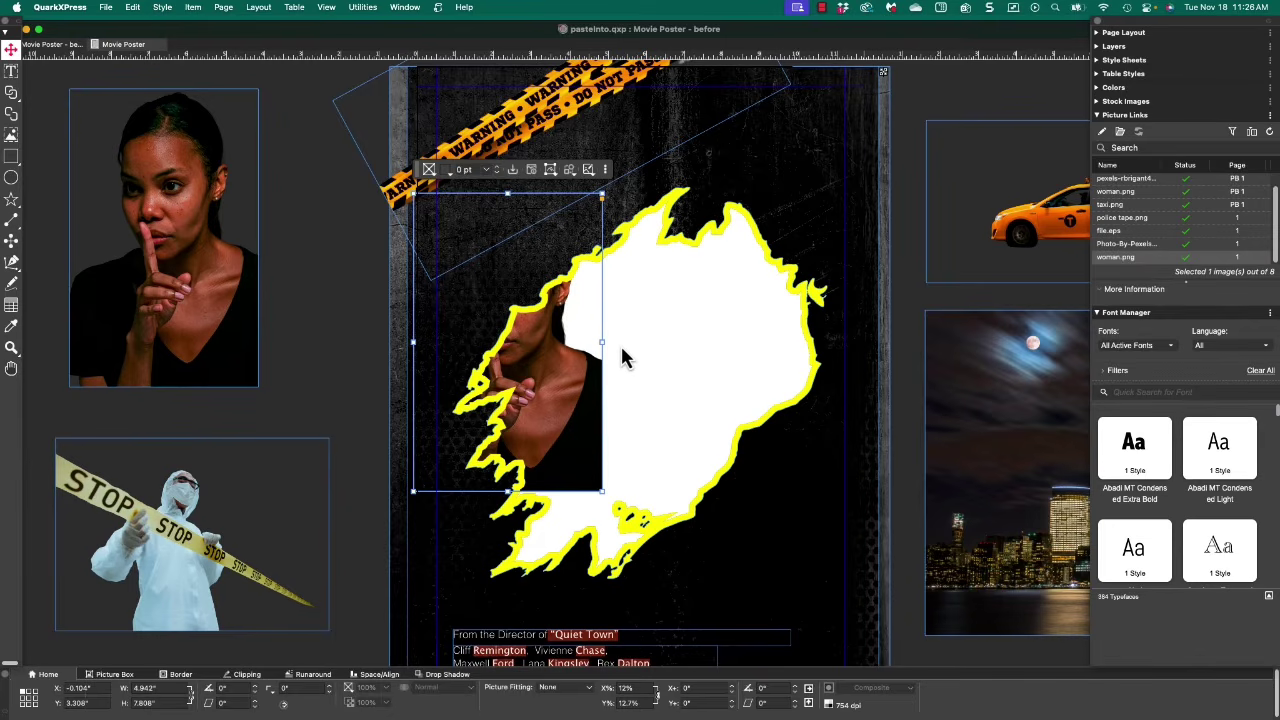
pyautogui.press('super+alt+v')
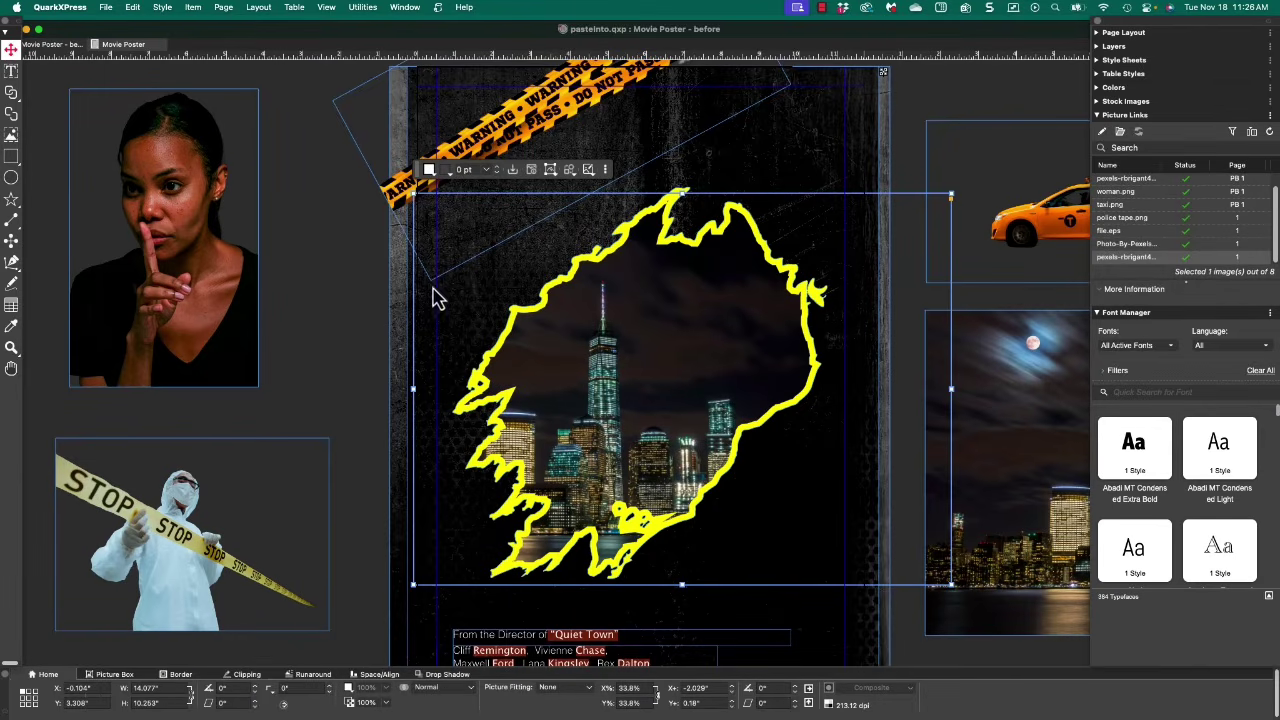
# Paste the copied woman picture into the yellow-outlined shape using Paste Into and move it to the shape's lower right, beside the skyscraper
pyautogui.click(355, 272)
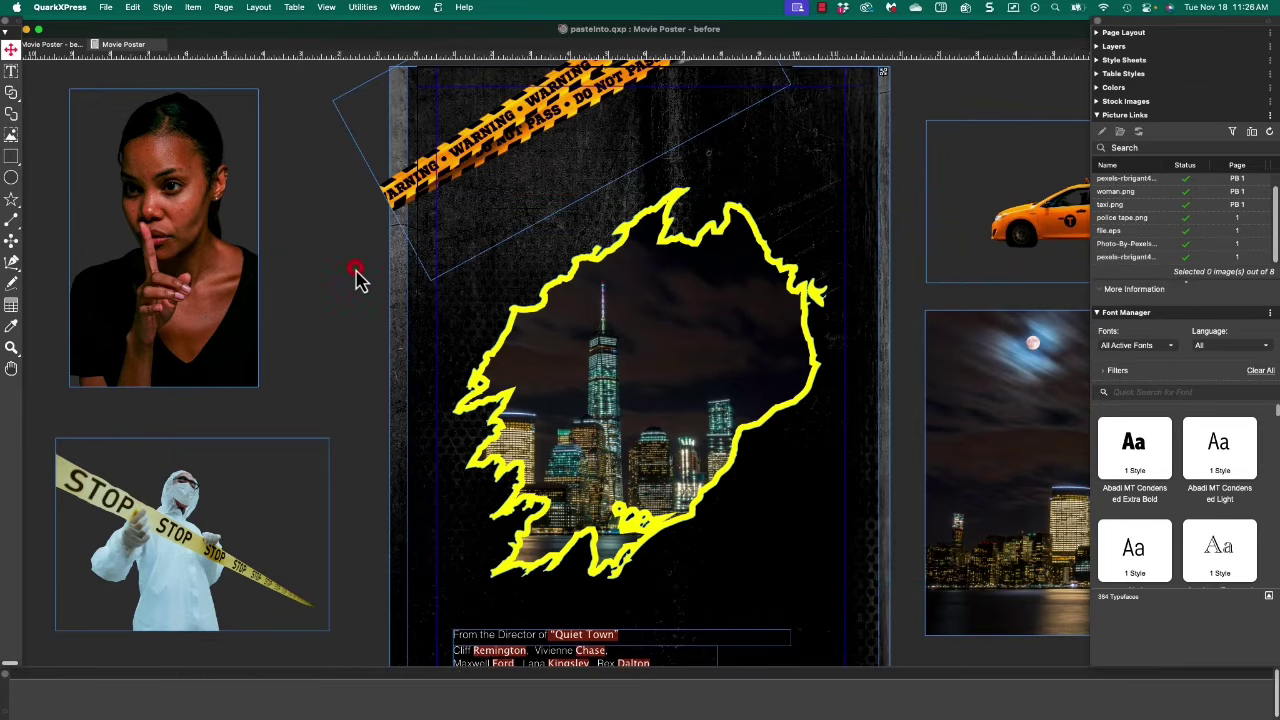
pyautogui.click(588, 272)
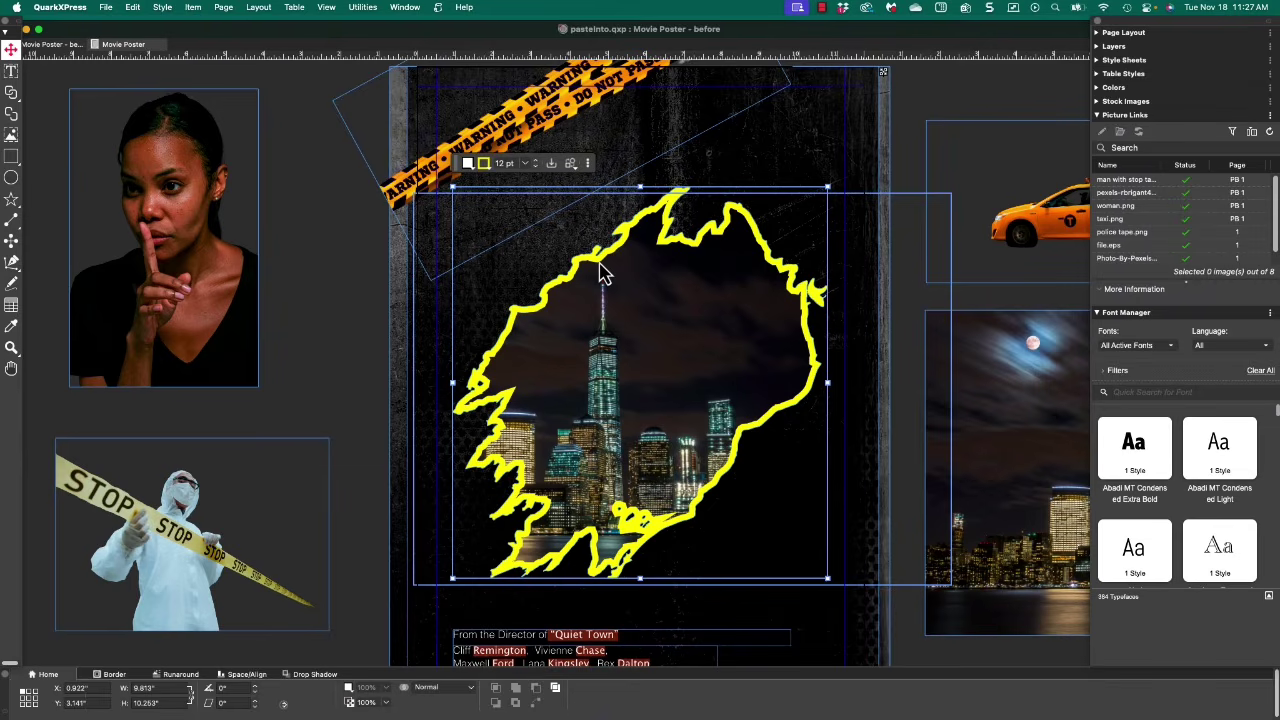
pyautogui.rightClick(601, 273)
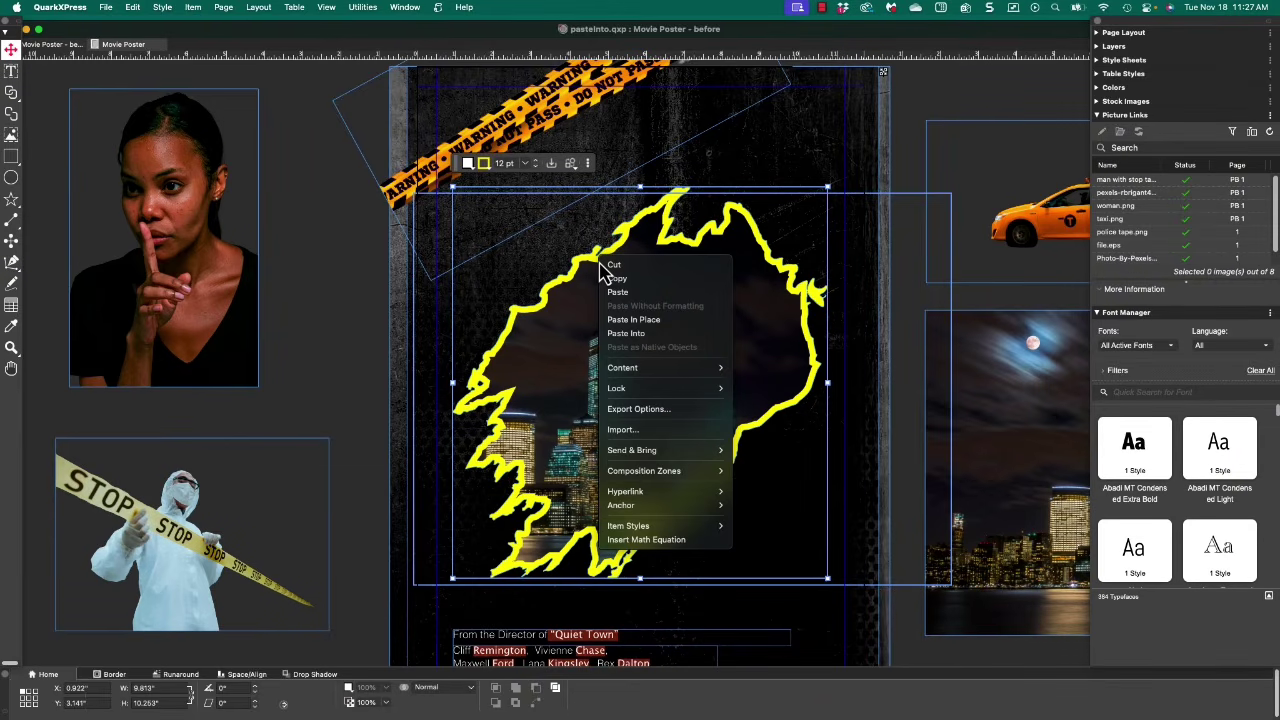
pyautogui.click(624, 333)
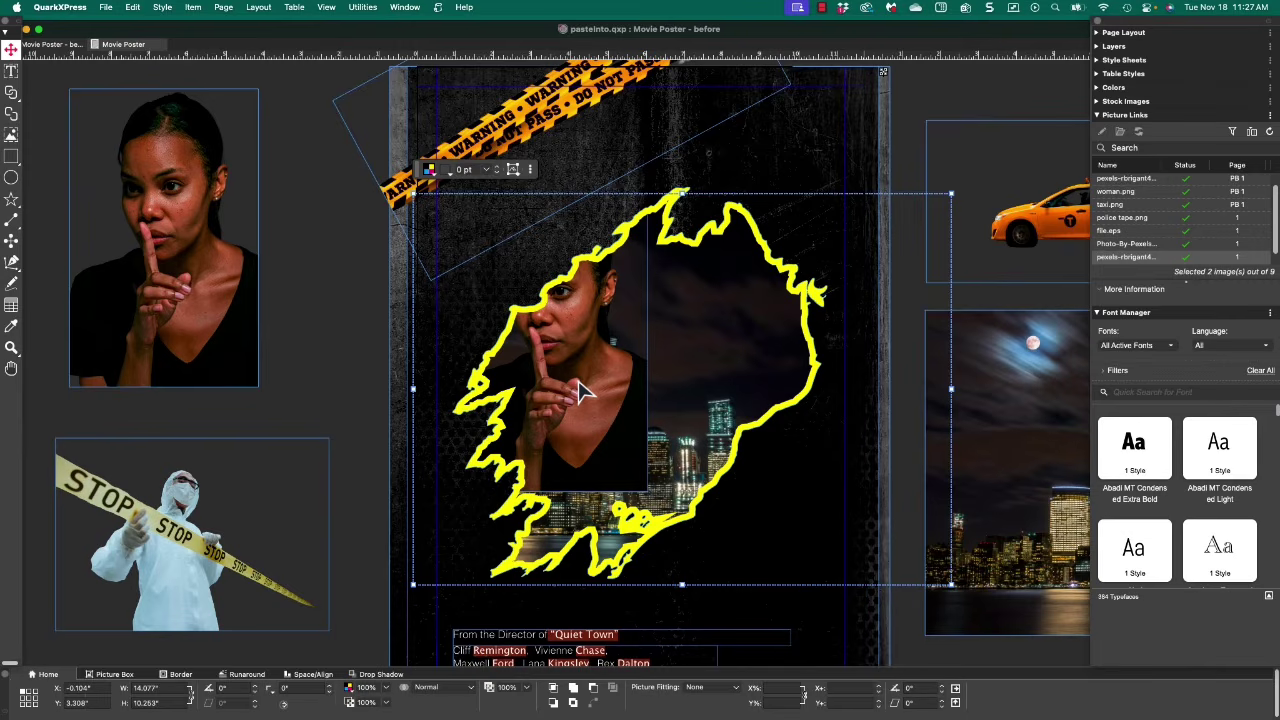
pyautogui.moveTo(583, 381); pyautogui.dragTo(715, 489)
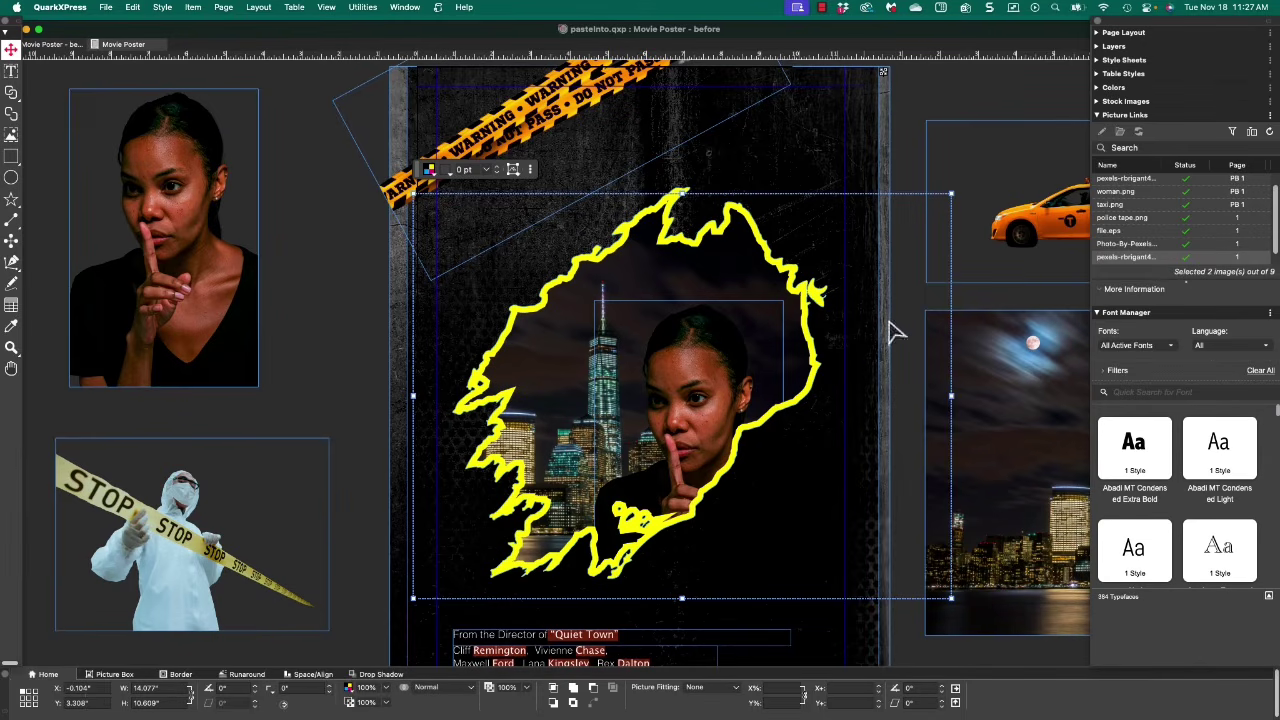
# Copy the taxi picture, paste it into the yellow-outlined shape with Paste Into, and move it to the shape's lower left
pyautogui.rightClick(1025, 233)
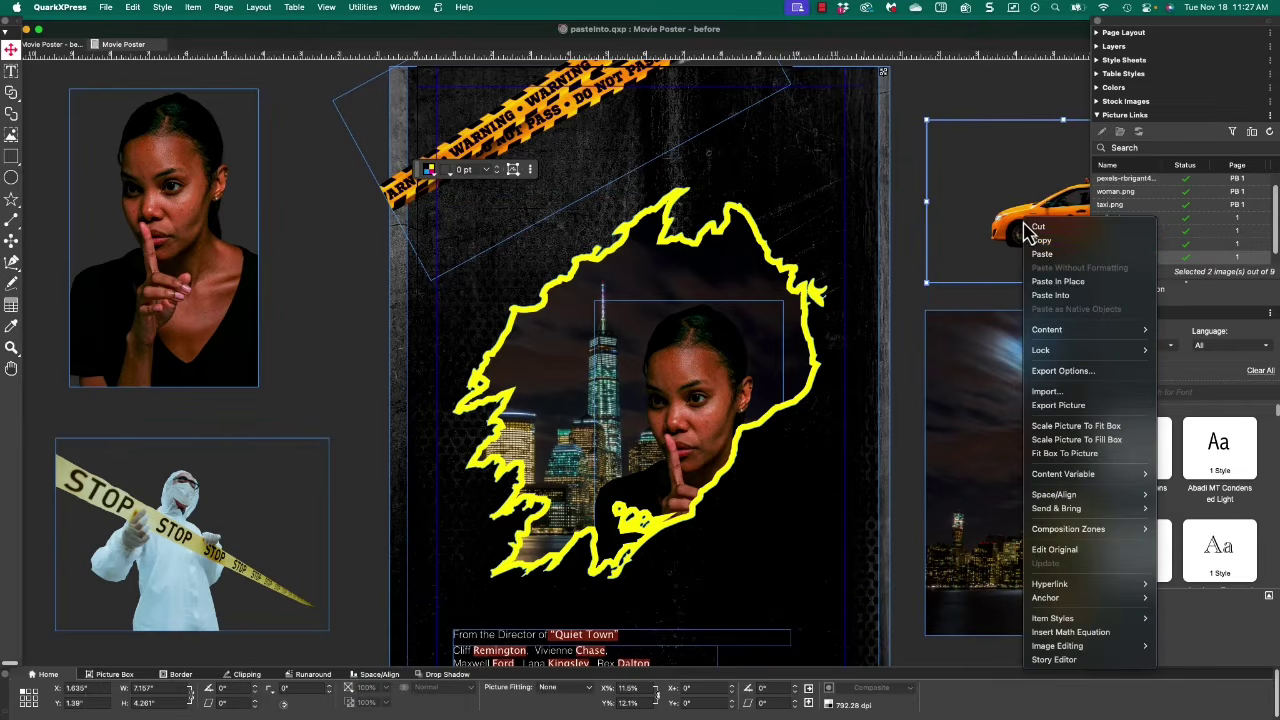
pyautogui.click(1036, 253)
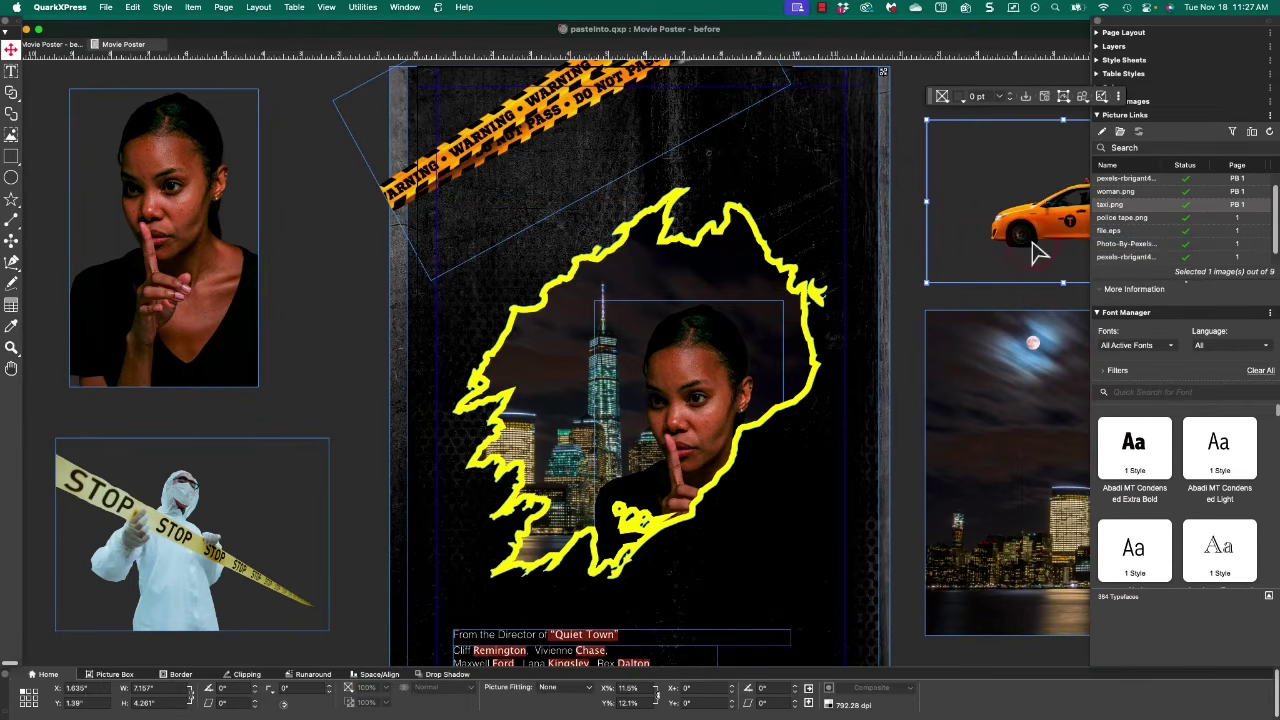
pyautogui.click(620, 397)
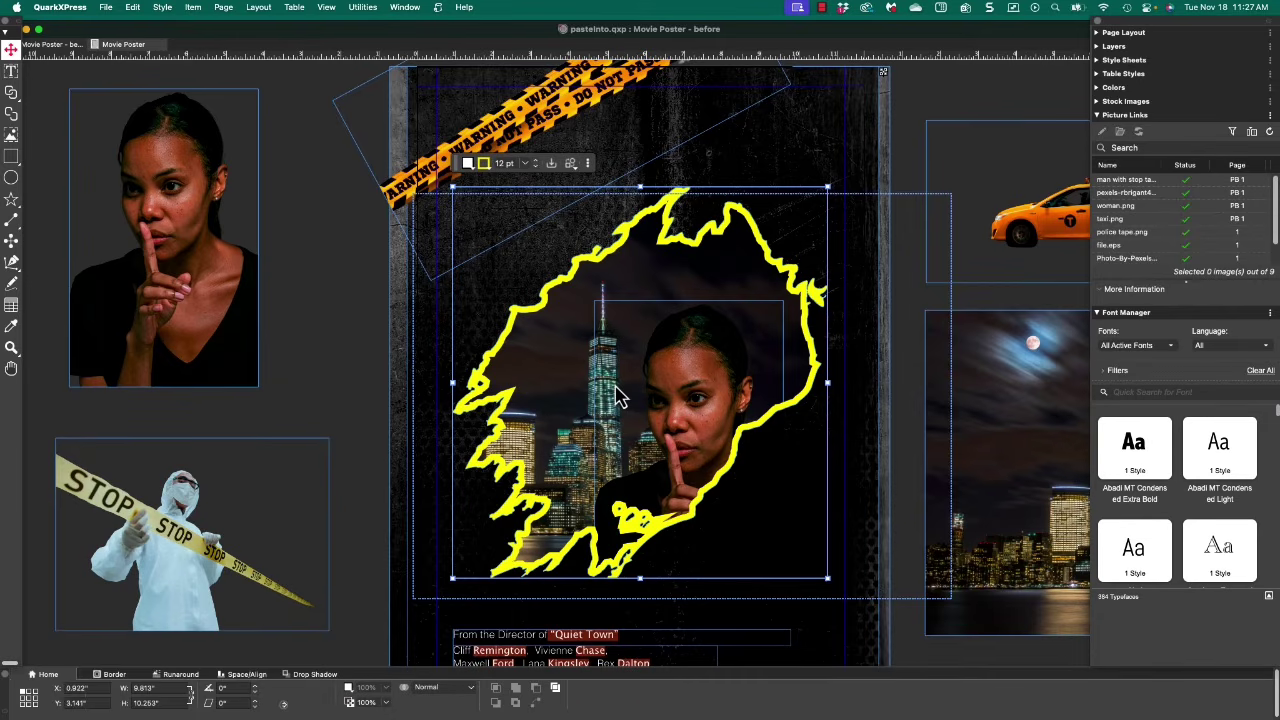
pyautogui.rightClick(620, 394)
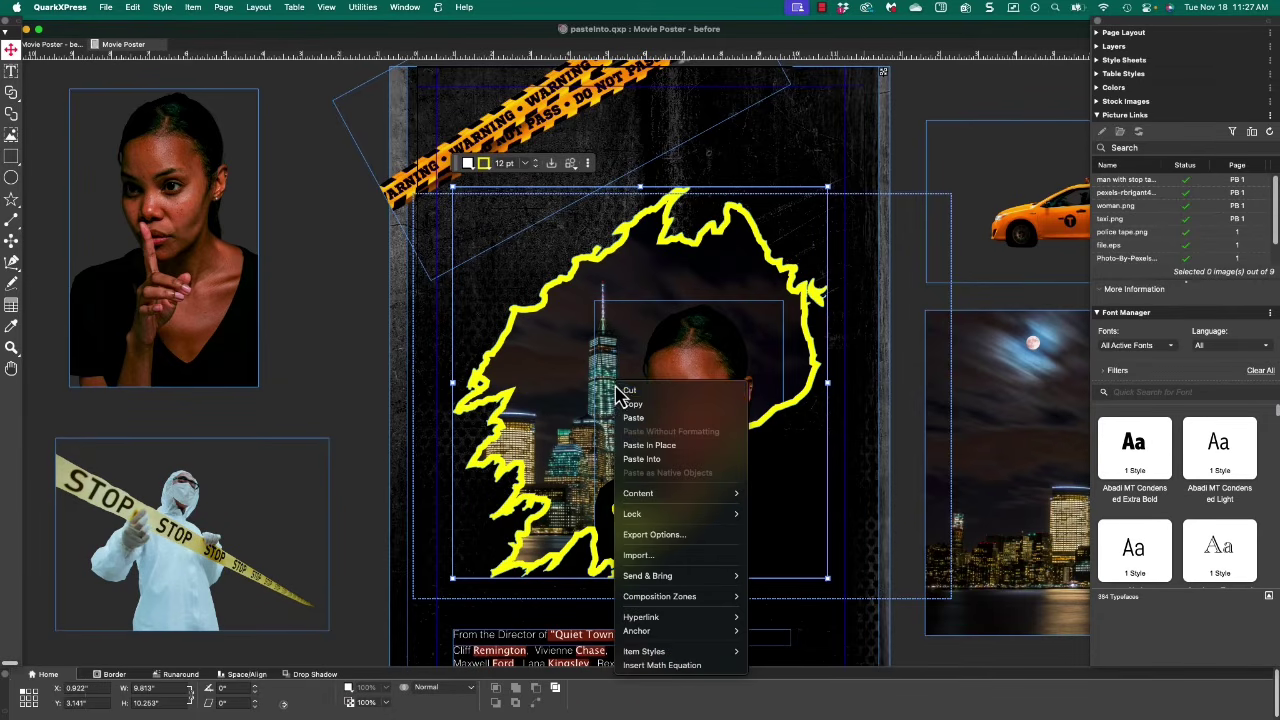
pyautogui.click(645, 458)
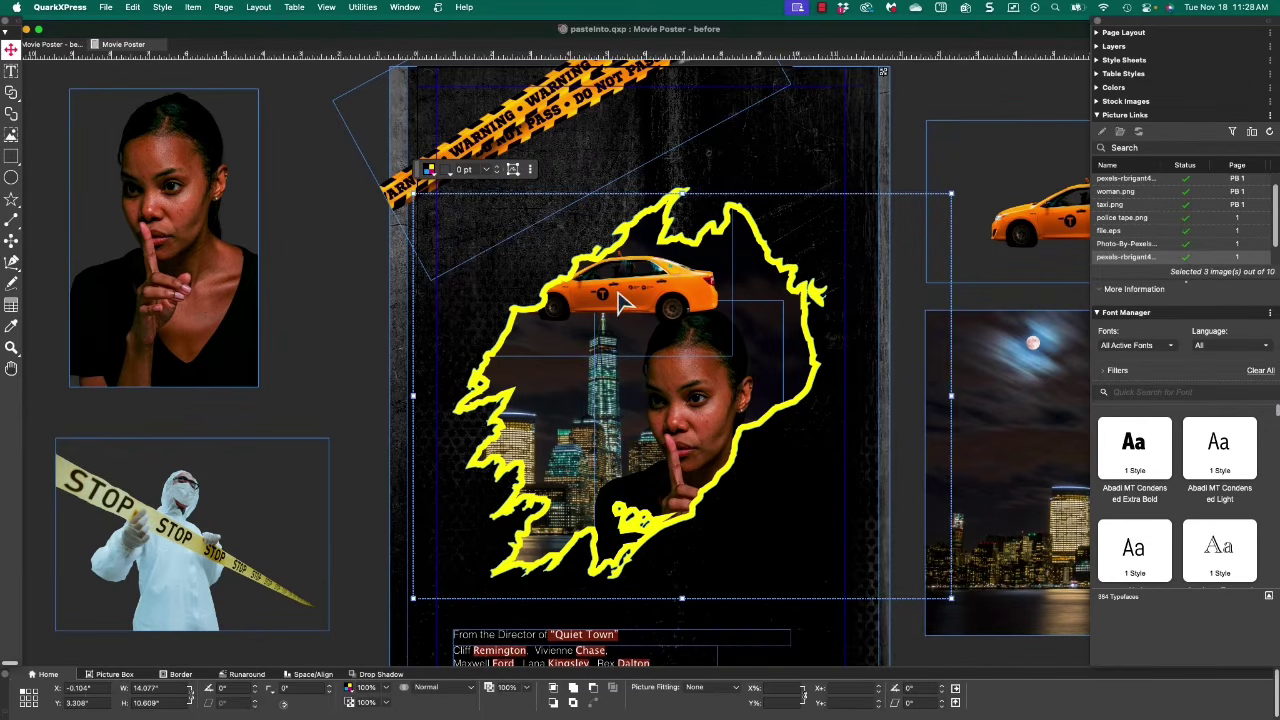
pyautogui.moveTo(620, 297); pyautogui.dragTo(566, 470)
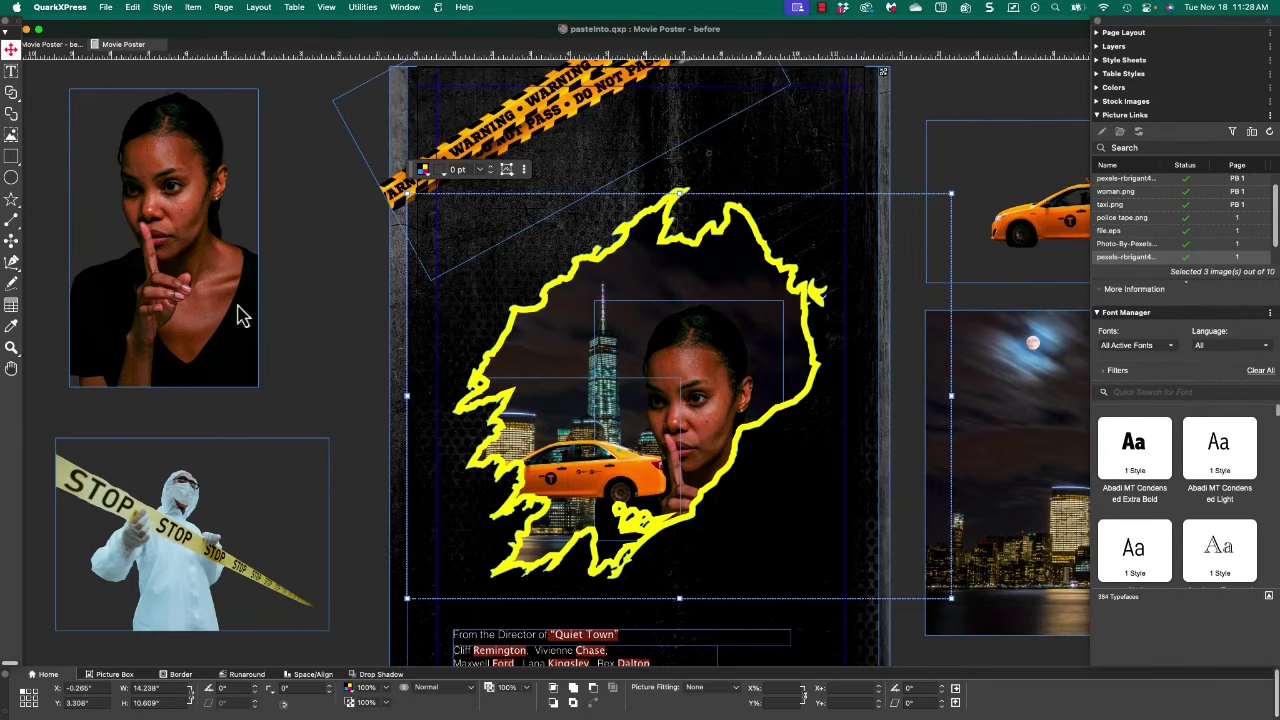
# Select only the nested taxi picture inside the shape, send it backward one level in the stacking order, and deselect it
pyautogui.click(12, 137)
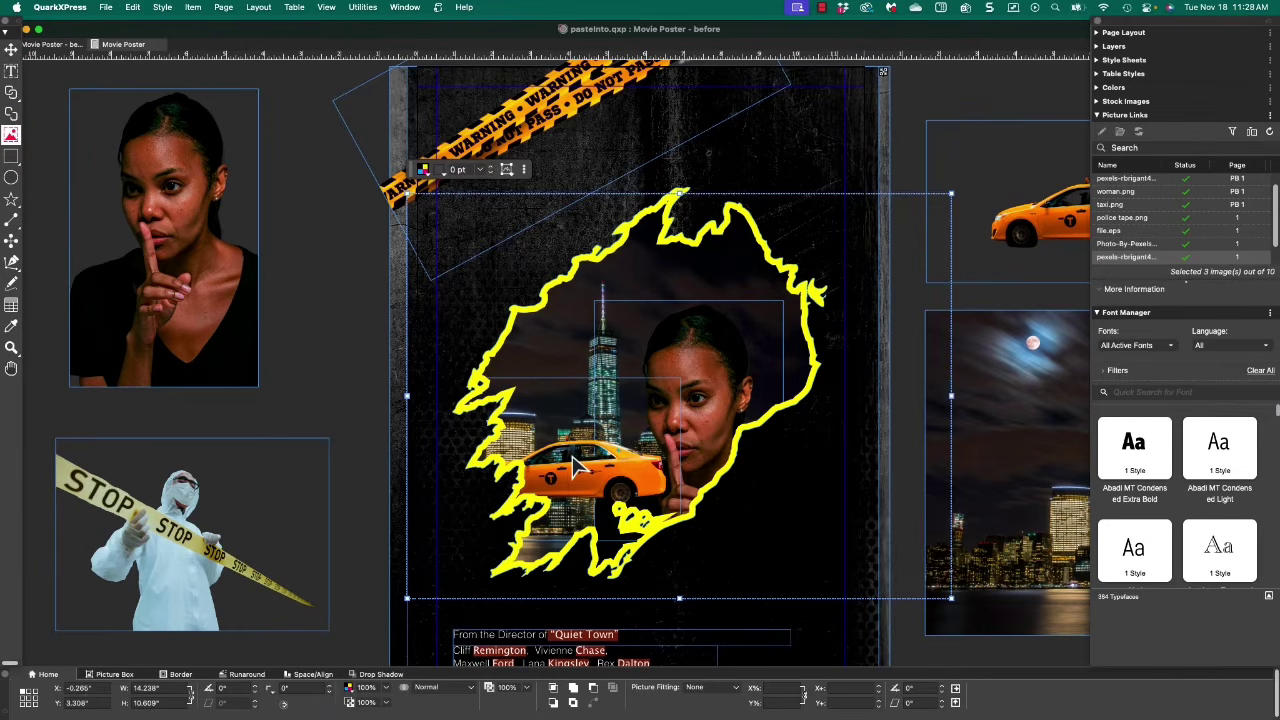
pyautogui.click(348, 399)
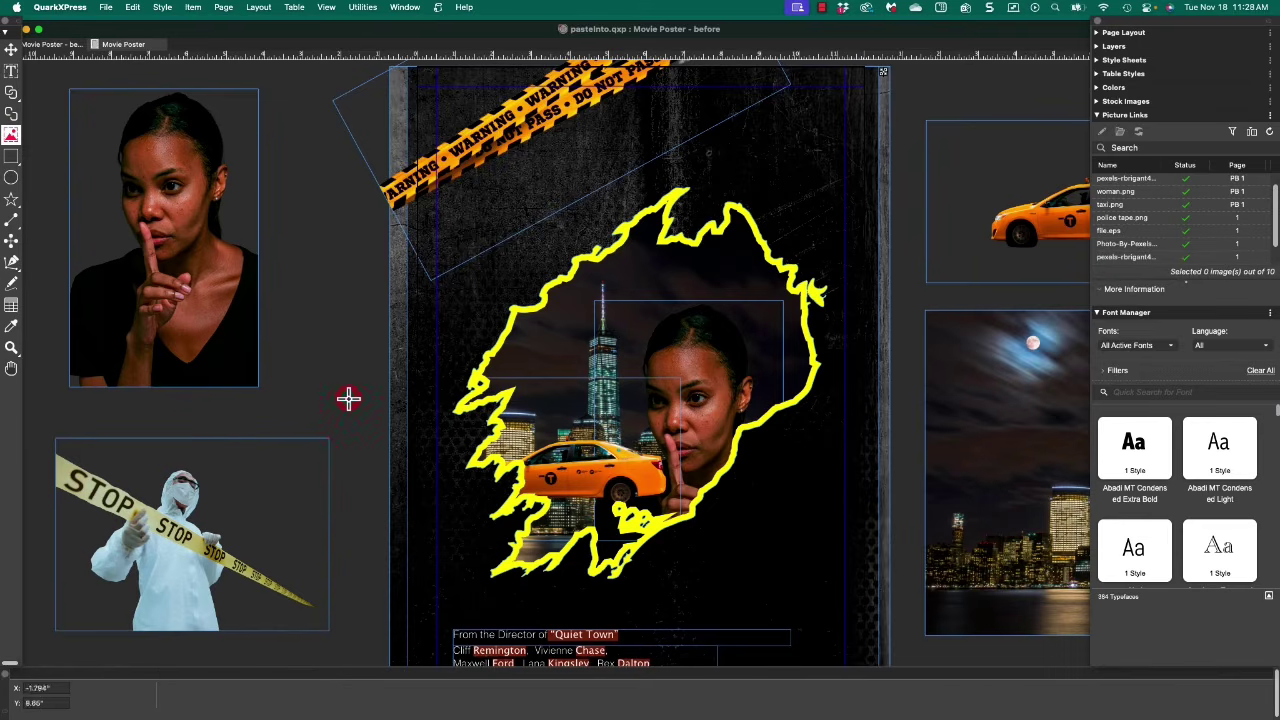
pyautogui.click(584, 494)
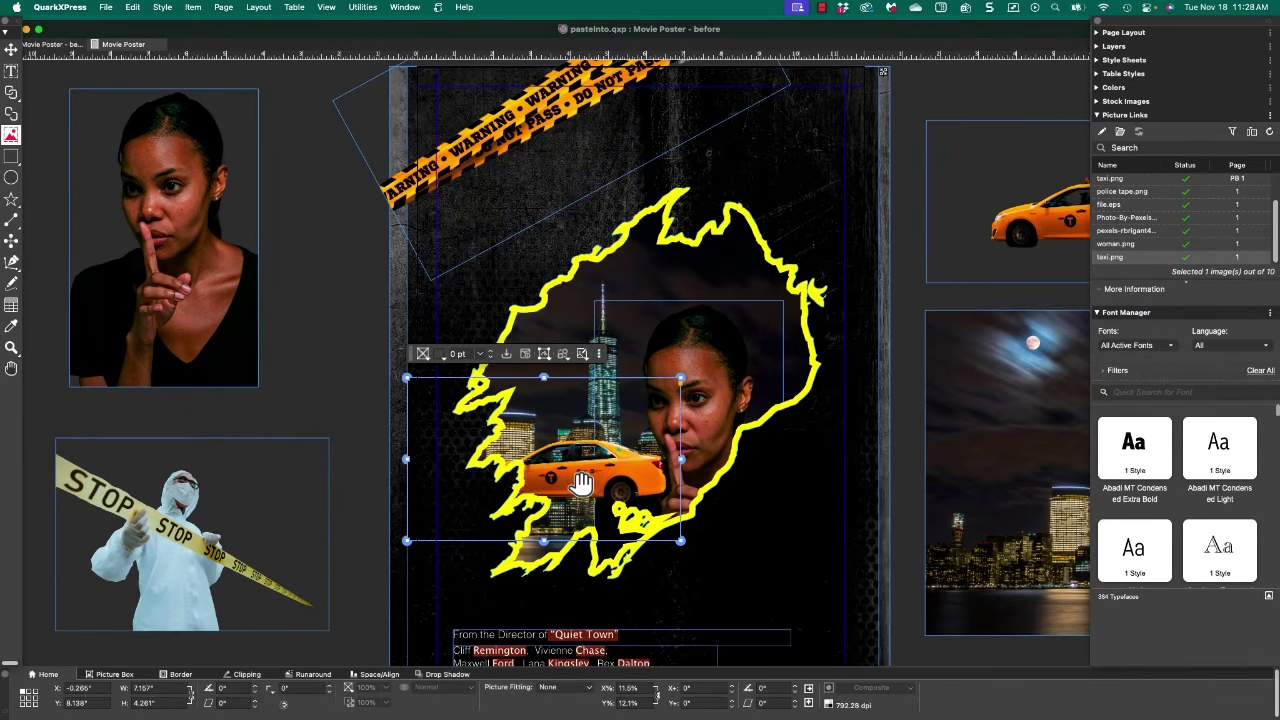
pyautogui.rightClick(585, 490)
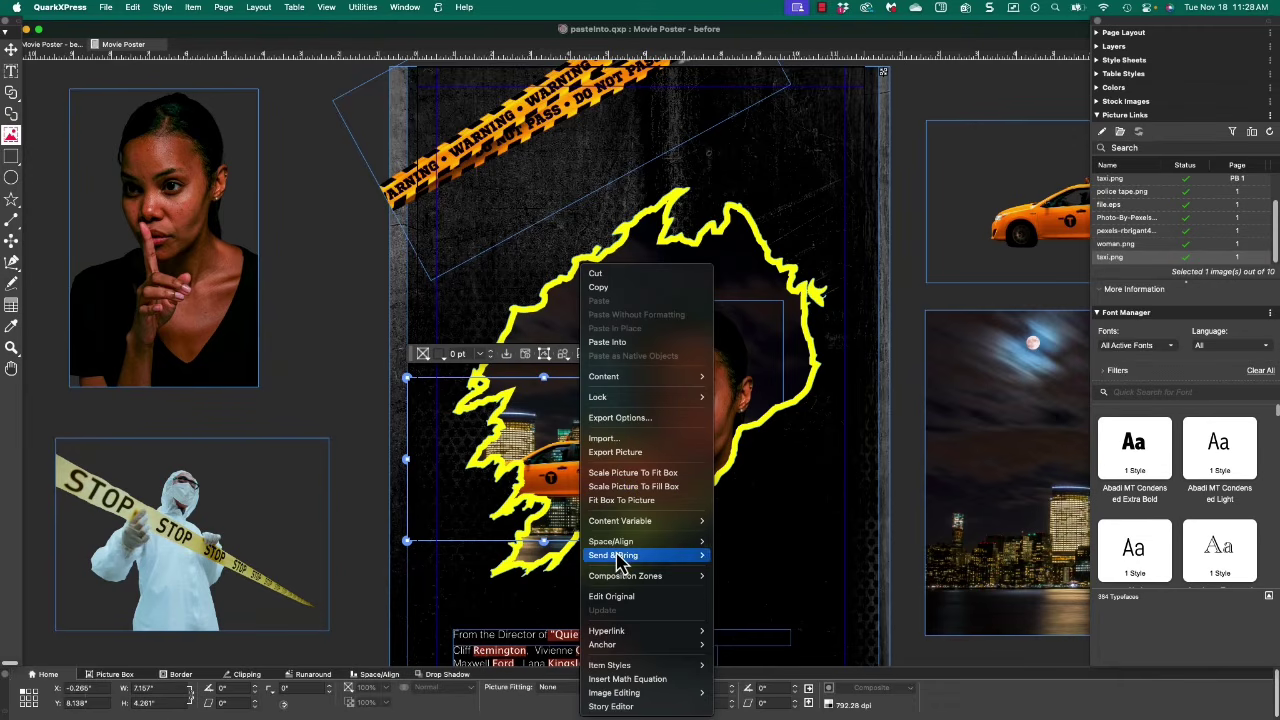
pyautogui.moveTo(620, 555)
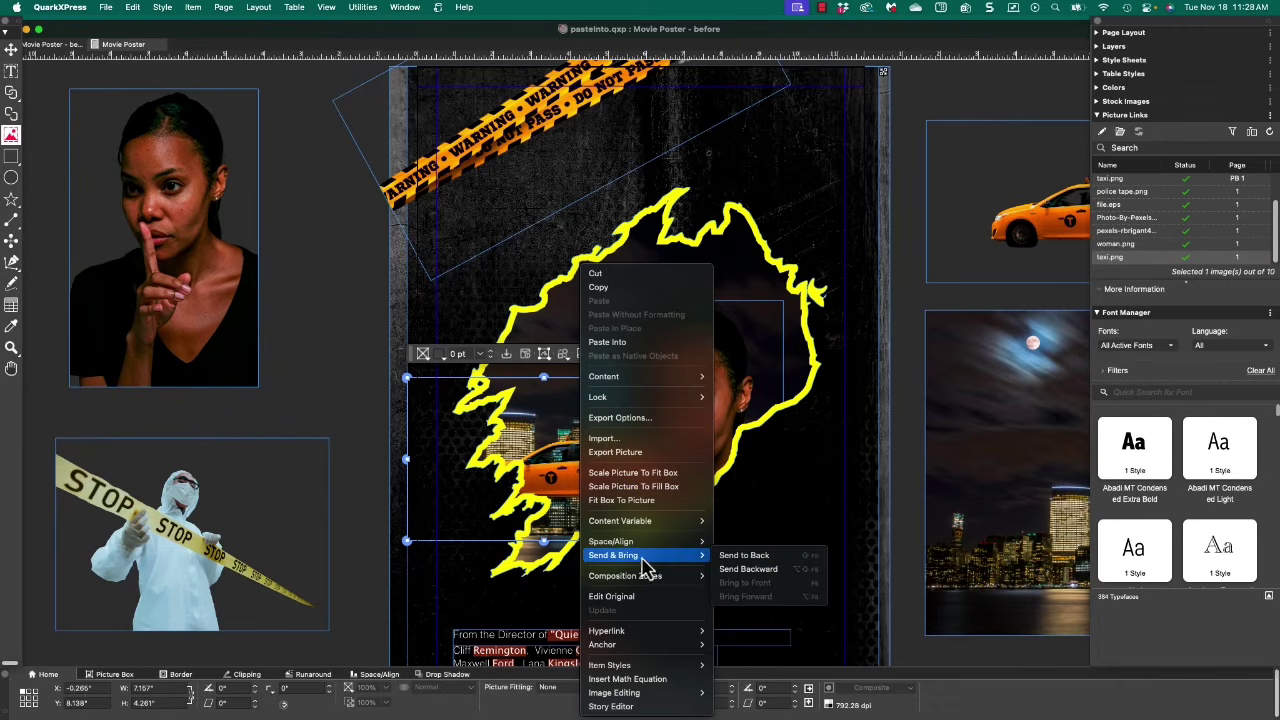
pyautogui.click(740, 570)
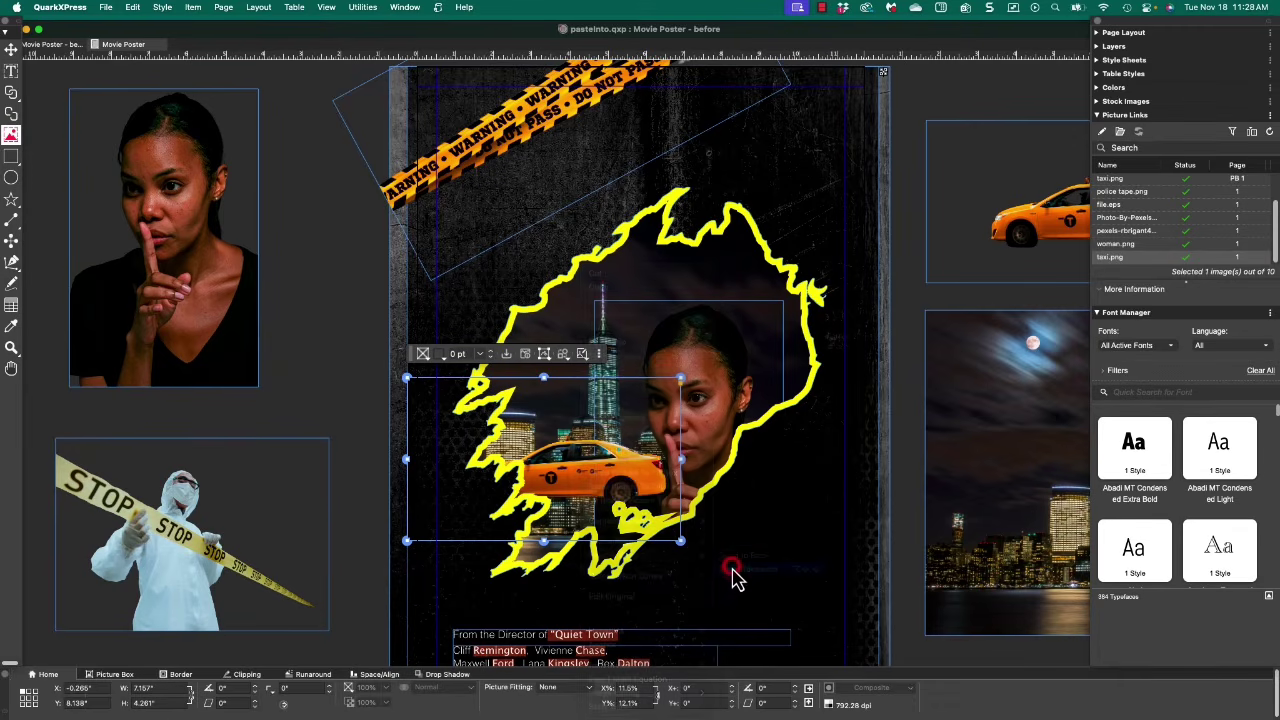
pyautogui.click(337, 321)
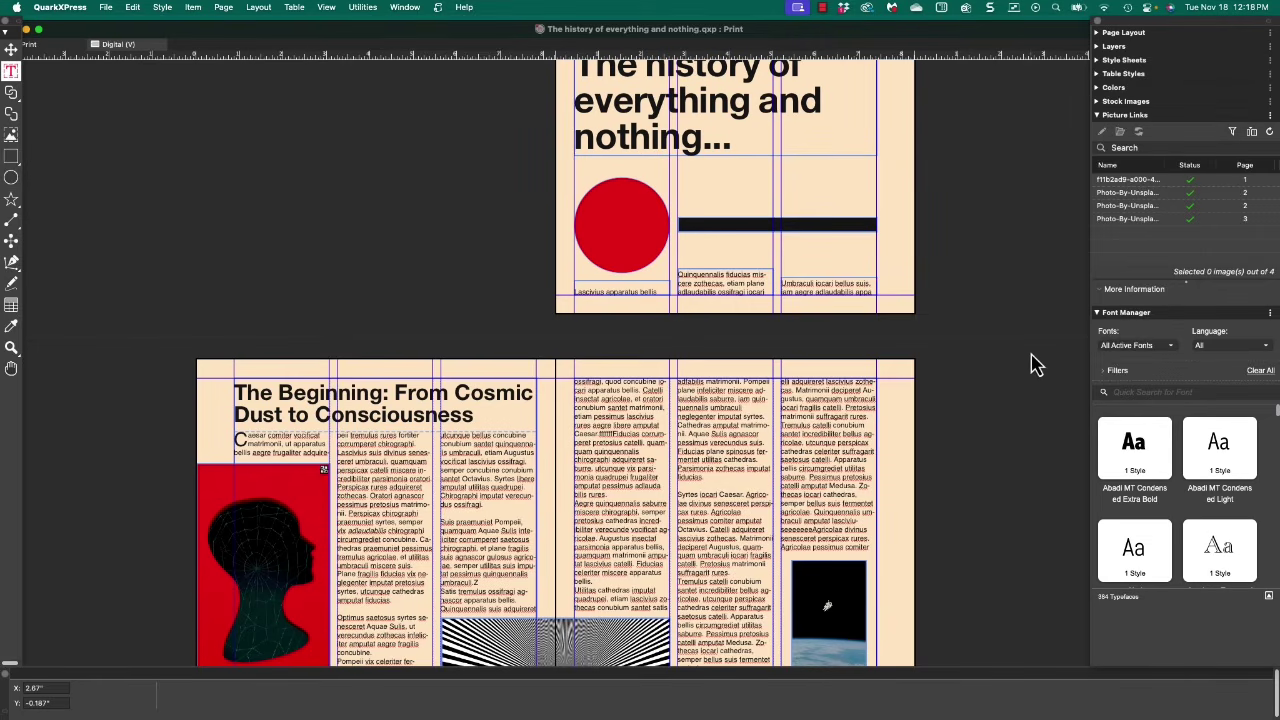
# Set Magenta as the paper color of the layout
pyautogui.click(1097, 88)
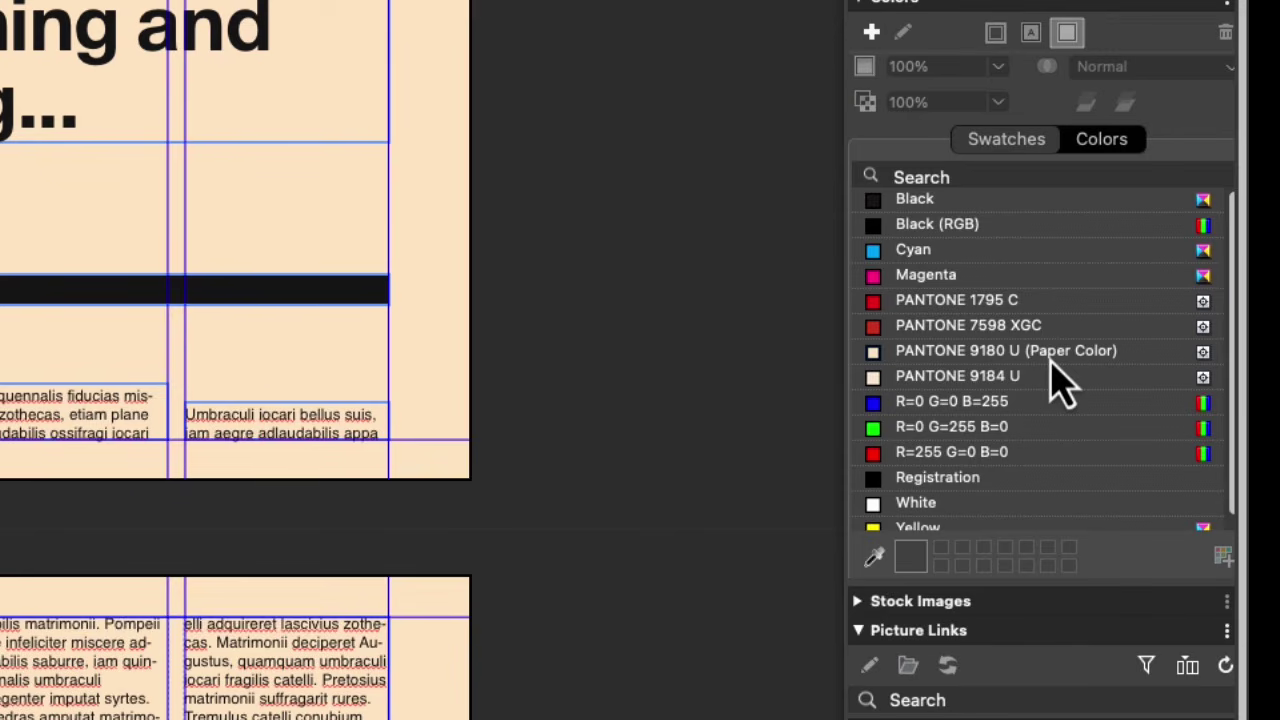
pyautogui.rightClick(993, 289)
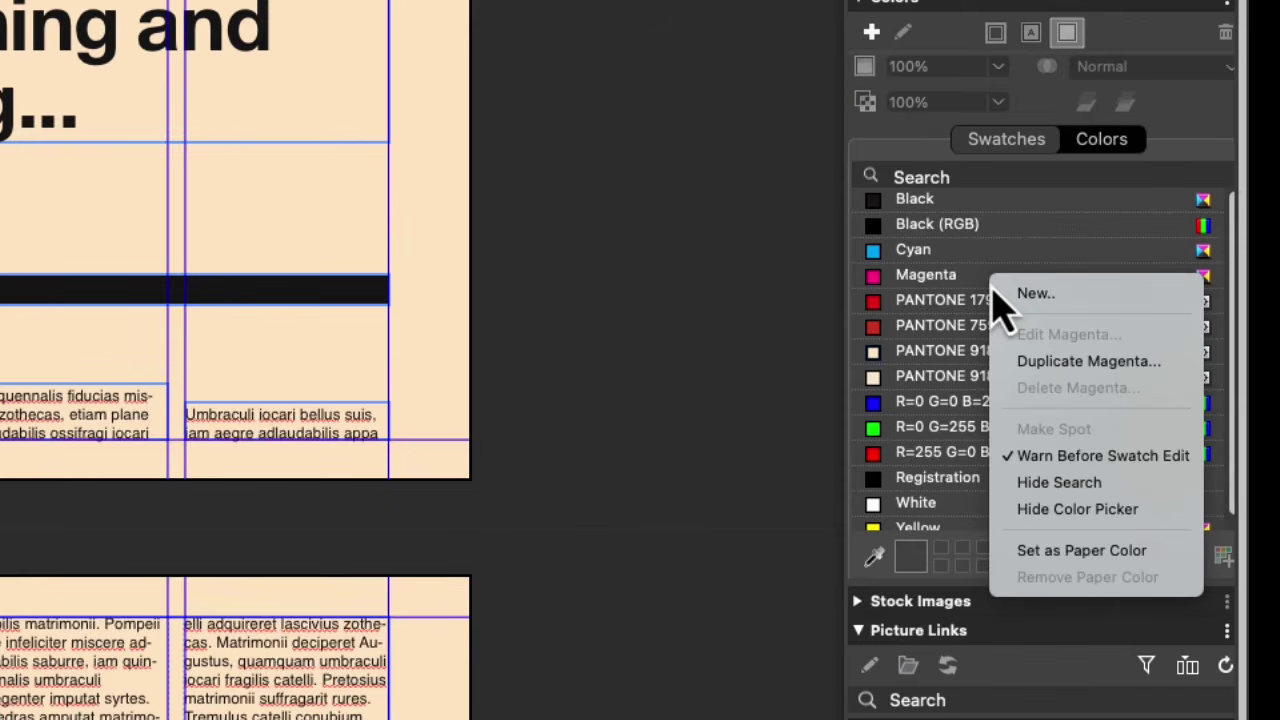
pyautogui.click(1063, 558)
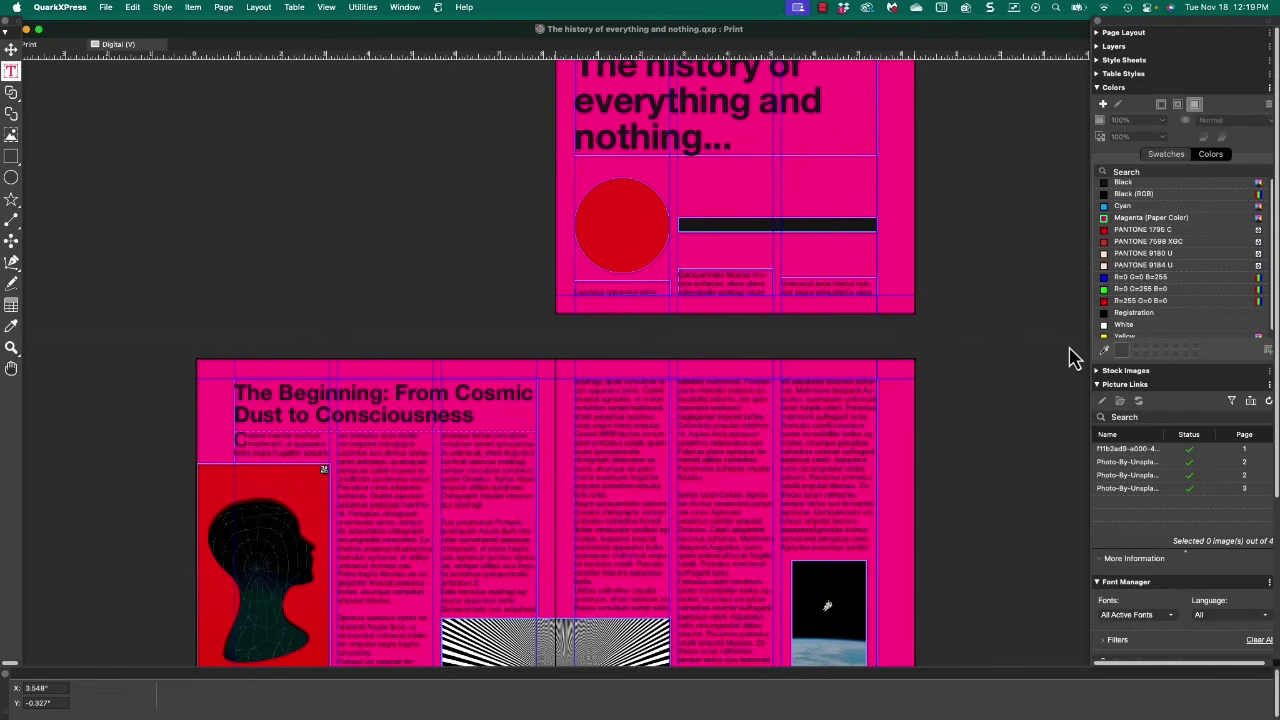
# Change the paper color to PANTONE 7598 XGC and back to PANTONE 9180 U
pyautogui.rightClick(1180, 253)
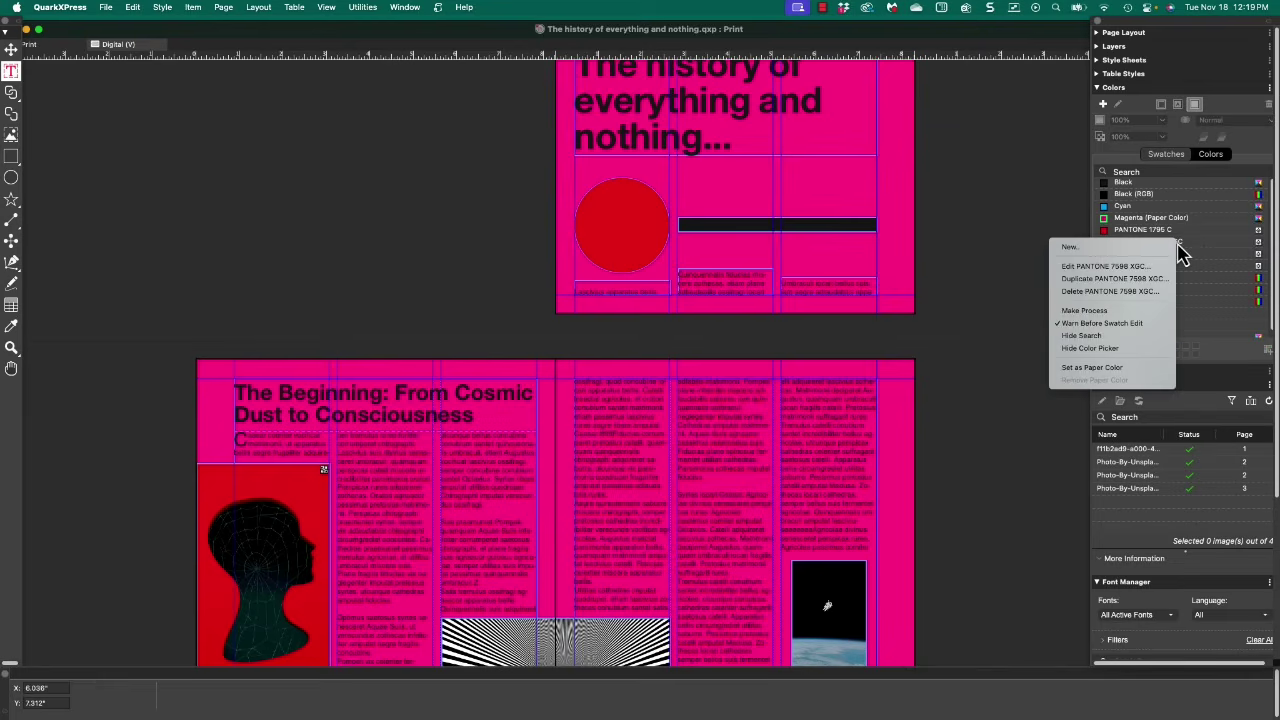
pyautogui.click(1116, 367)
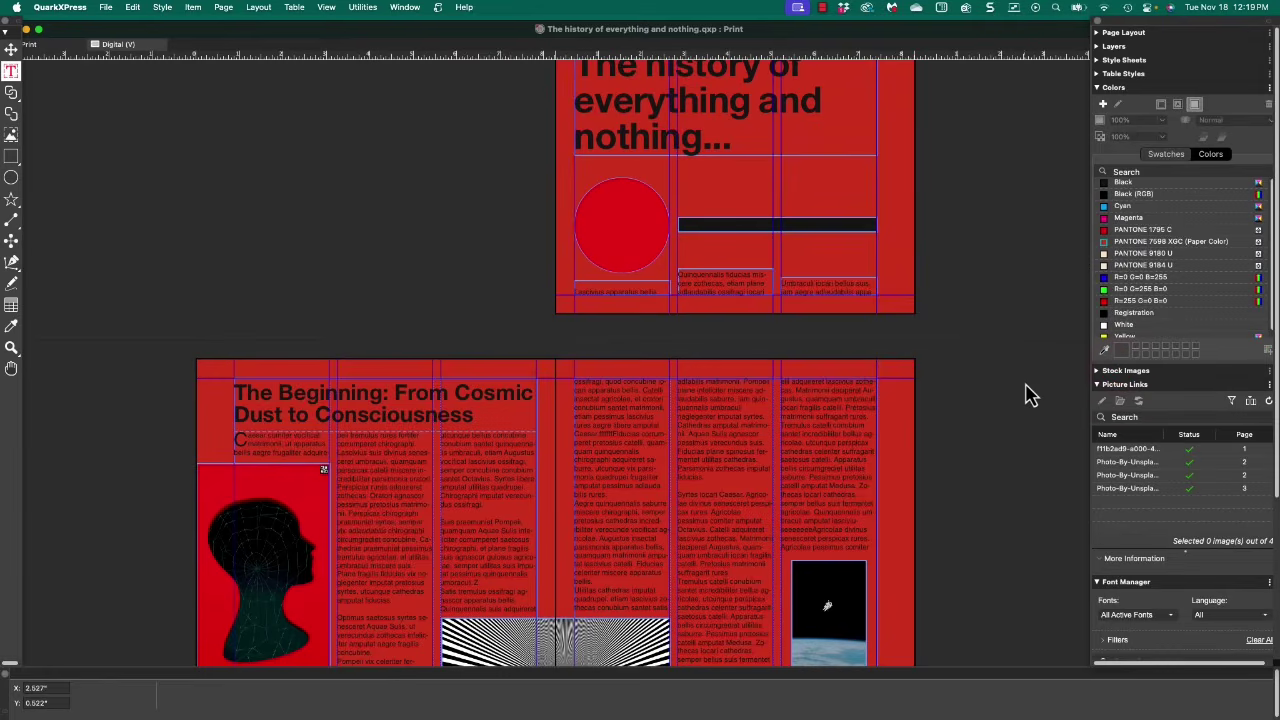
pyautogui.rightClick(1170, 256)
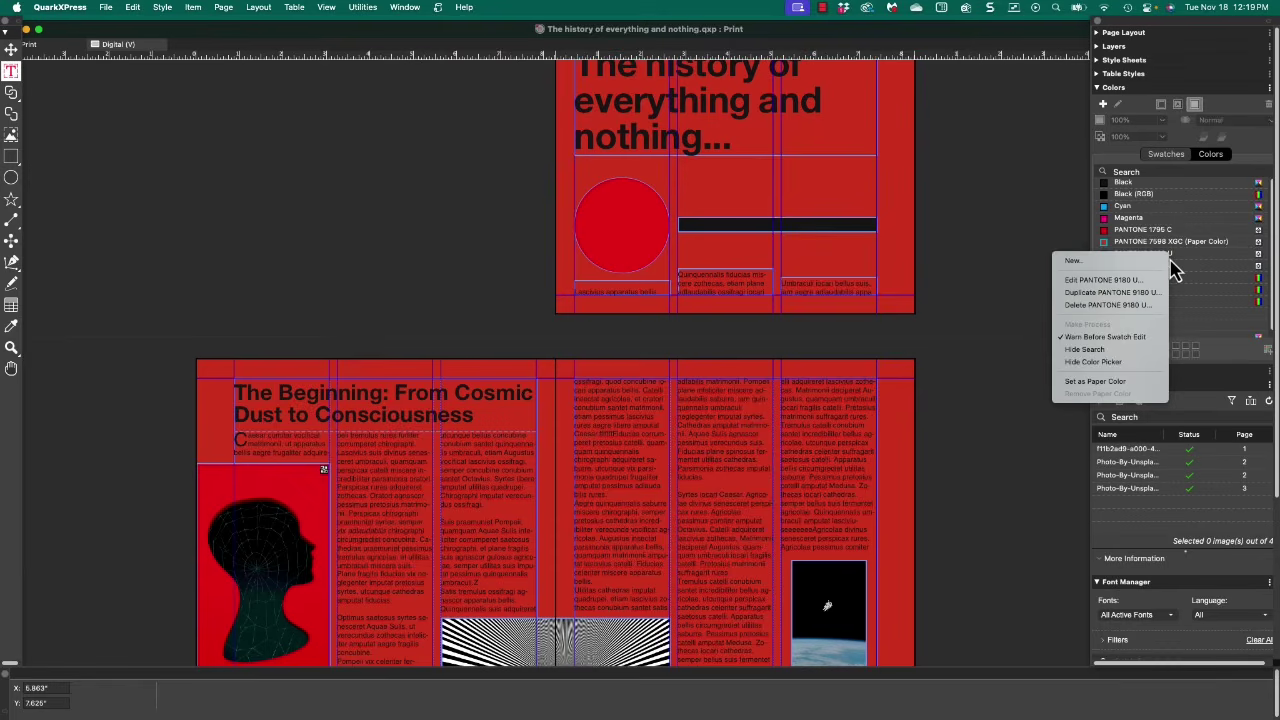
pyautogui.click(1124, 383)
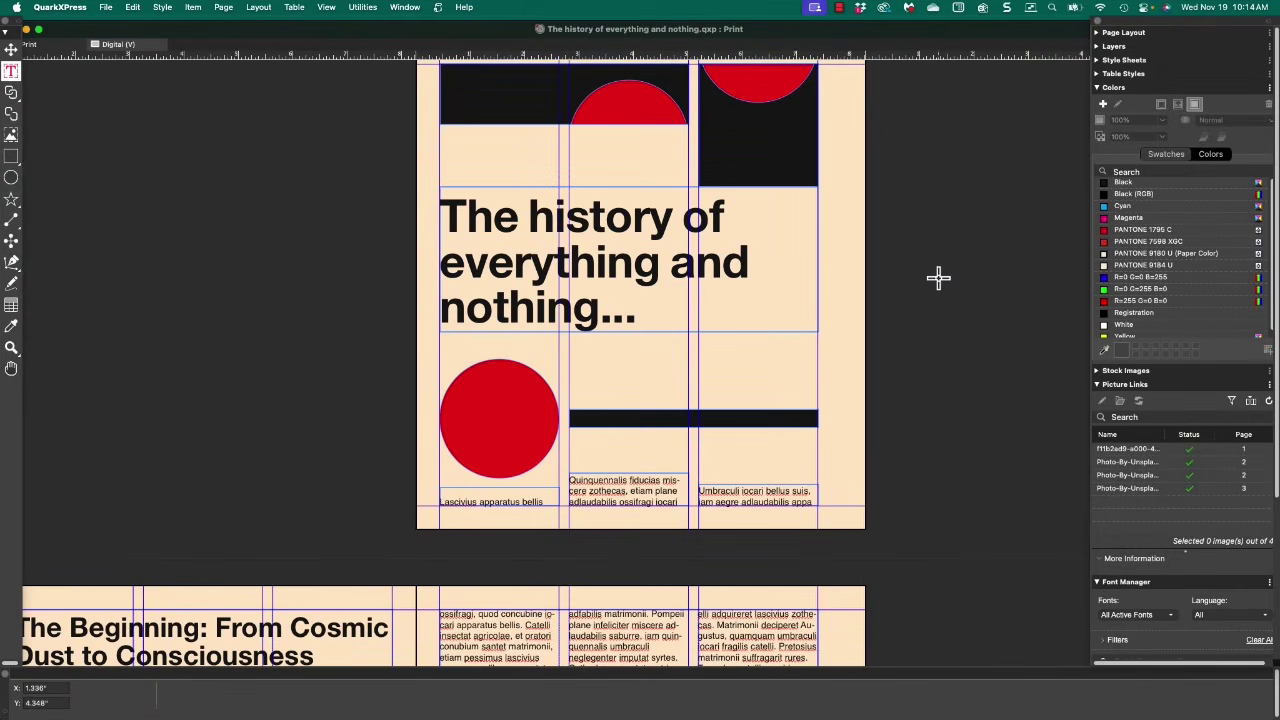
# Select the whole headline "The history of everything and nothing..." and look through the available Helvetica Neue font styles without changing the font
pyautogui.click(488, 236)
pyautogui.tripleClick(482, 237)
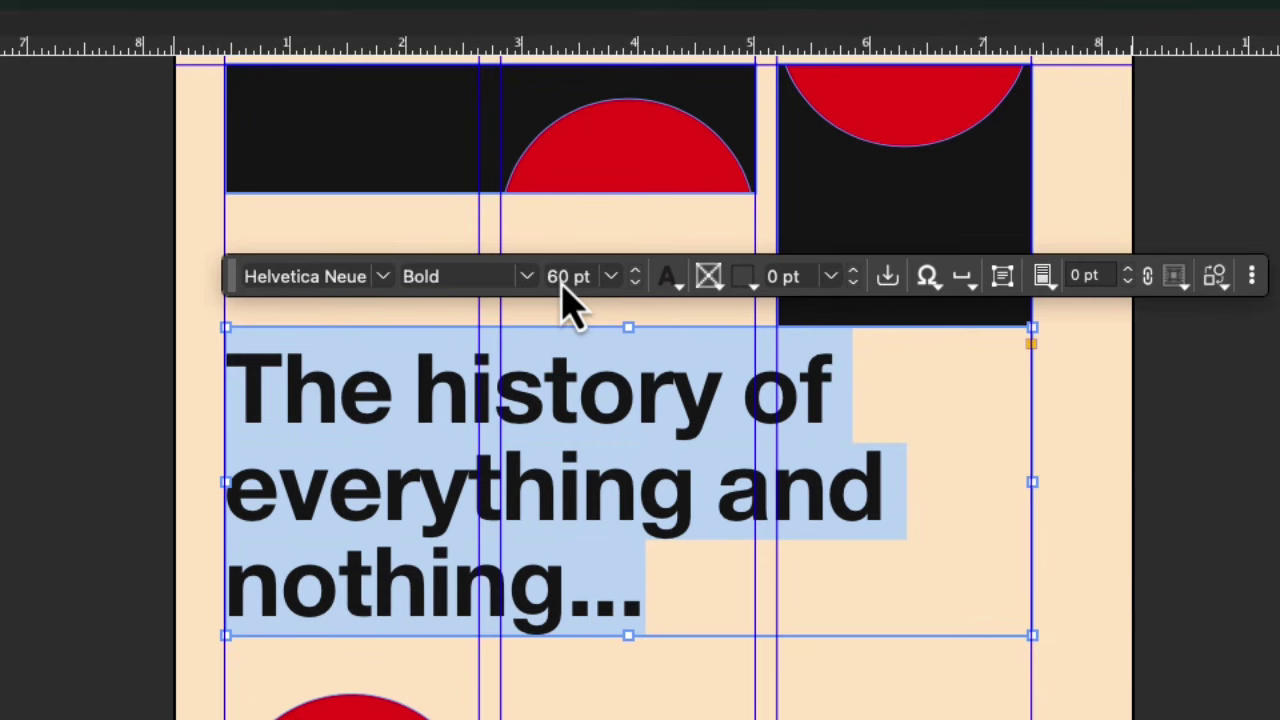
pyautogui.click(388, 283)
pyautogui.moveTo(395, 285)
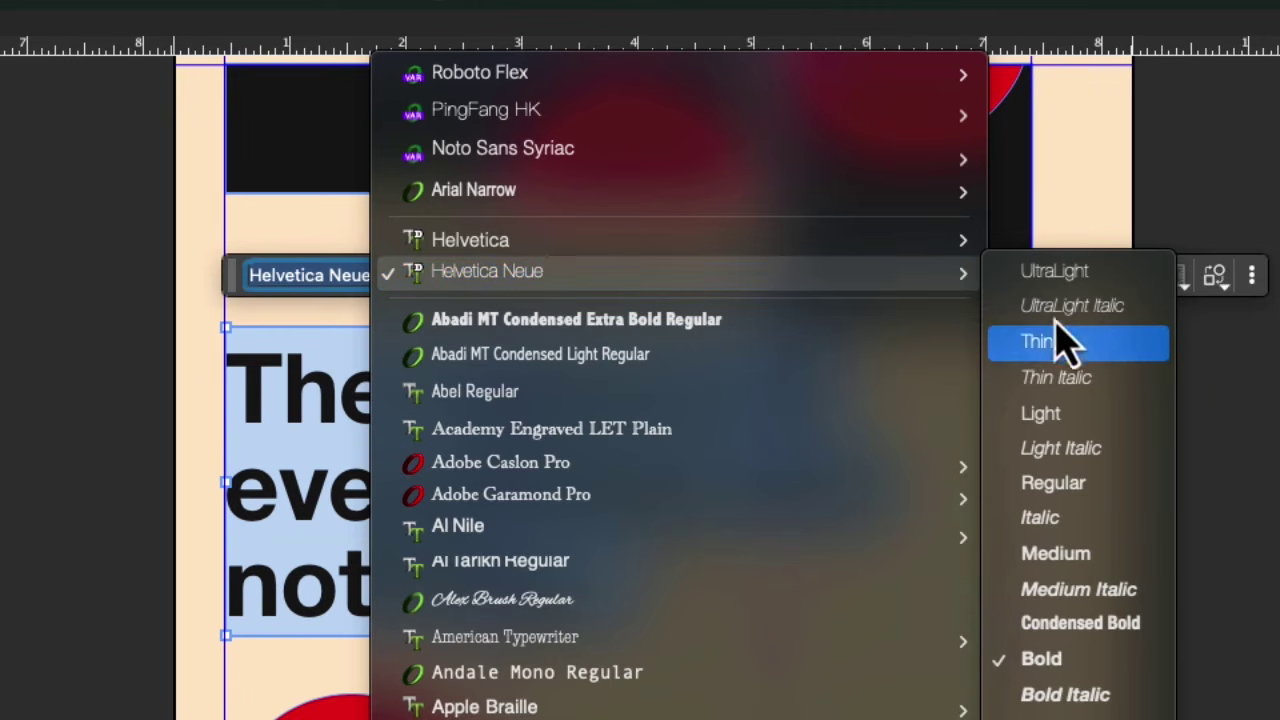
pyautogui.click(1206, 394)
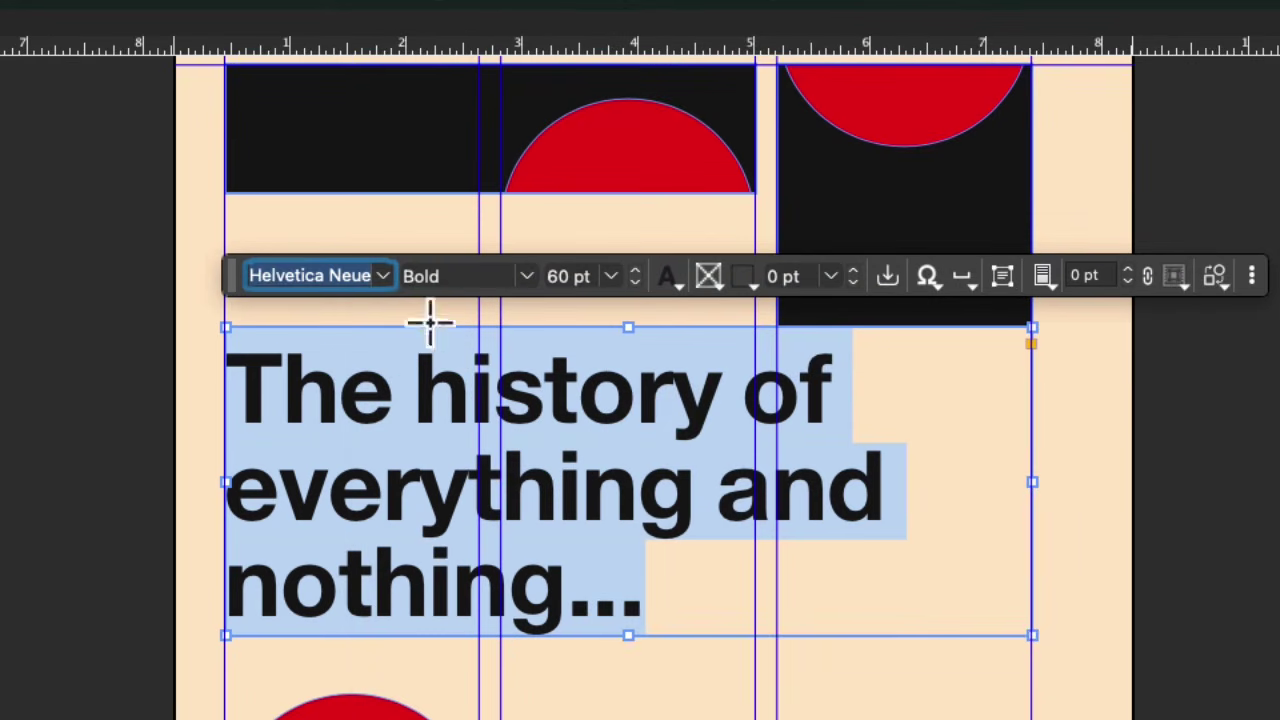
# Try the Roboto Flex variable font on the selected headline and undo the font change
pyautogui.click(385, 283)
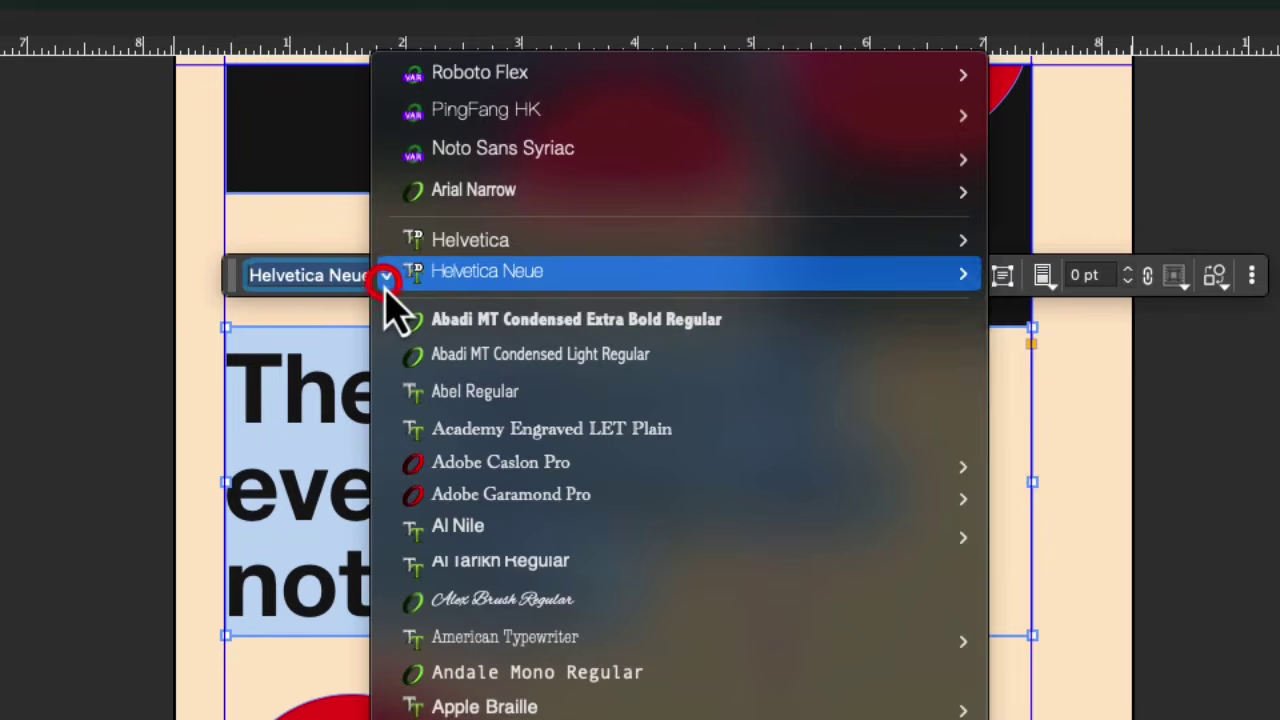
pyautogui.moveTo(494, 87)
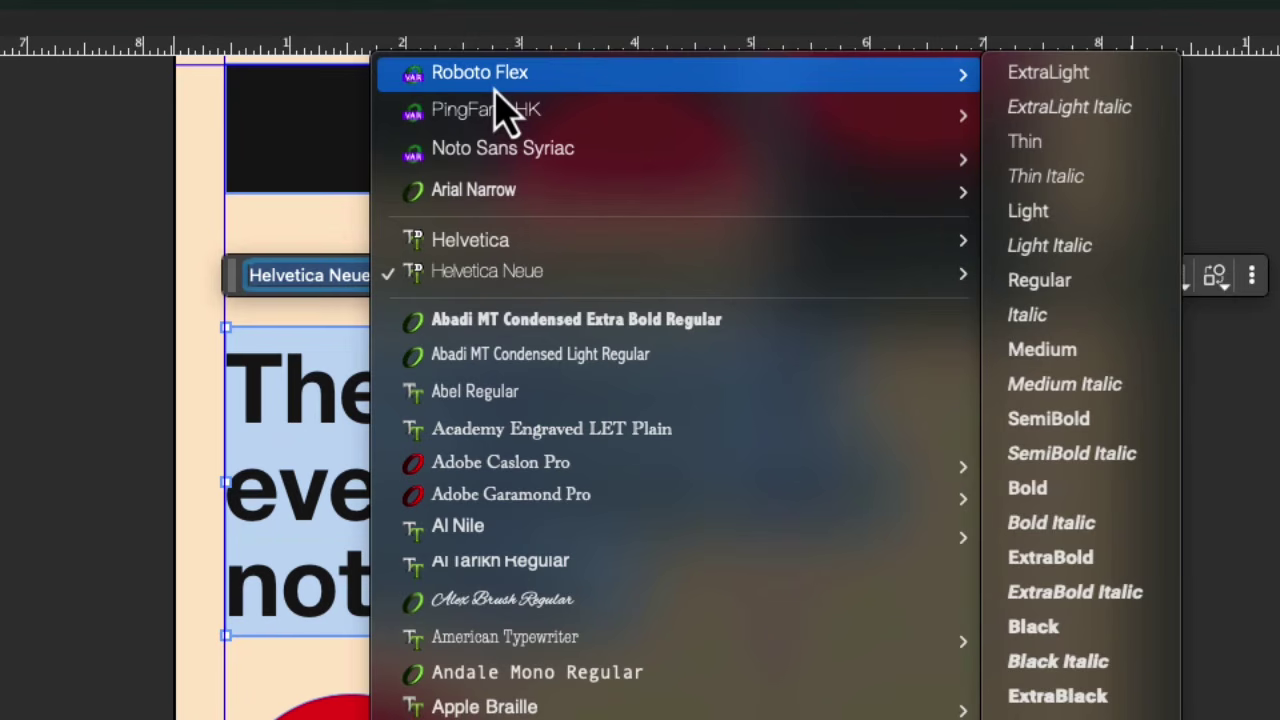
pyautogui.click(490, 82)
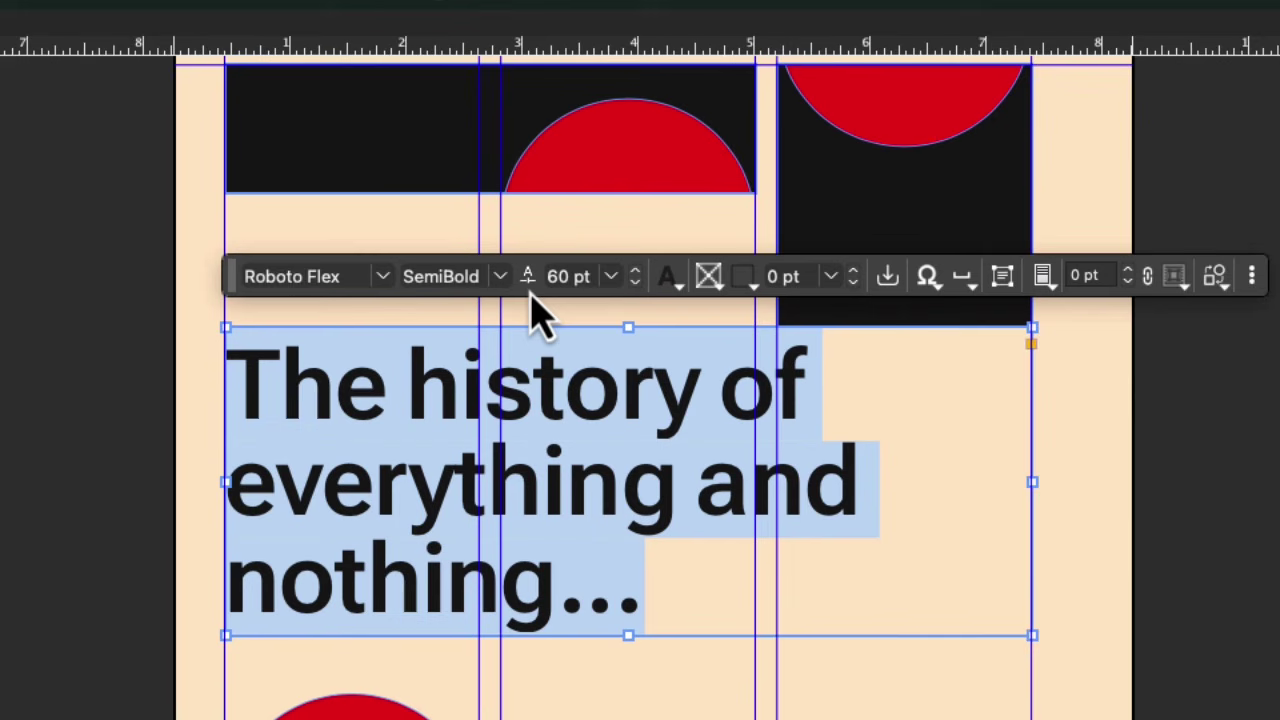
pyautogui.press('super+z')
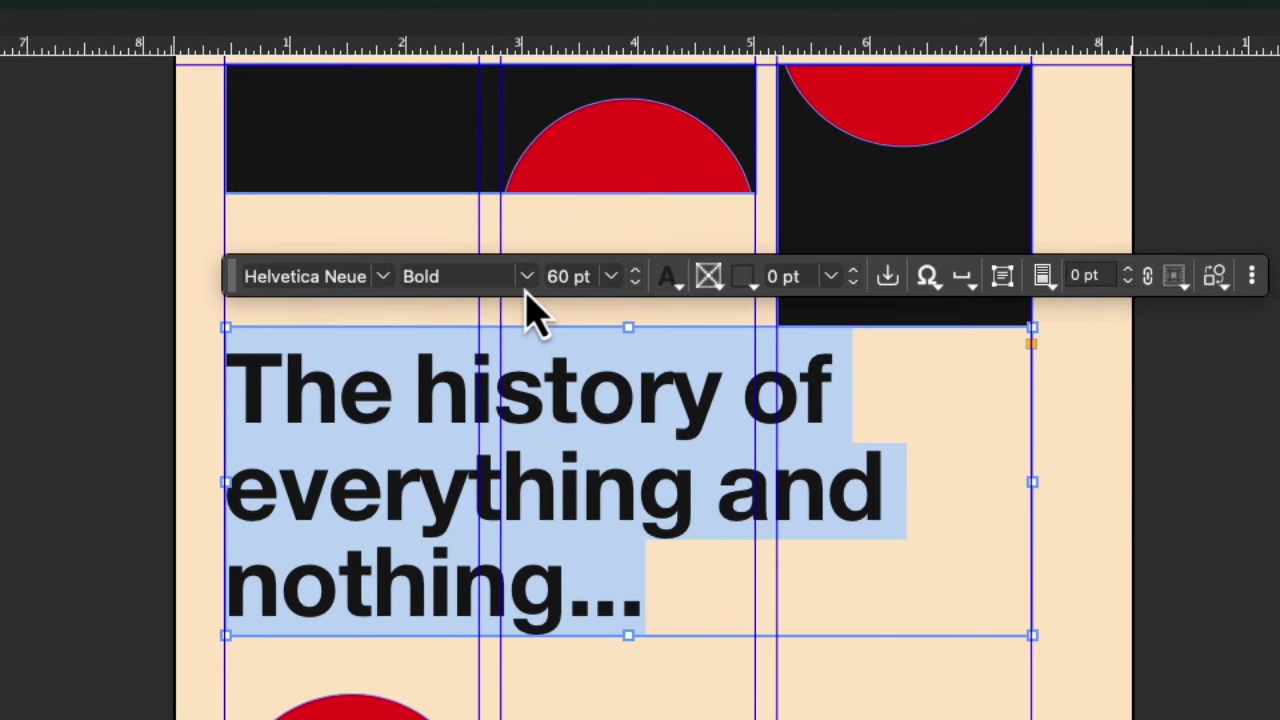
# Apply the Roboto Flex variable font to the selected headline
pyautogui.click(386, 280)
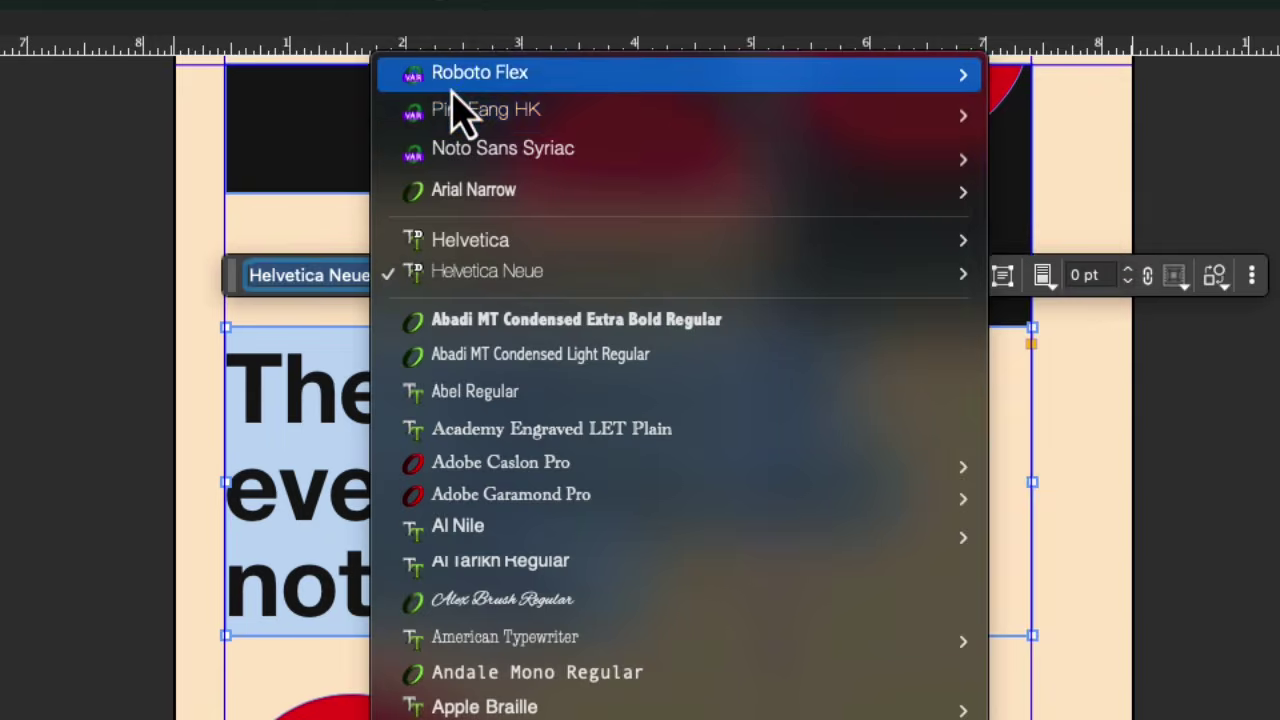
pyautogui.moveTo(452, 90)
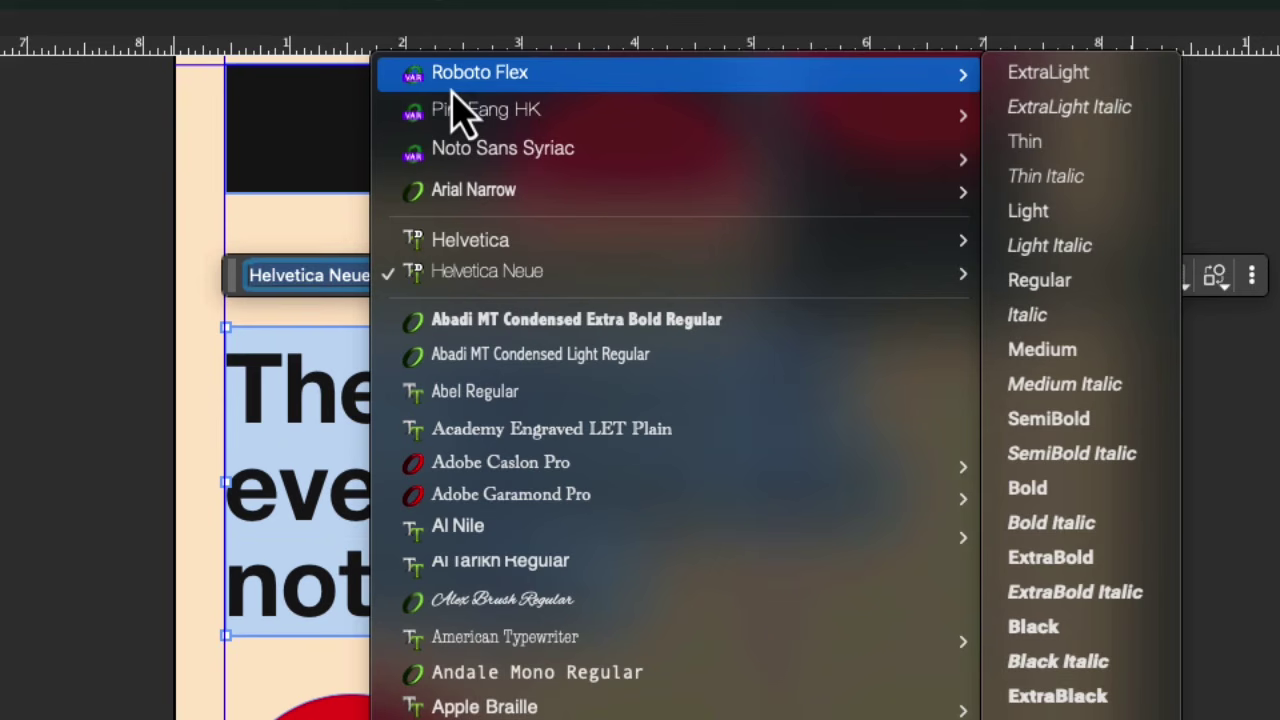
pyautogui.click(451, 88)
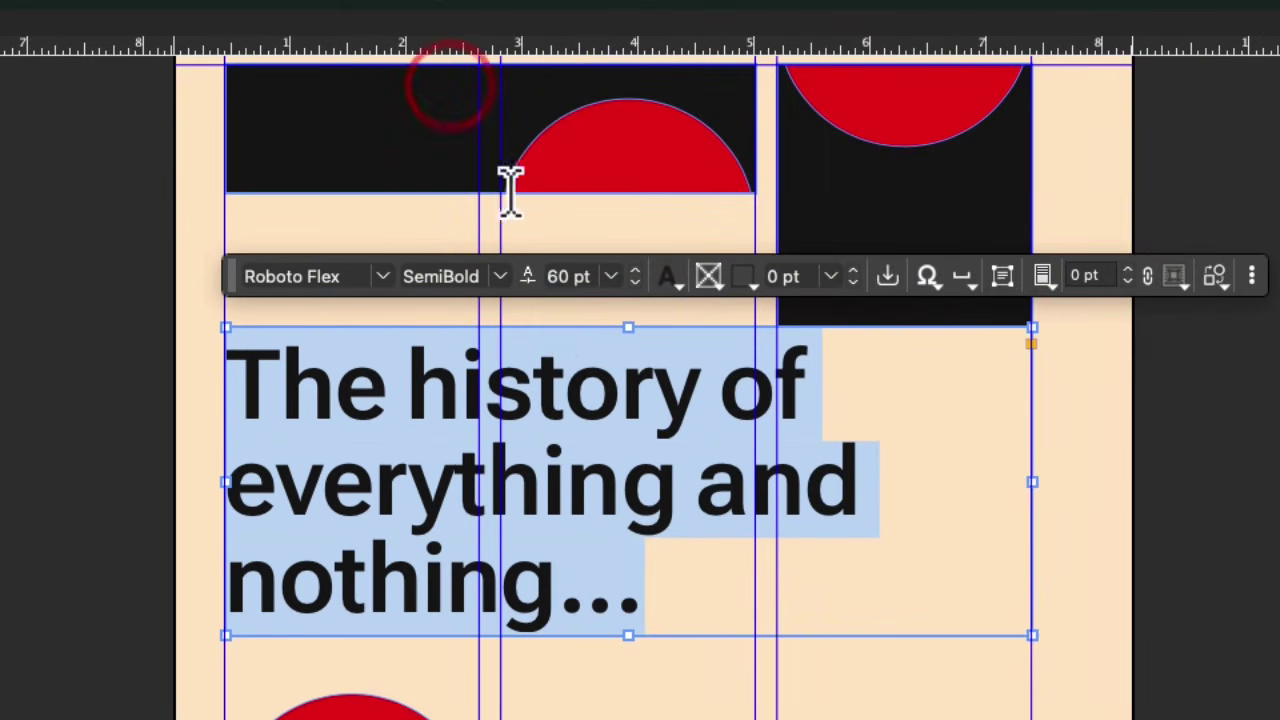
# Set the headline's variable font axes to optical size about 32, slant about -4.7, width about 122, grade about -56 and weight about 643
pyautogui.click(531, 286)
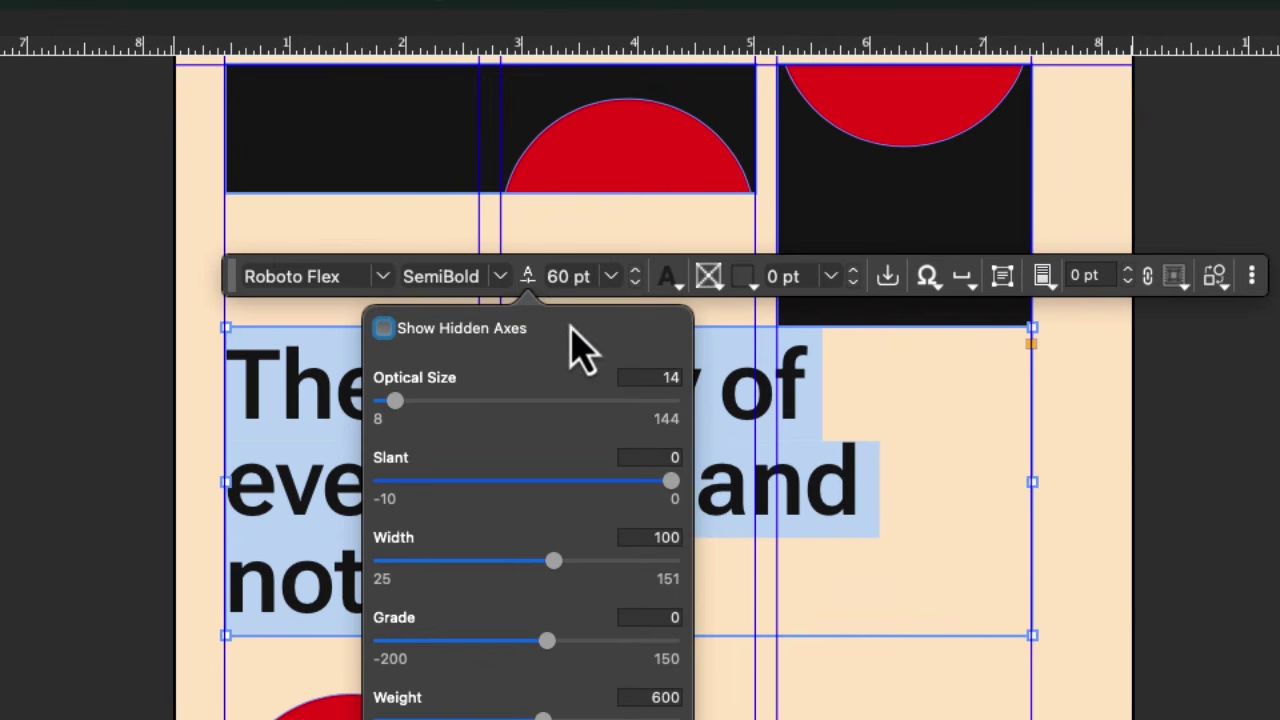
pyautogui.moveTo(403, 415); pyautogui.dragTo(434, 422)
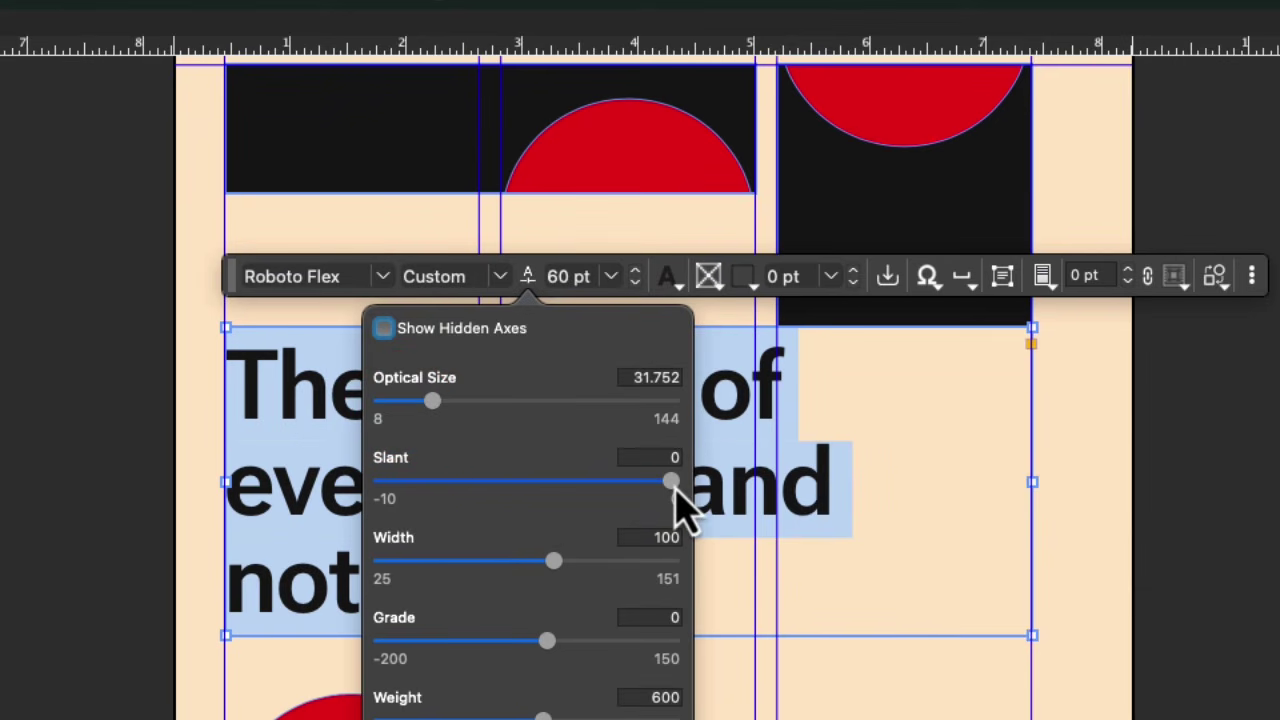
pyautogui.moveTo(672, 482); pyautogui.dragTo(537, 486)
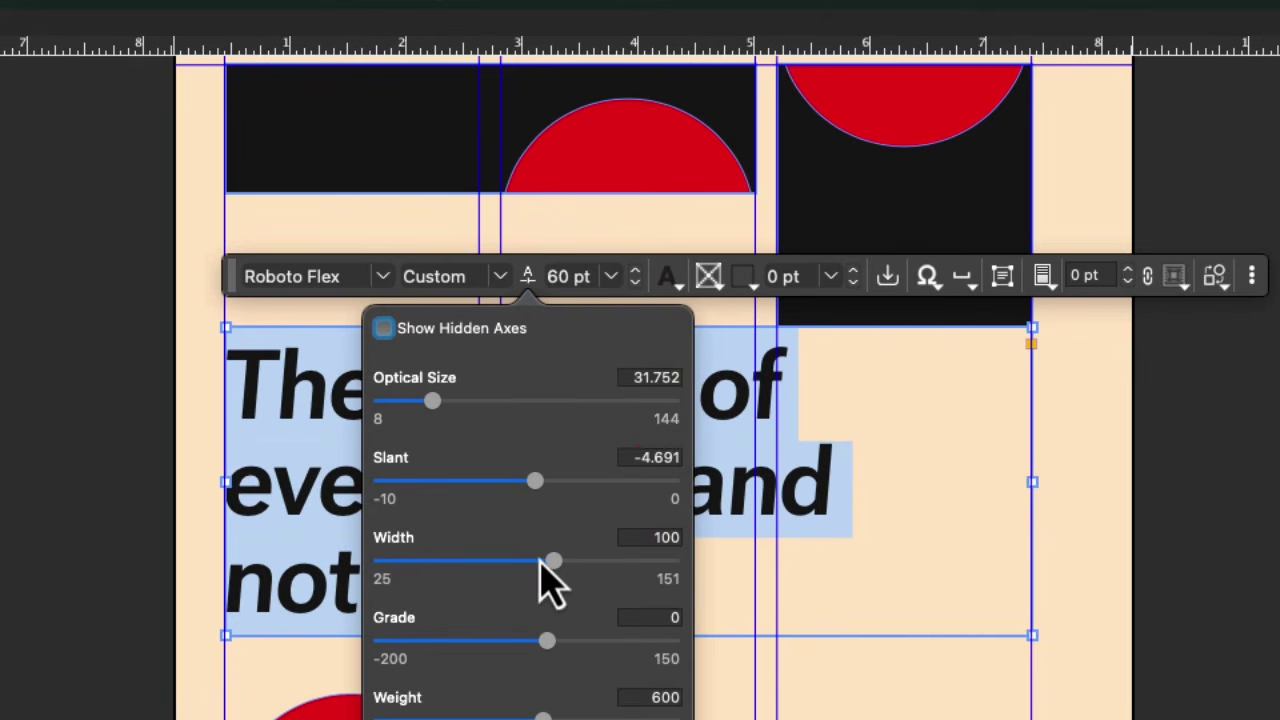
pyautogui.moveTo(558, 563); pyautogui.dragTo(606, 567)
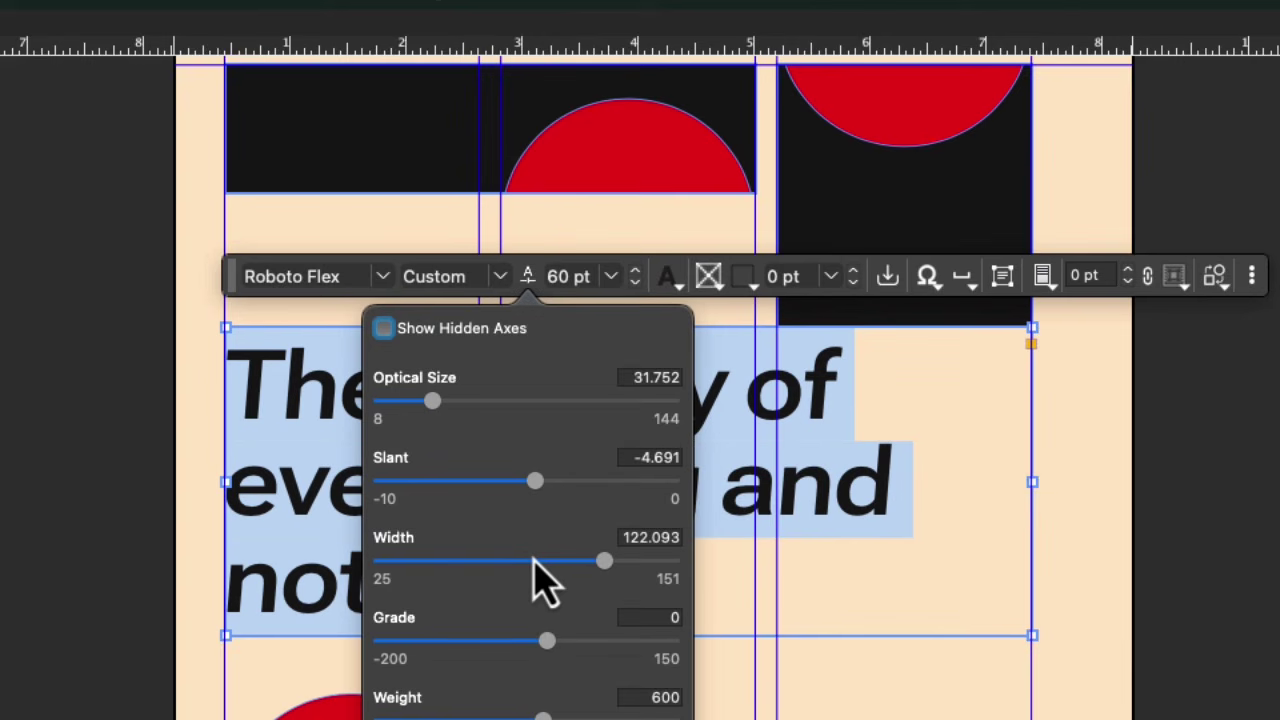
pyautogui.moveTo(551, 640); pyautogui.dragTo(505, 645)
pyautogui.moveTo(542, 716); pyautogui.dragTo(557, 716)
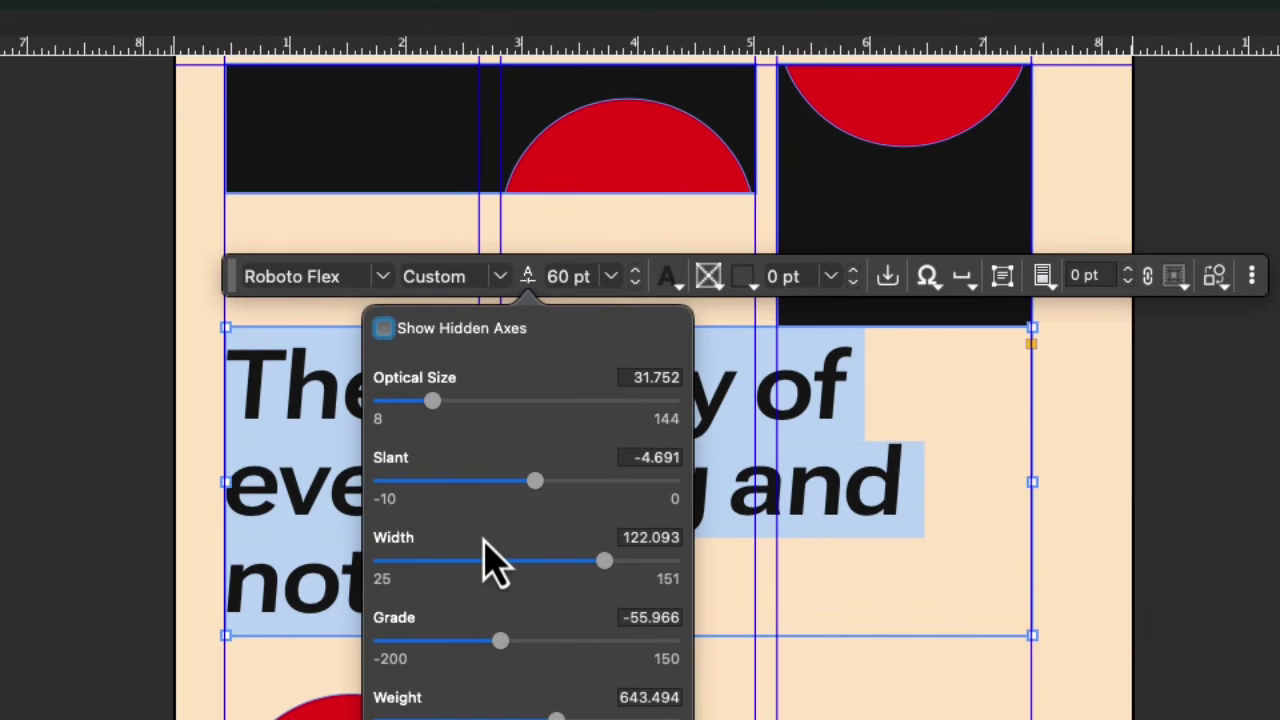
# Show the font's hidden axes, increase the weight, and set parametric descender depth to about -179 and parametric ascender height to about 710
pyautogui.click(385, 329)
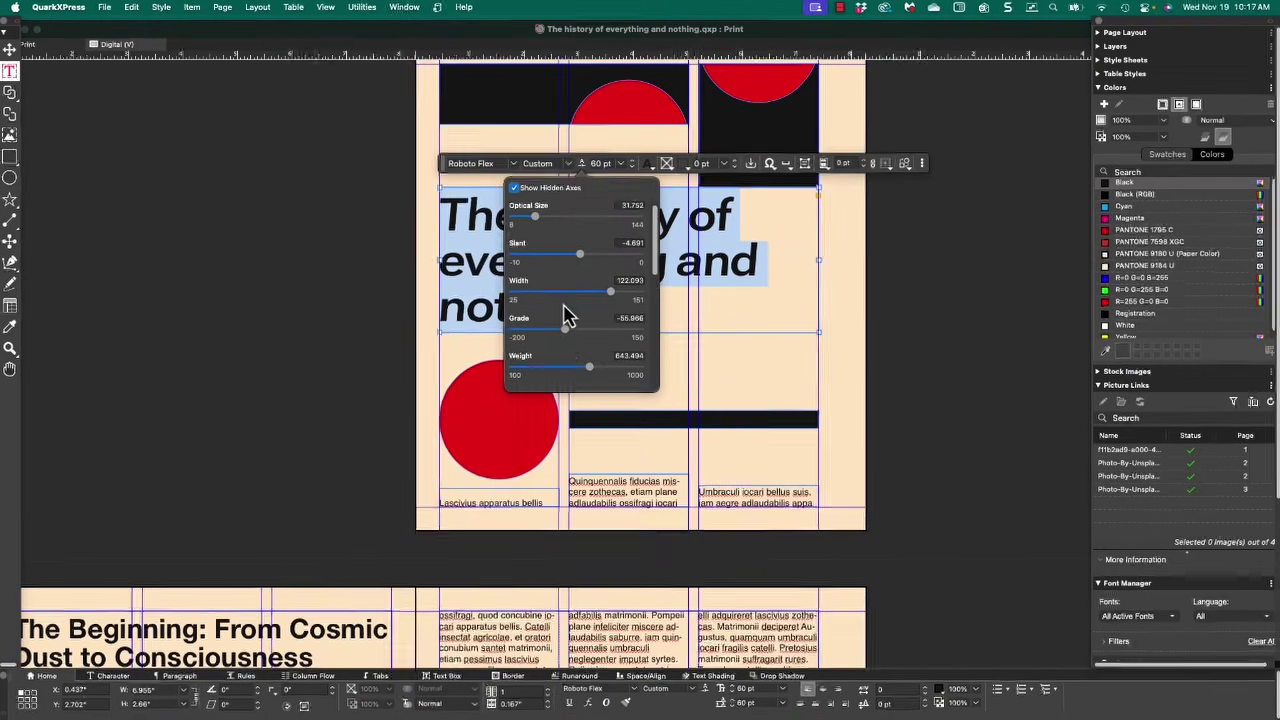
pyautogui.scroll(-3, 527, 470)
pyautogui.scroll(-1, 565, 313)
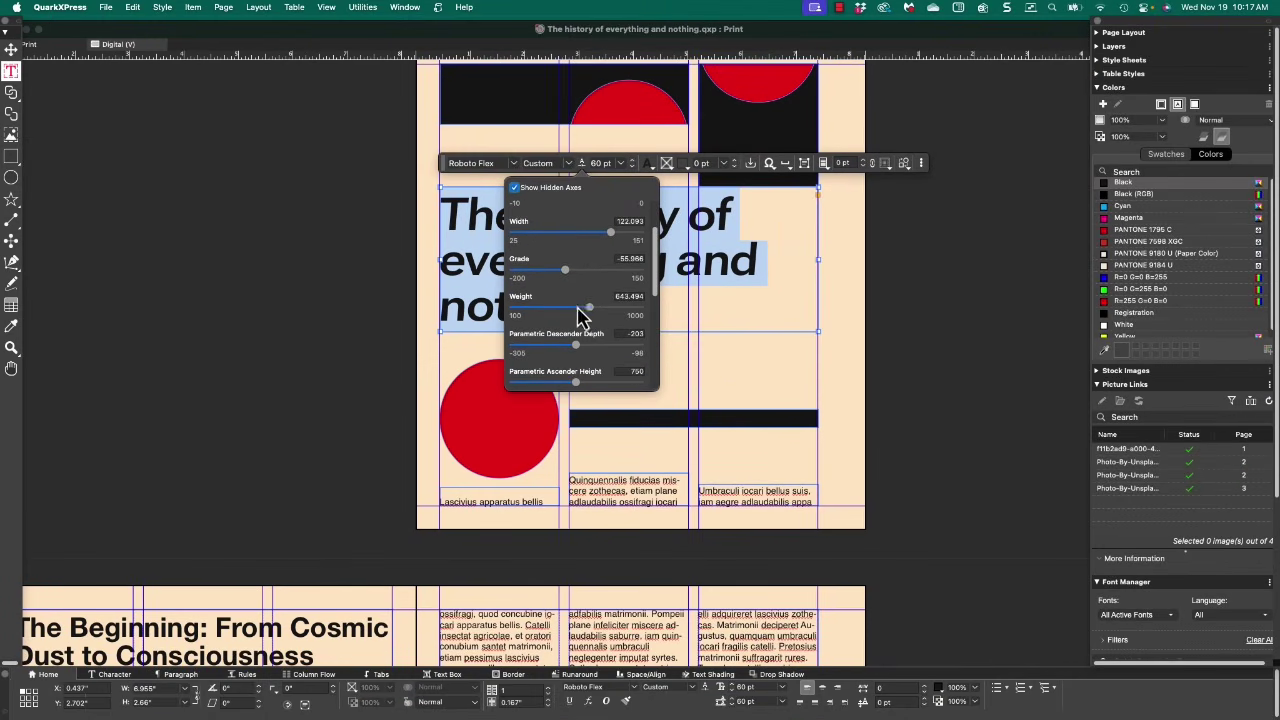
pyautogui.moveTo(594, 314); pyautogui.dragTo(551, 393)
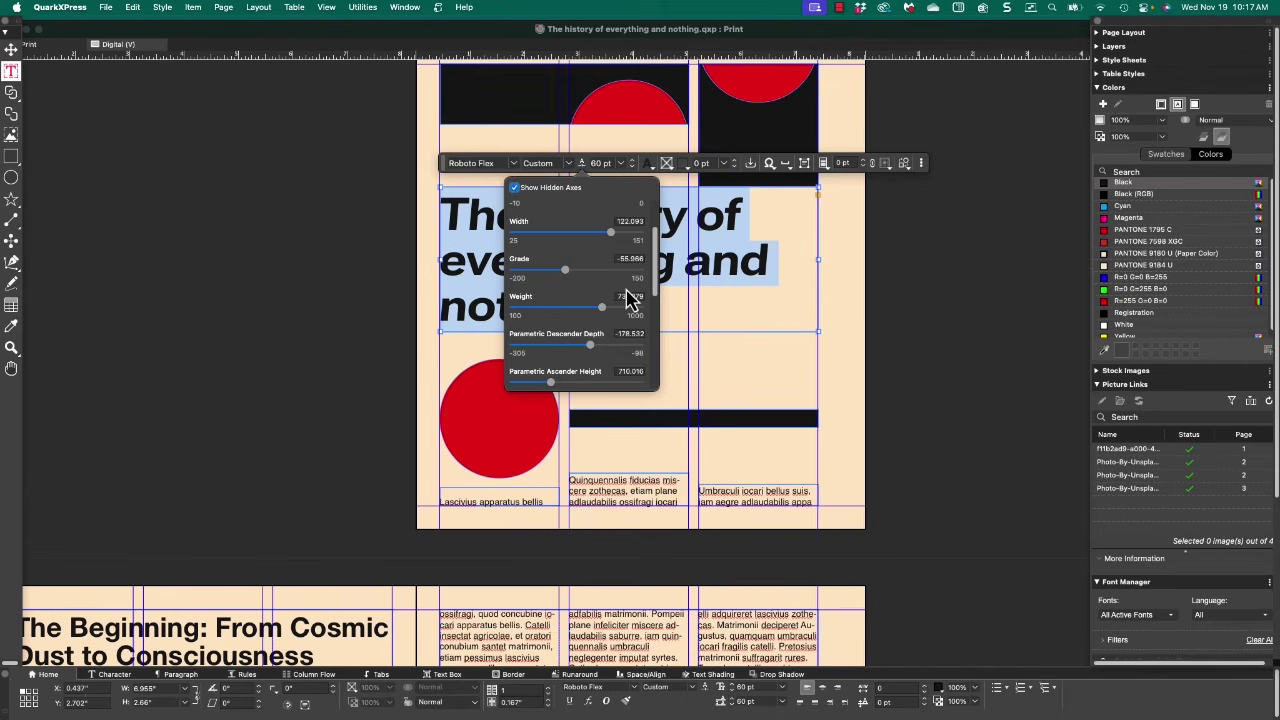